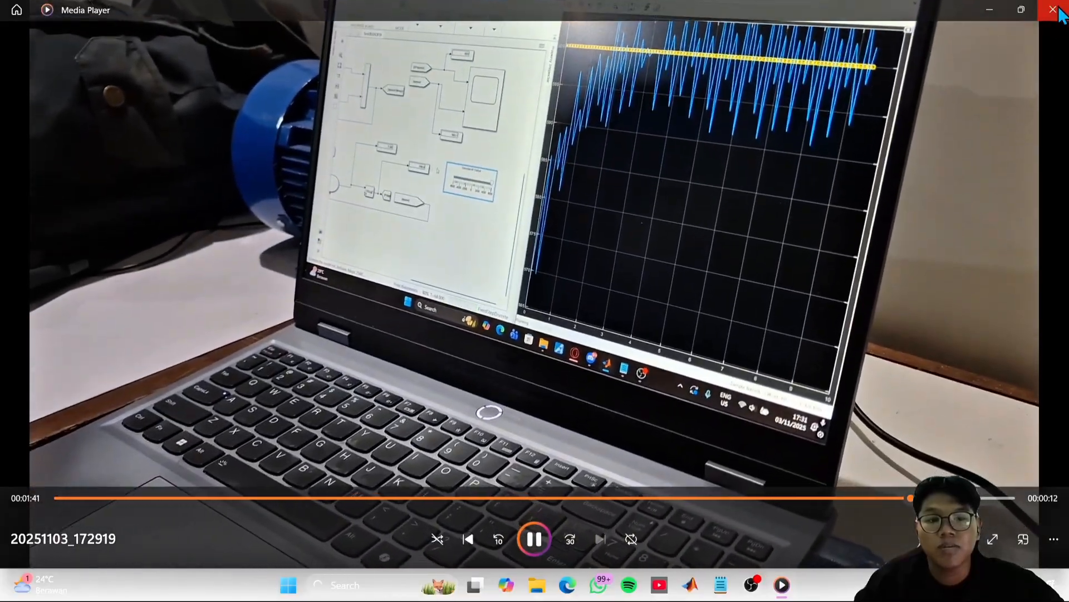
# - Close the current video, open the recording 20251103_172812, and skim forward through the DC motor test footage
pyautogui.click(1052, 10)
pyautogui.click(416, 150)
pyautogui.doubleClick(416, 151)
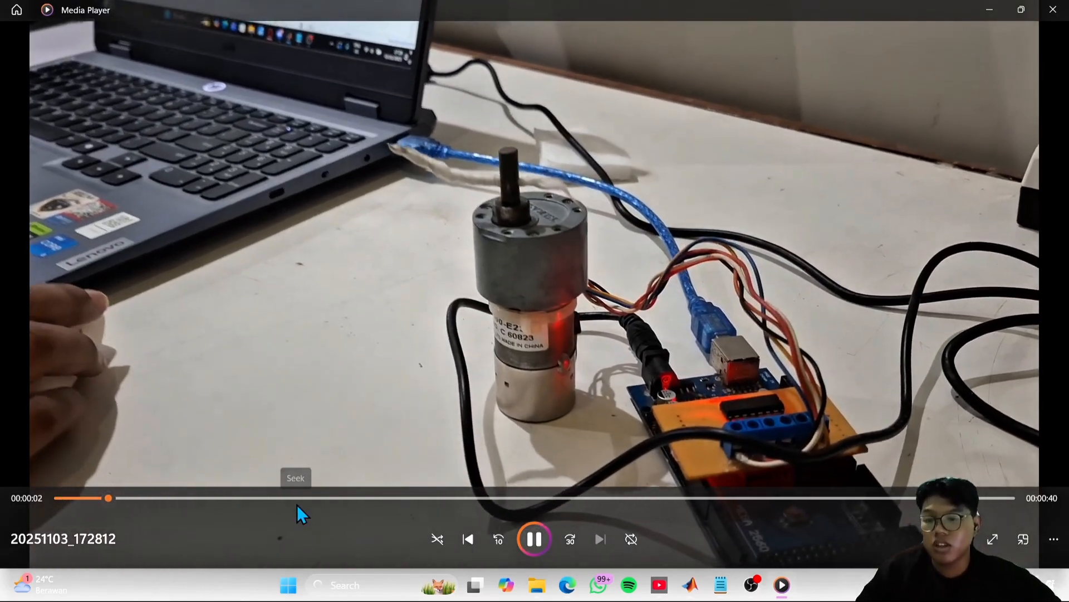
pyautogui.click(333, 501)
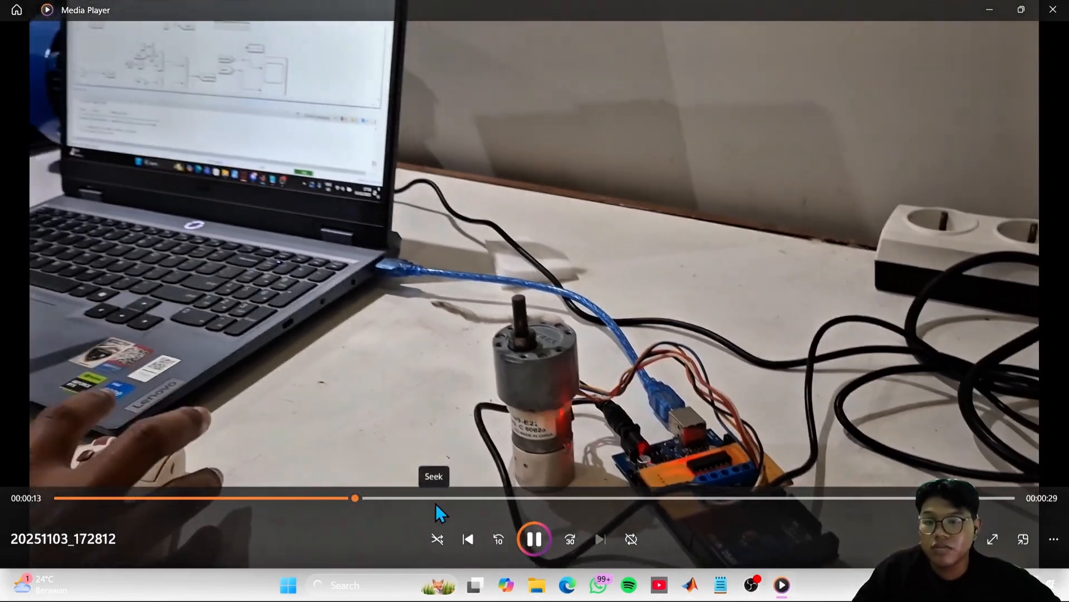
pyautogui.click(435, 504)
pyautogui.click(516, 502)
pyautogui.click(599, 499)
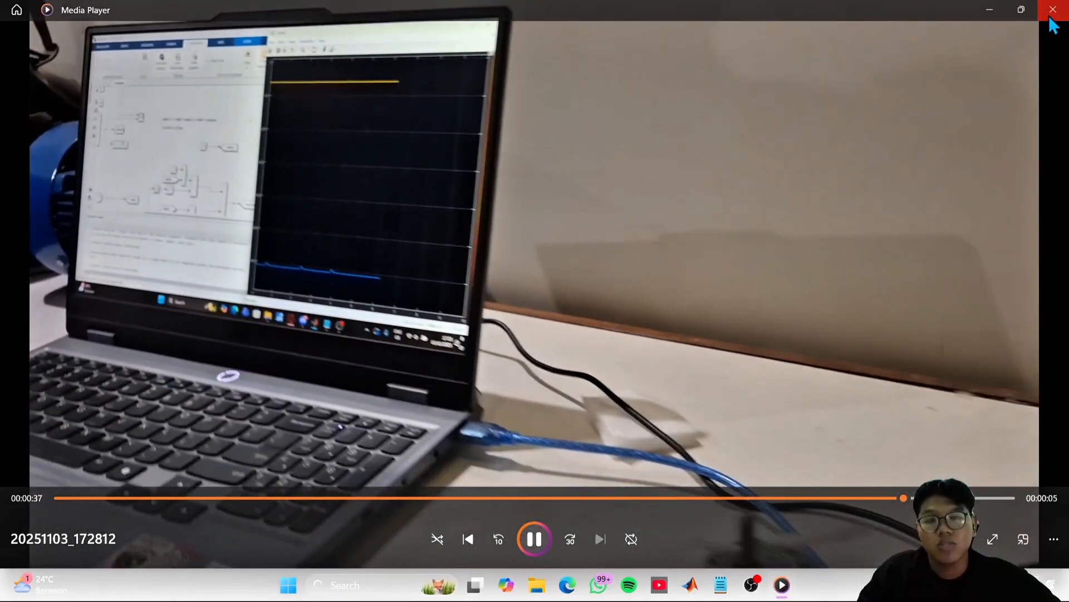
# - Close the video and minimize the file window to return to the pwm4 model in Simulink
pyautogui.click(1052, 17)
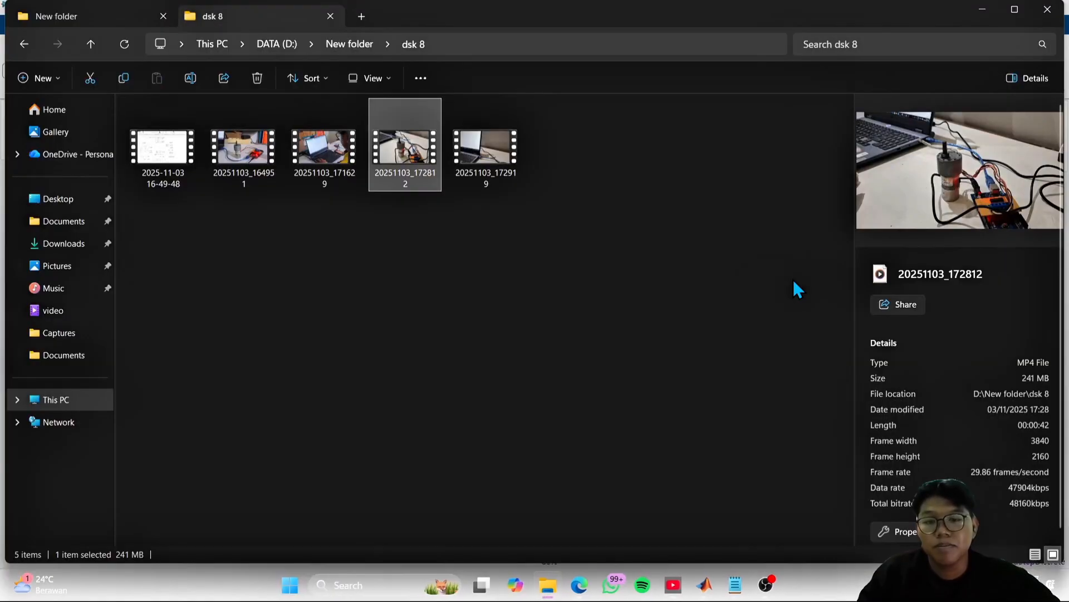
pyautogui.click(546, 272)
pyautogui.click(980, 10)
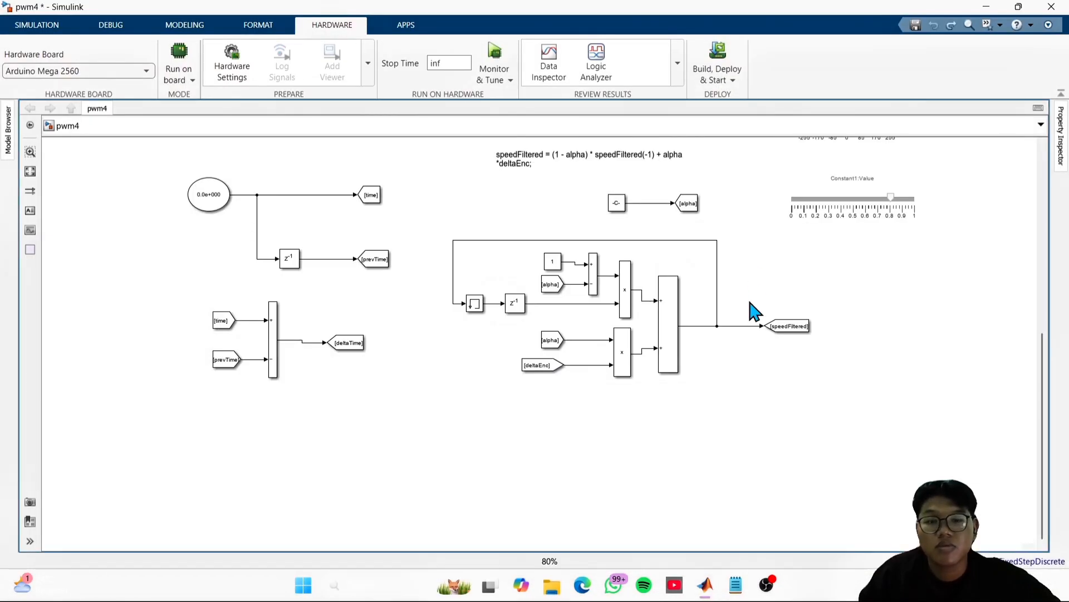
# - Examine the speedFiltered low-pass filter blocks and the Clock-based section that computes deltaTime in the pwm4 model
pyautogui.scroll(2, 697, 423)
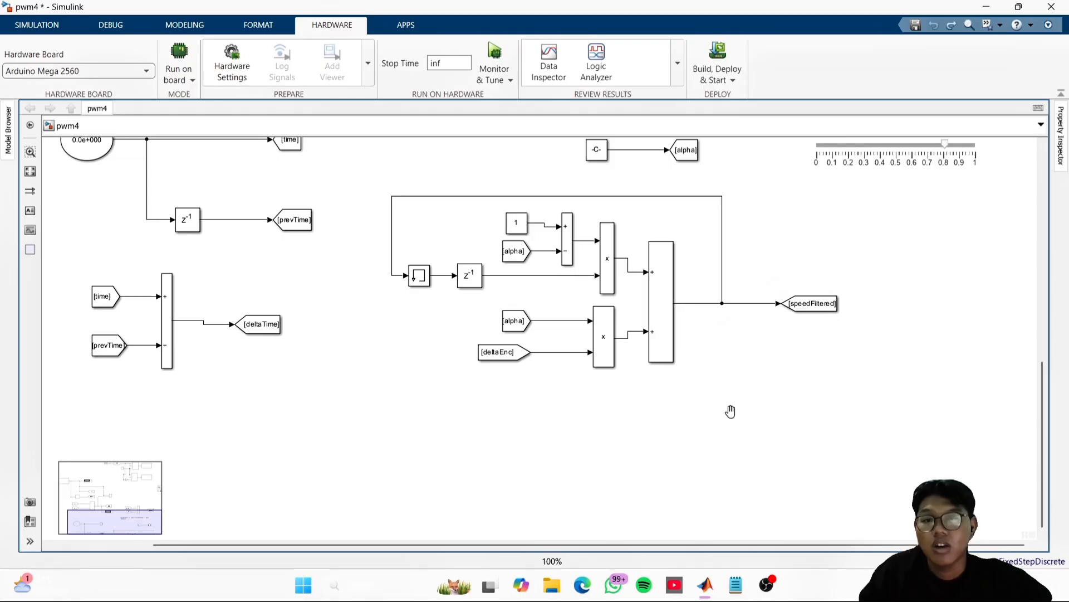
pyautogui.moveTo(730, 411); pyautogui.dragTo(727, 349)
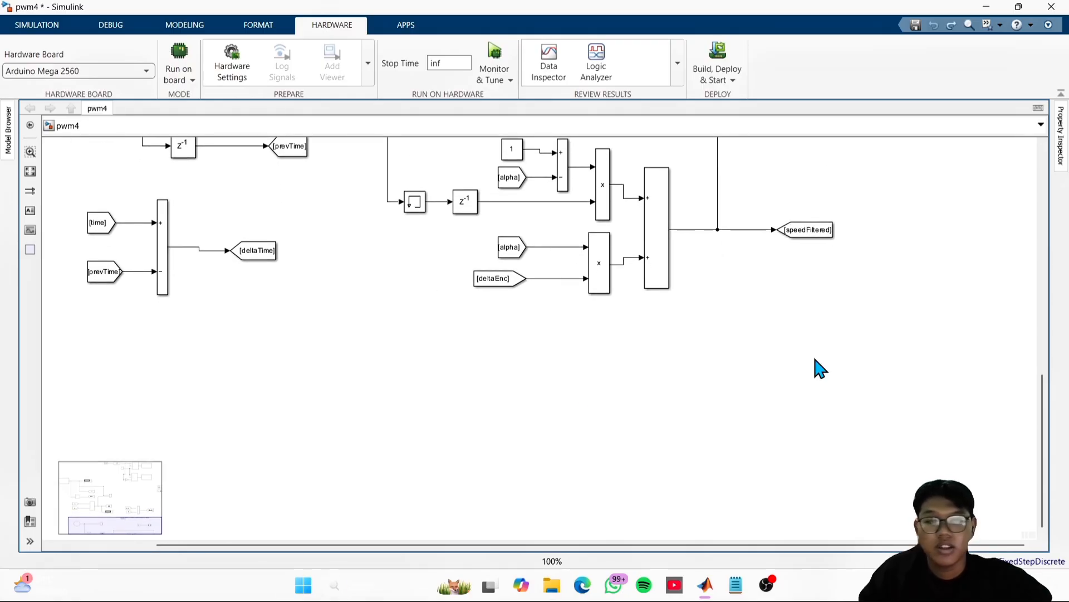
pyautogui.moveTo(635, 373); pyautogui.dragTo(633, 351)
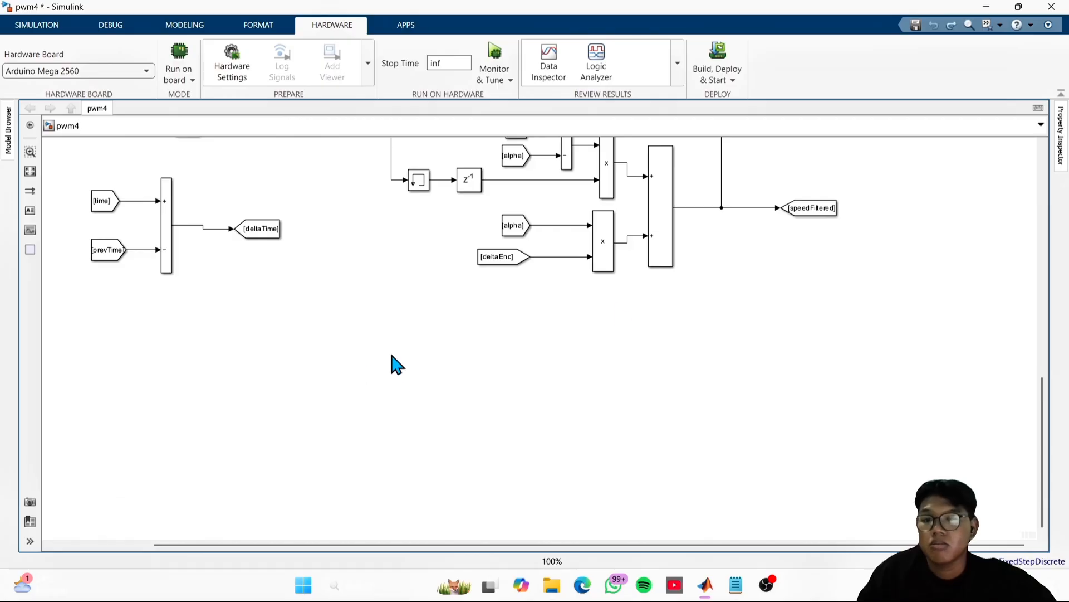
pyautogui.scroll(6, 725, 312)
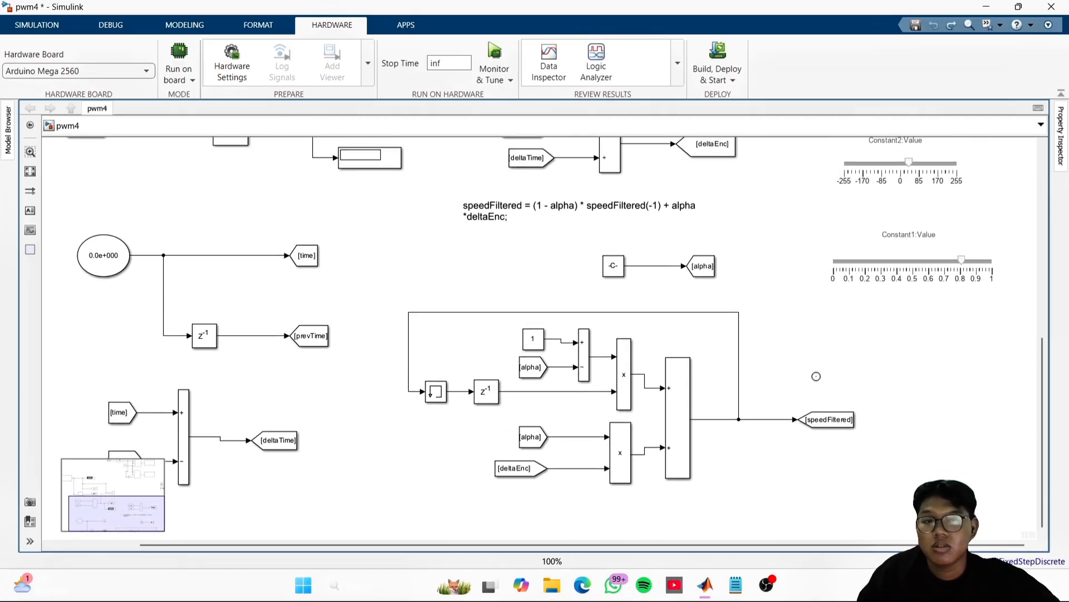
pyautogui.scroll(2, 803, 262)
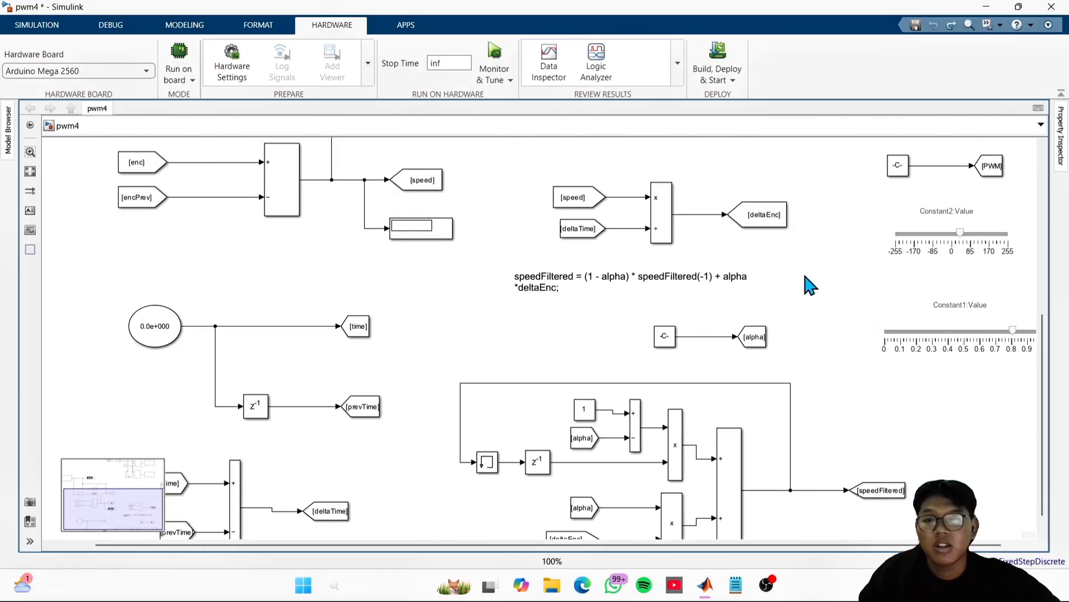
pyautogui.scroll(3, 824, 362)
pyautogui.scroll(3, 663, 367)
pyautogui.moveTo(549, 286)
pyautogui.mouseDown()
pyautogui.moveTo(635, 440)
pyautogui.moveTo(700, 177)
pyautogui.mouseUp()
pyautogui.moveTo(874, 436); pyautogui.dragTo(769, 270)
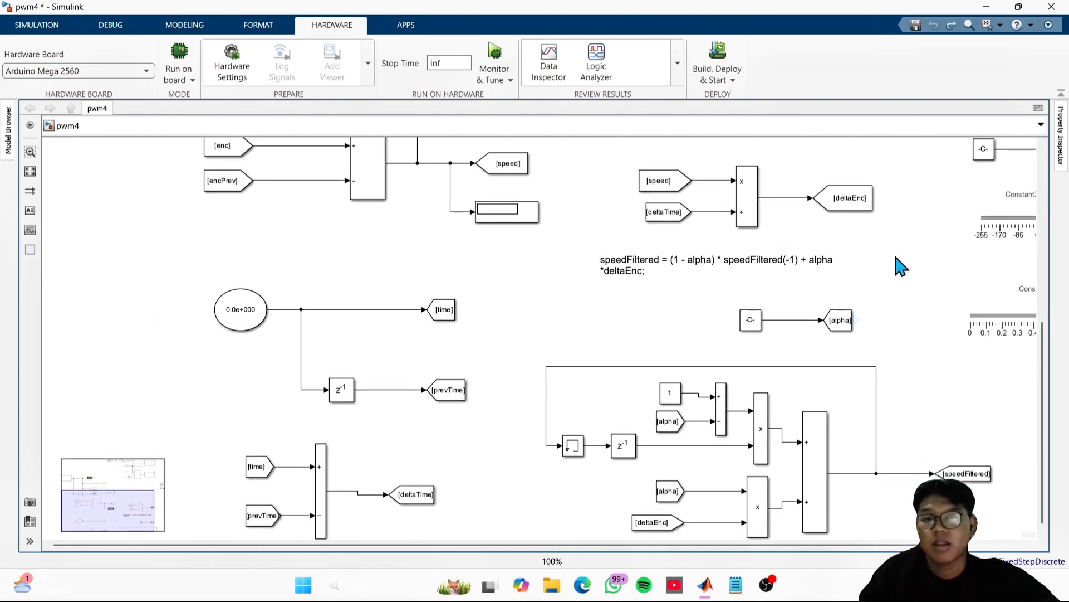
pyautogui.moveTo(832, 232); pyautogui.dragTo(796, 199)
pyautogui.click(221, 277)
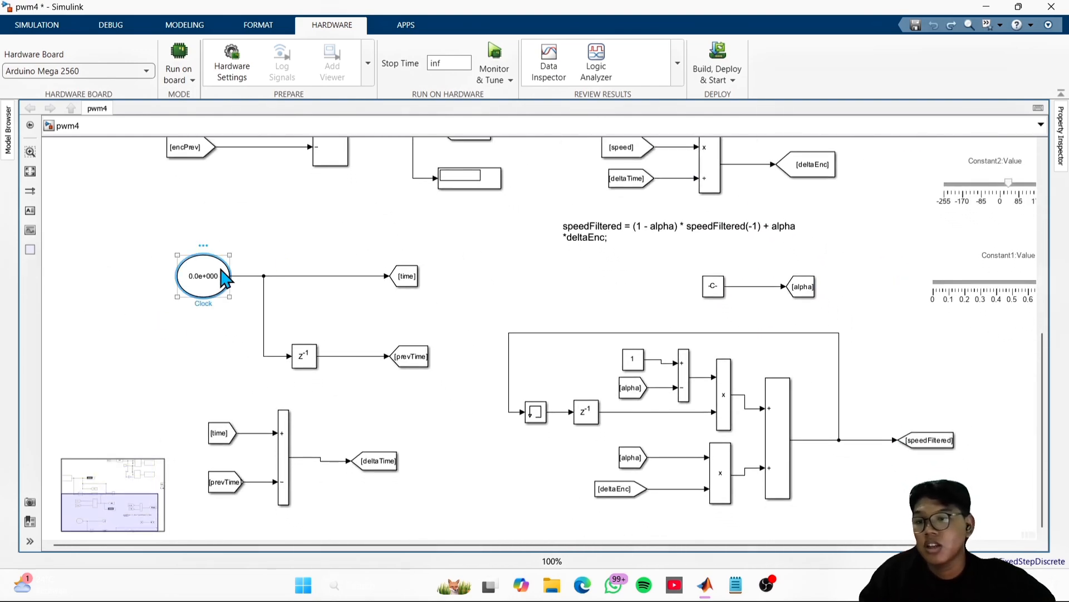
pyautogui.click(289, 261)
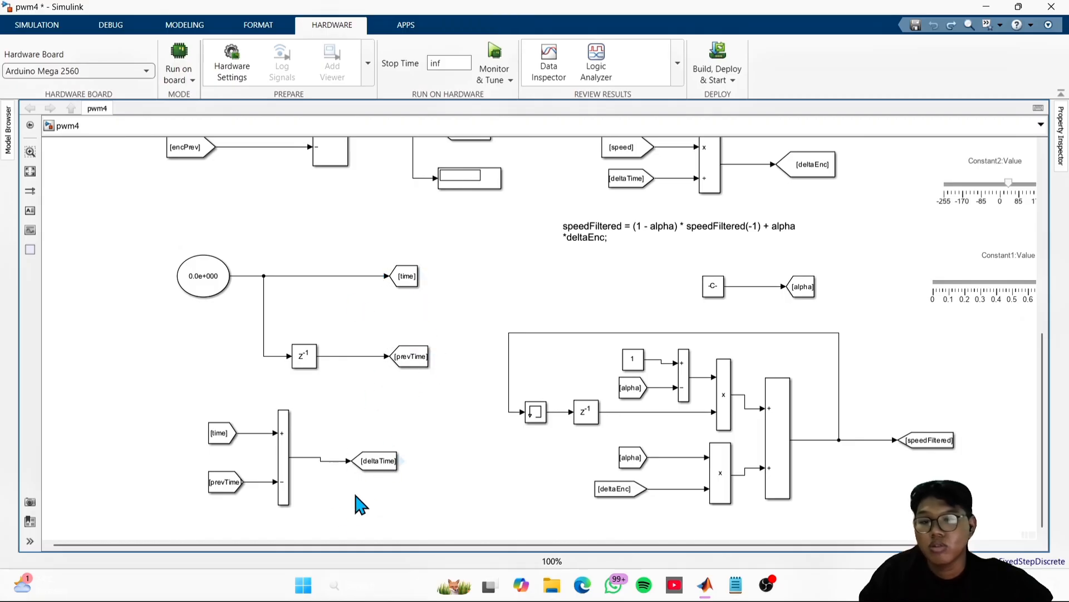
# - Examine the alpha and PWM constants together with their Constant1 and Constant2 value sliders
pyautogui.moveTo(514, 454); pyautogui.dragTo(338, 358)
pyautogui.moveTo(809, 288); pyautogui.dragTo(702, 499)
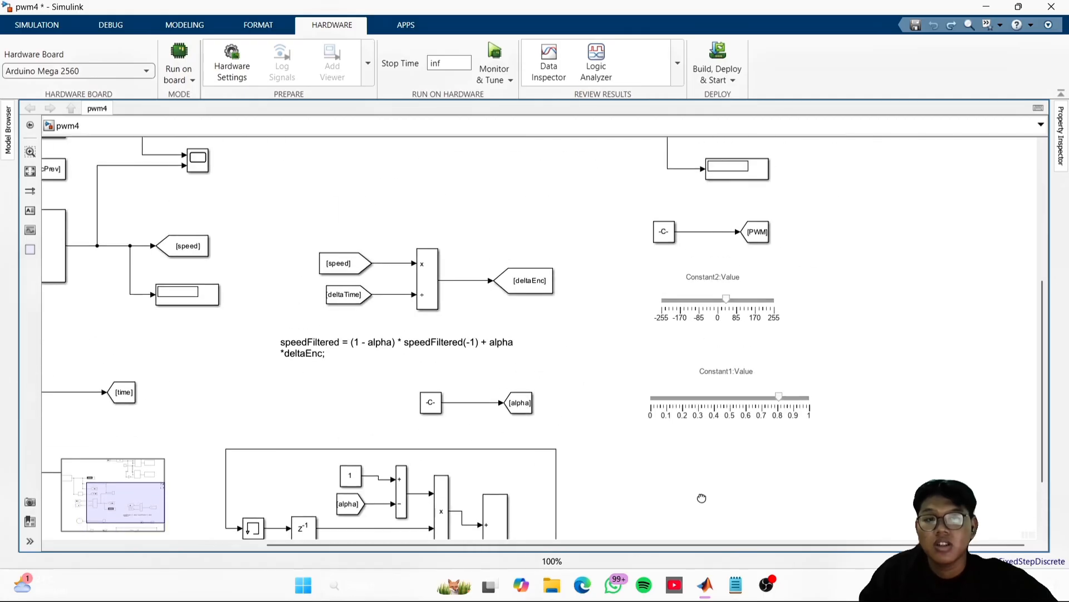
pyautogui.scroll(5, 776, 269)
pyautogui.moveTo(943, 388); pyautogui.dragTo(923, 319)
pyautogui.scroll(-3, 779, 357)
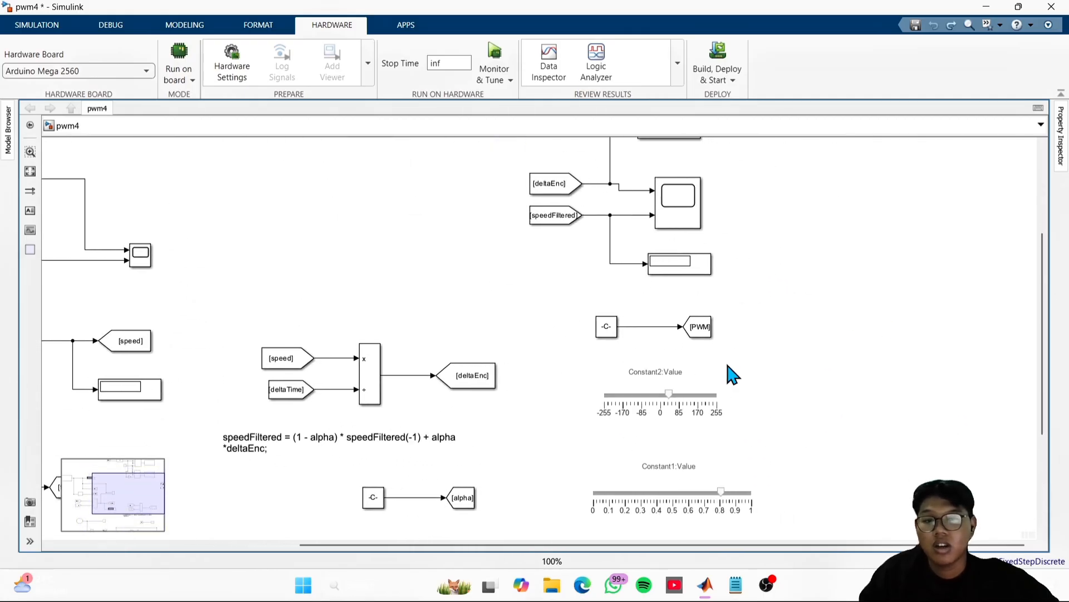
pyautogui.scroll(-4, 824, 424)
pyautogui.click(684, 372)
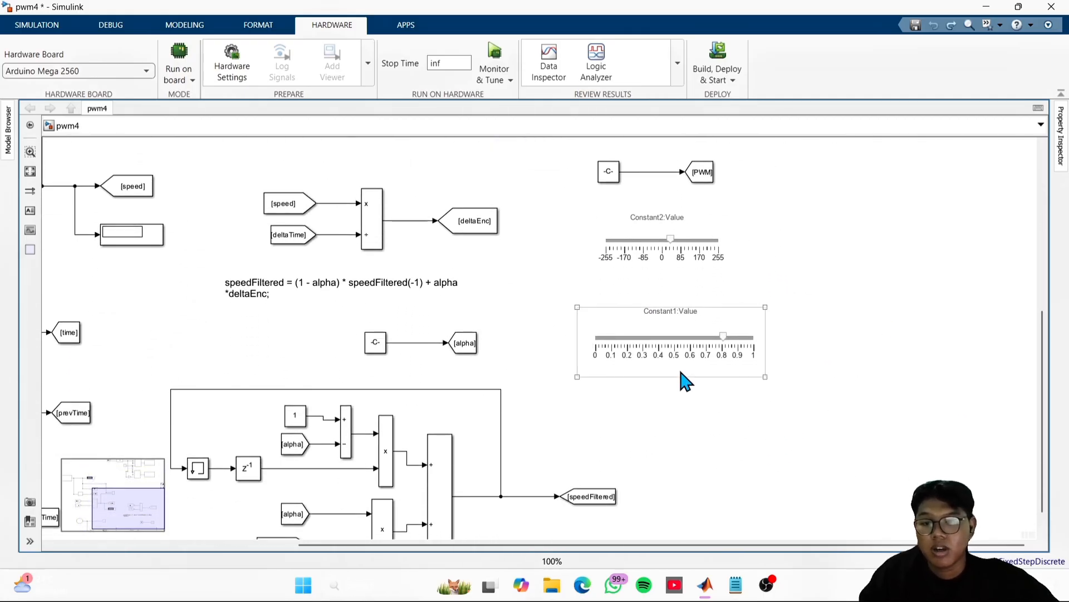
pyautogui.click(685, 272)
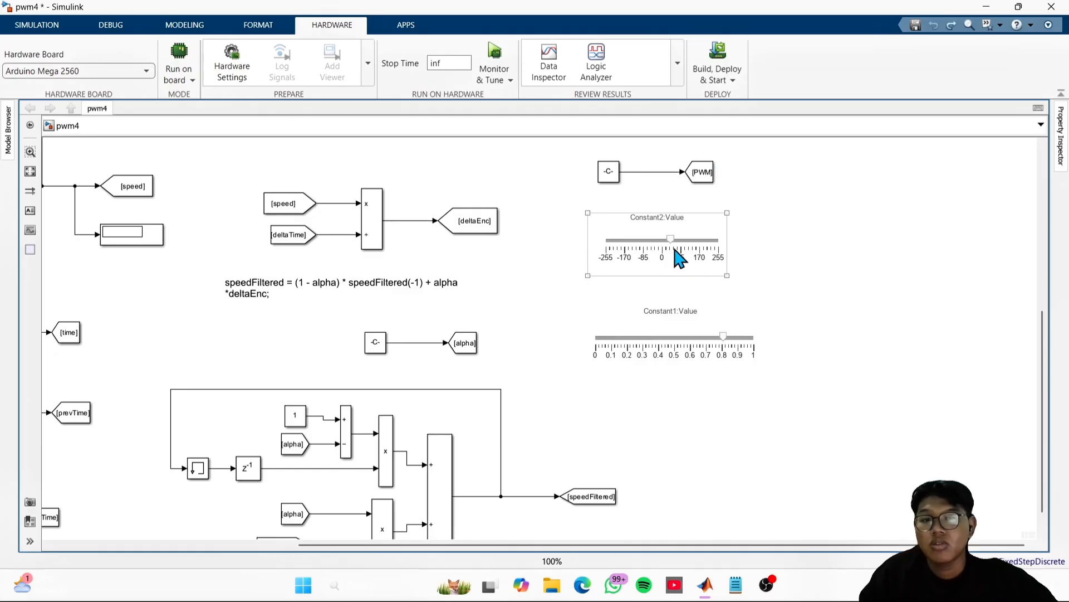
pyautogui.click(778, 246)
# - Inspect the scope for deltaEnc and speedFiltered, and the sum and product blocks of the speed filter
pyautogui.moveTo(779, 191); pyautogui.dragTo(929, 457)
pyautogui.moveTo(517, 333); pyautogui.dragTo(614, 269)
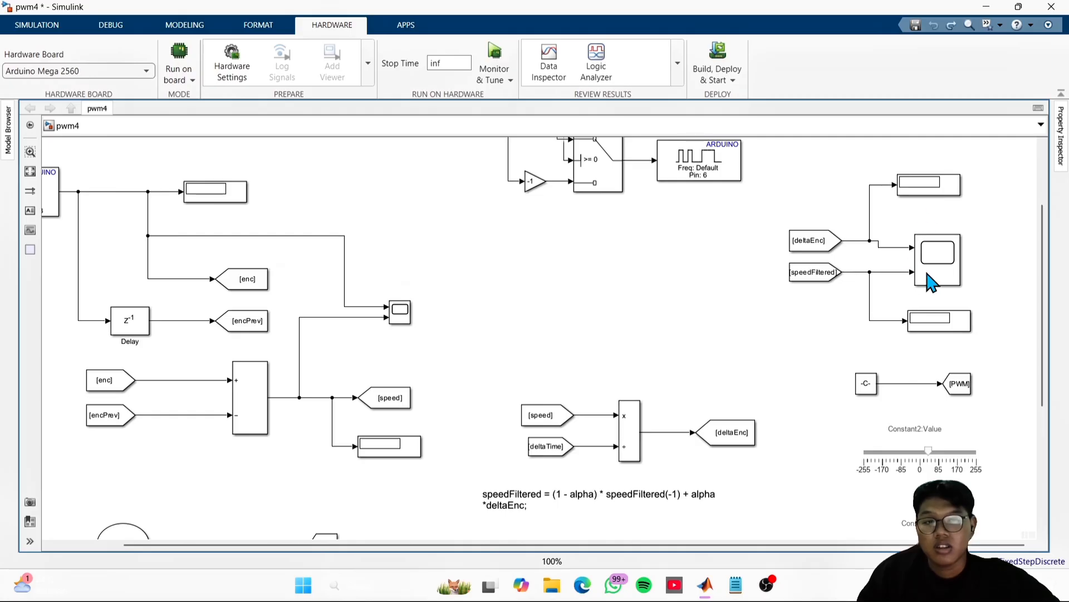
pyautogui.moveTo(796, 383); pyautogui.dragTo(718, 193)
pyautogui.moveTo(764, 410); pyautogui.dragTo(739, 184)
pyautogui.click(596, 306)
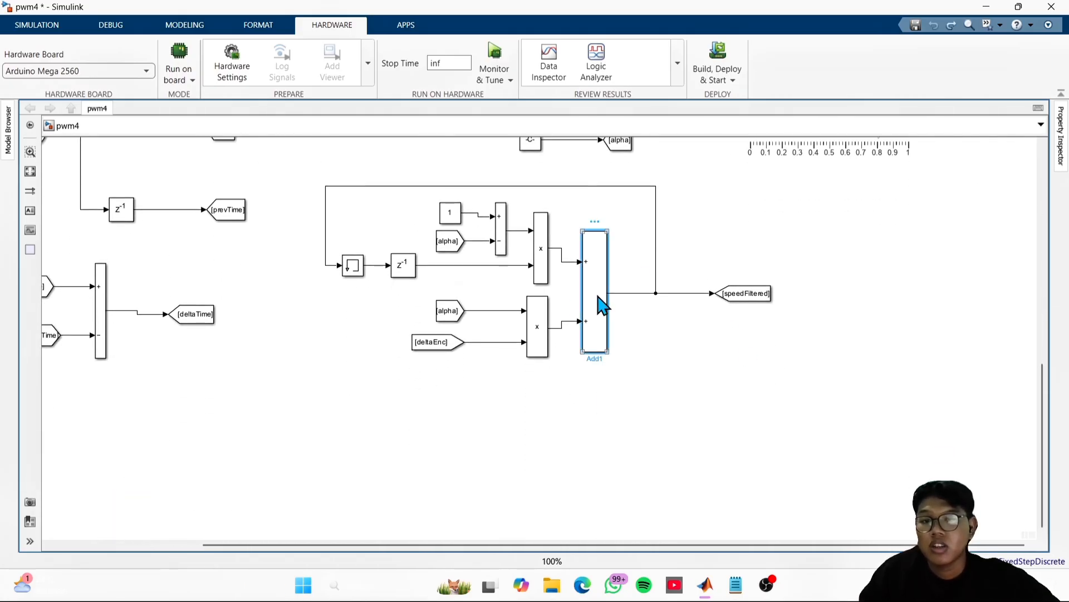
pyautogui.click(663, 356)
pyautogui.click(536, 332)
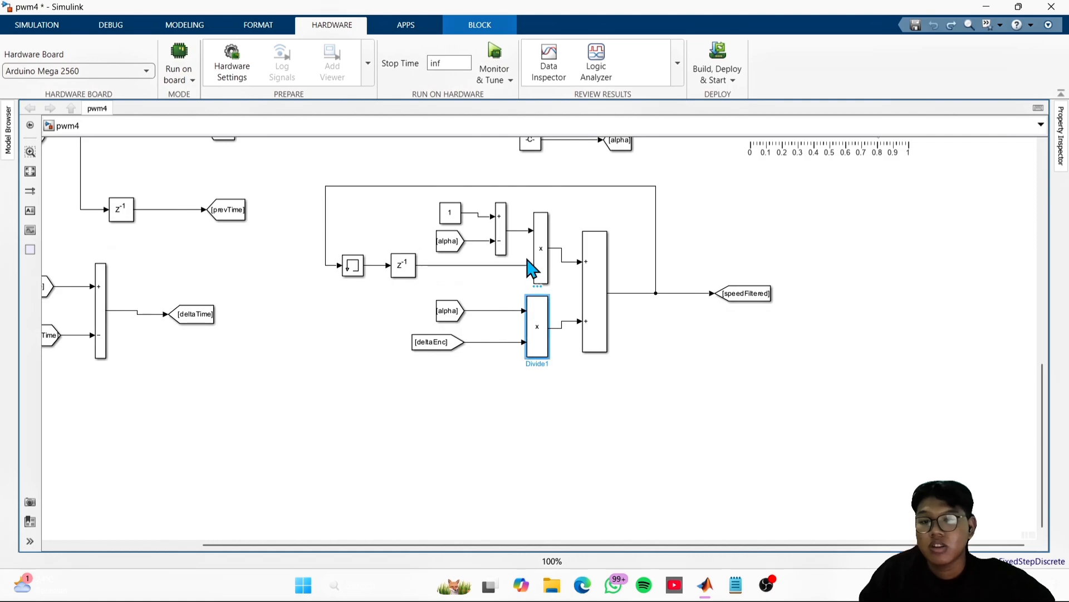
pyautogui.click(542, 254)
pyautogui.click(729, 241)
pyautogui.moveTo(722, 243); pyautogui.dragTo(724, 600)
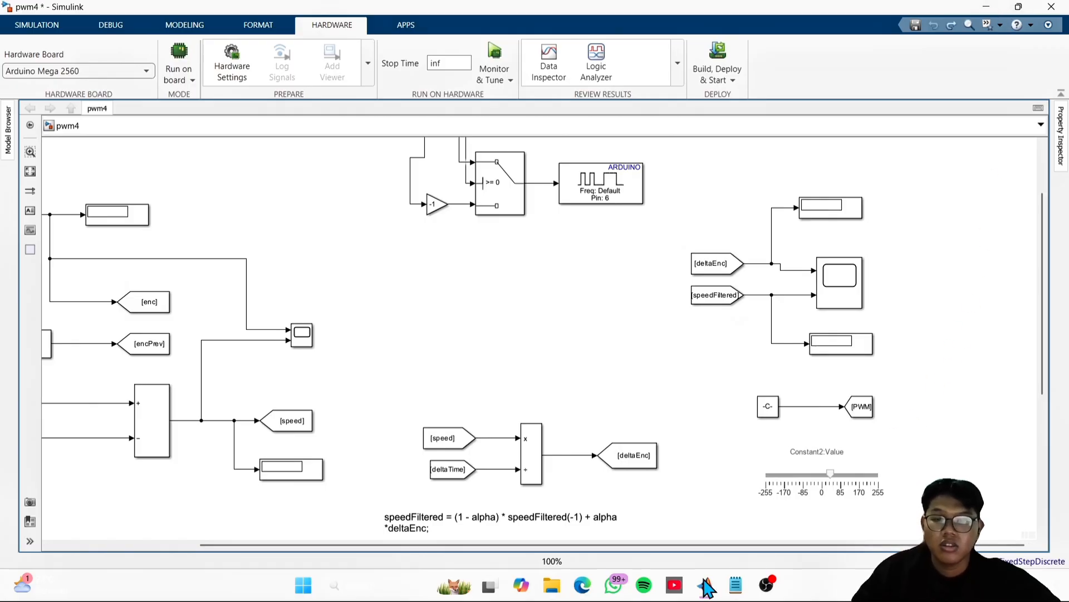
# - Switch to the DSK 8 presentation in Edge and advance past the Simulasi slide to the Kesimpulan slide
pyautogui.moveTo(539, 583)
pyautogui.moveTo(587, 594)
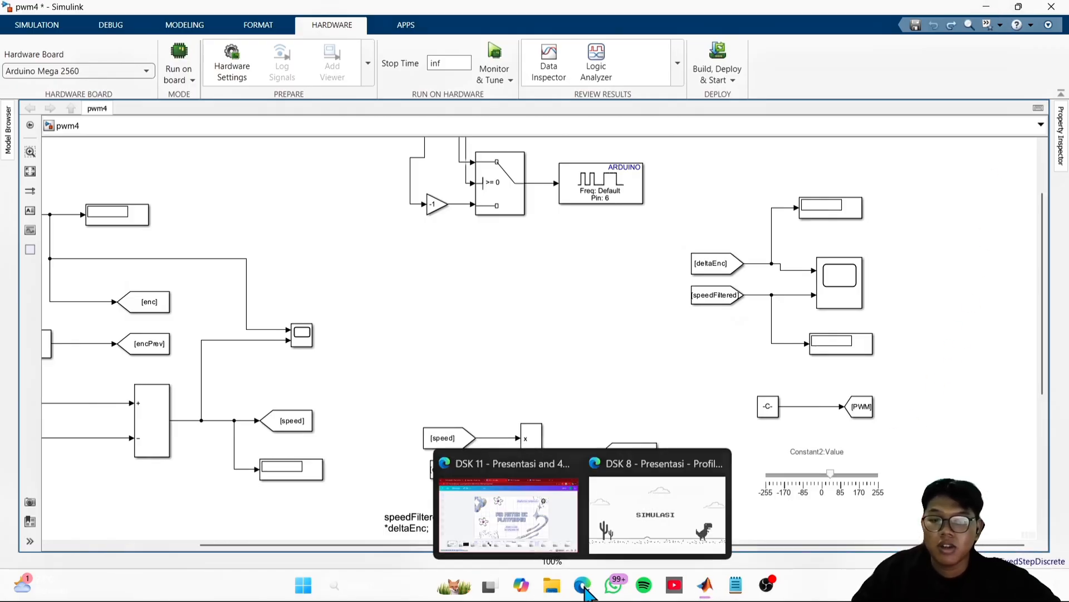
pyautogui.click(650, 529)
pyautogui.click(919, 306)
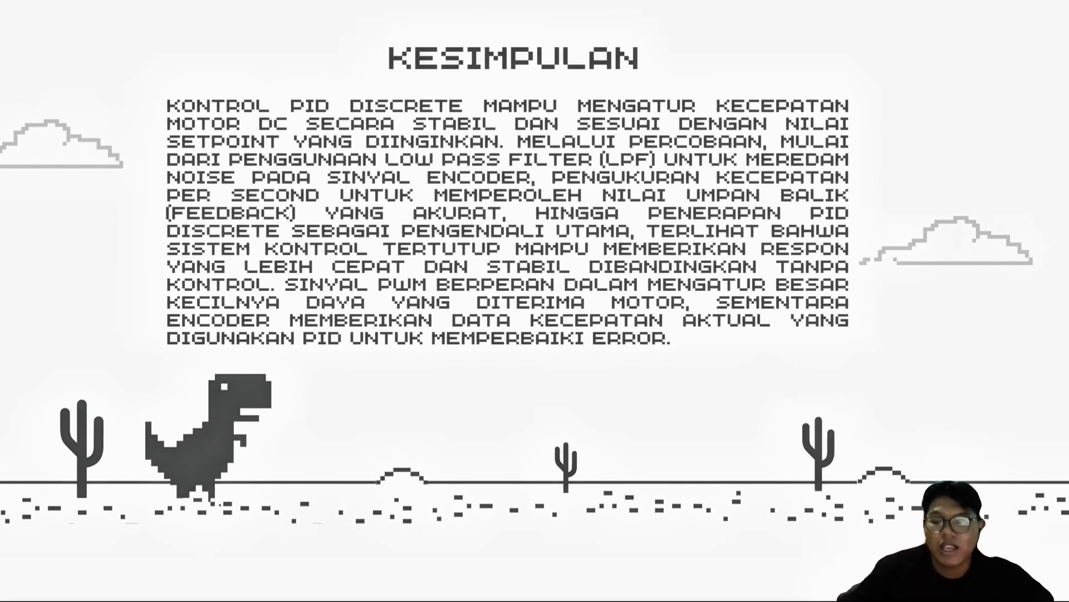
# - Return to the pwm4 model in Simulink and review its speed, time and filter sections down to the empty canvas
pyautogui.hotkey('alt', 'Tab')
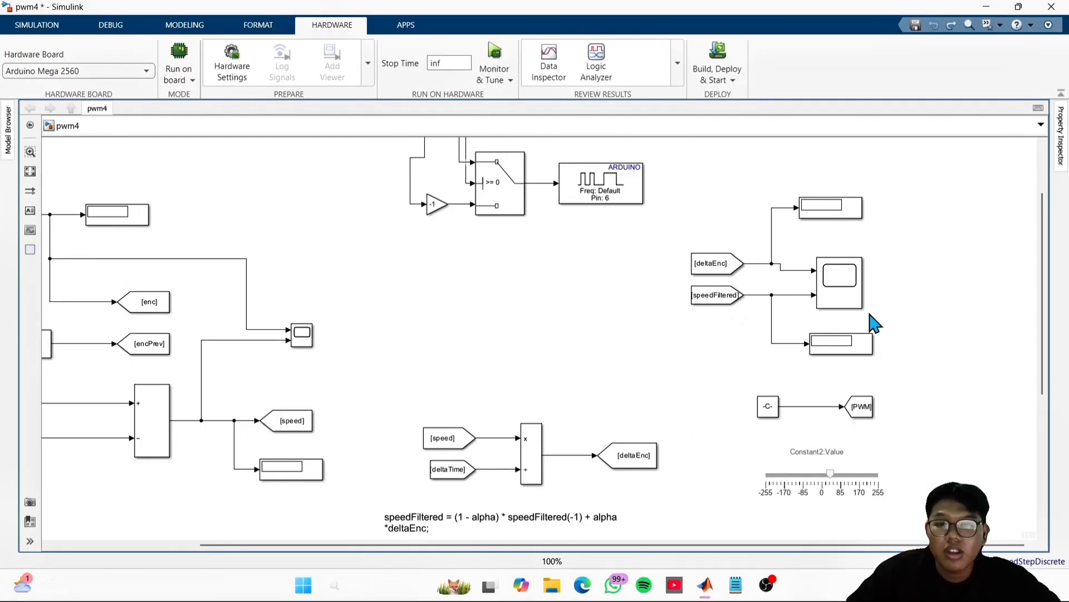
pyautogui.scroll(-10, 676, 382)
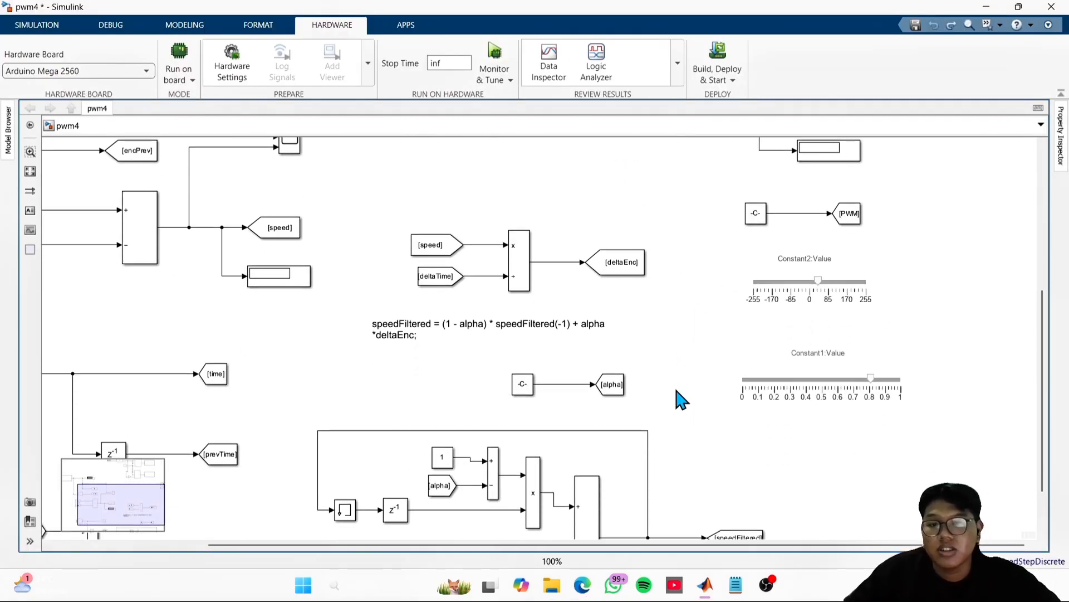
pyautogui.scroll(-5, 1012, 306)
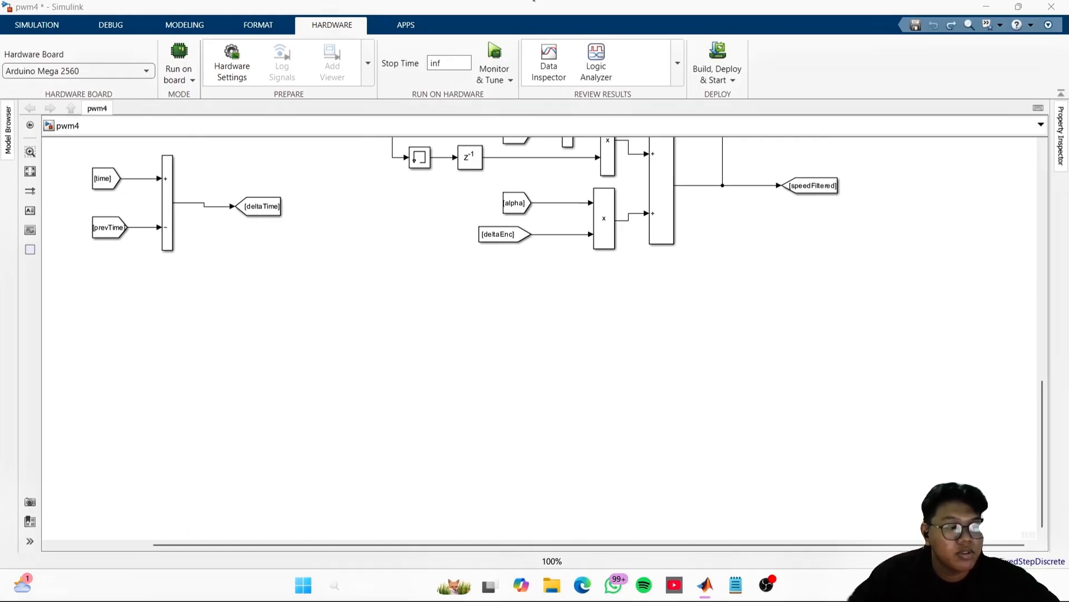
pyautogui.scroll(-1, 563, 325)
pyautogui.hscroll(-7, 564, 325)
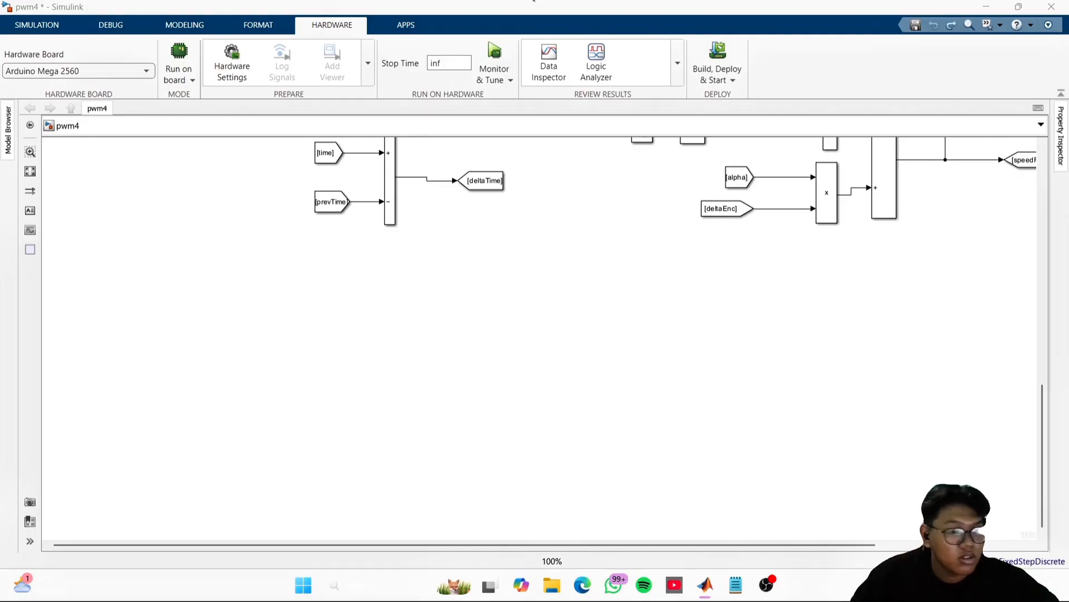
pyautogui.scroll(4, 943, 227)
pyautogui.hscroll(4, 907, 332)
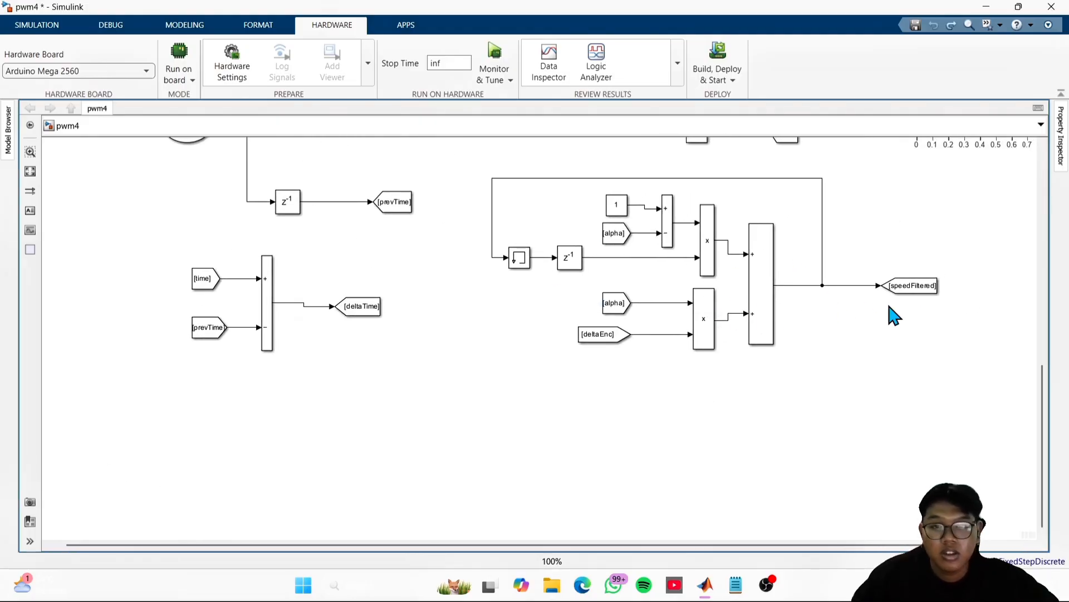
pyautogui.scroll(2, 894, 315)
pyautogui.hscroll(3, 894, 315)
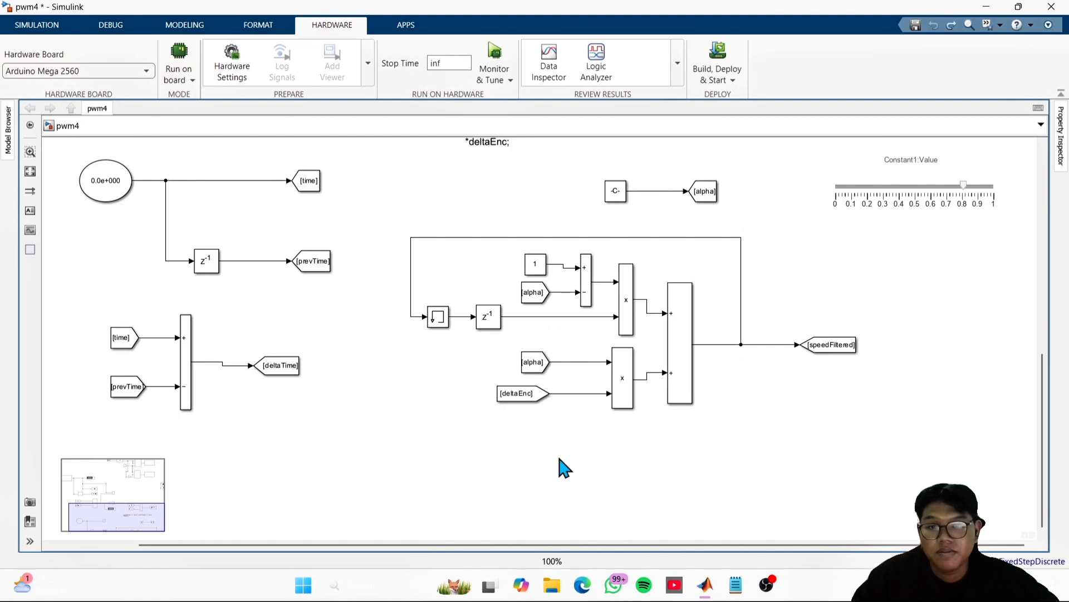
pyautogui.scroll(-3, 824, 358)
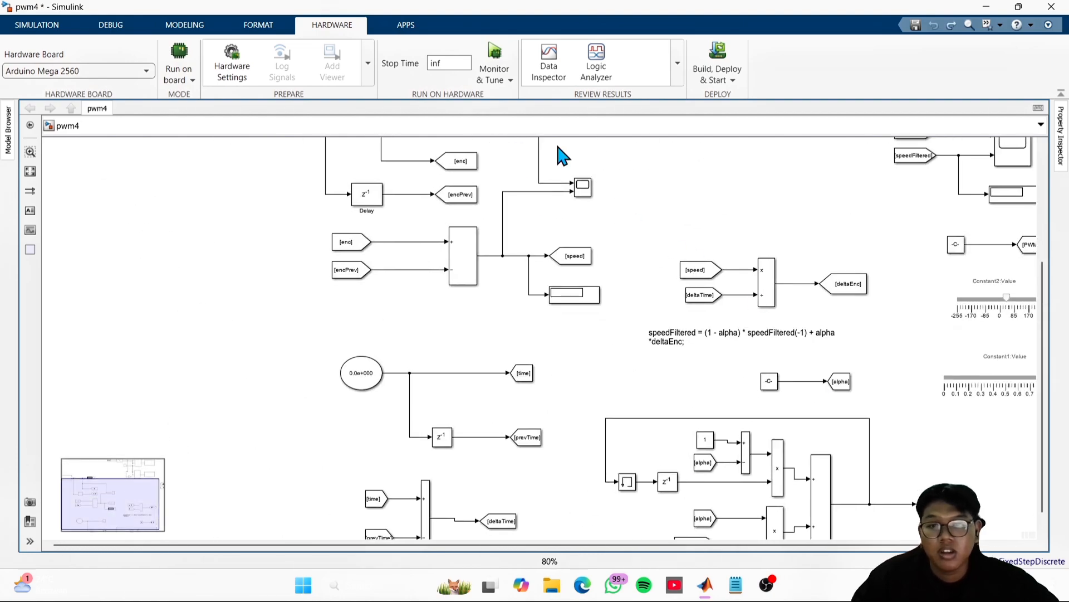
pyautogui.moveTo(648, 215); pyautogui.dragTo(616, 361)
pyautogui.moveTo(796, 391); pyautogui.dragTo(676, 208)
pyautogui.scroll(2, 852, 460)
pyautogui.moveTo(794, 454); pyautogui.dragTo(845, 326)
pyautogui.moveTo(740, 442); pyautogui.dragTo(789, 334)
pyautogui.moveTo(788, 334); pyautogui.dragTo(777, 265)
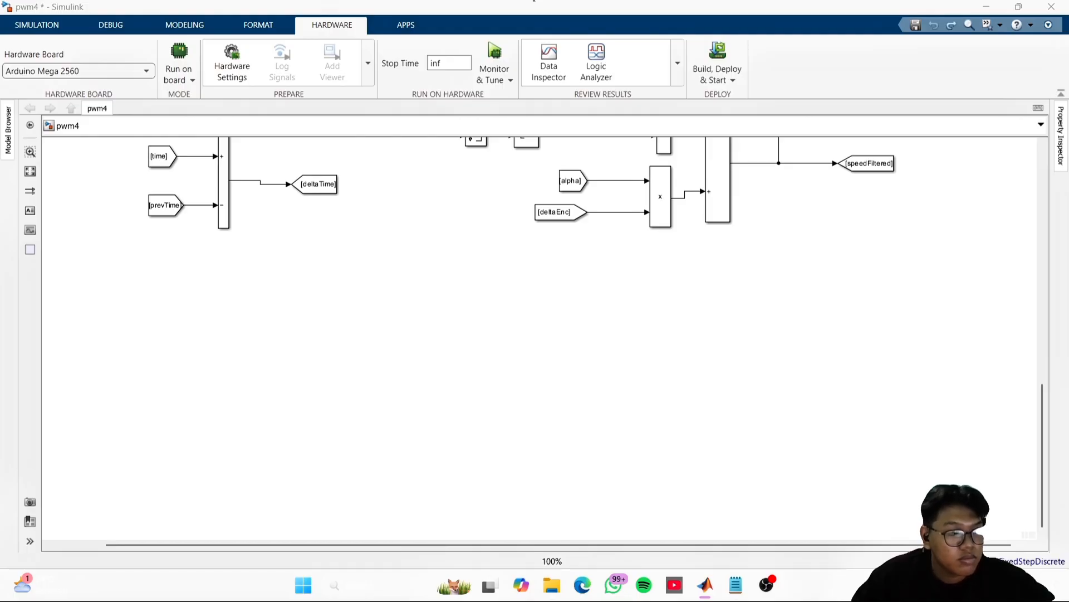
# - Insert a Simulink Clock block in the empty canvas area below the speed filter
pyautogui.click(968, 240)
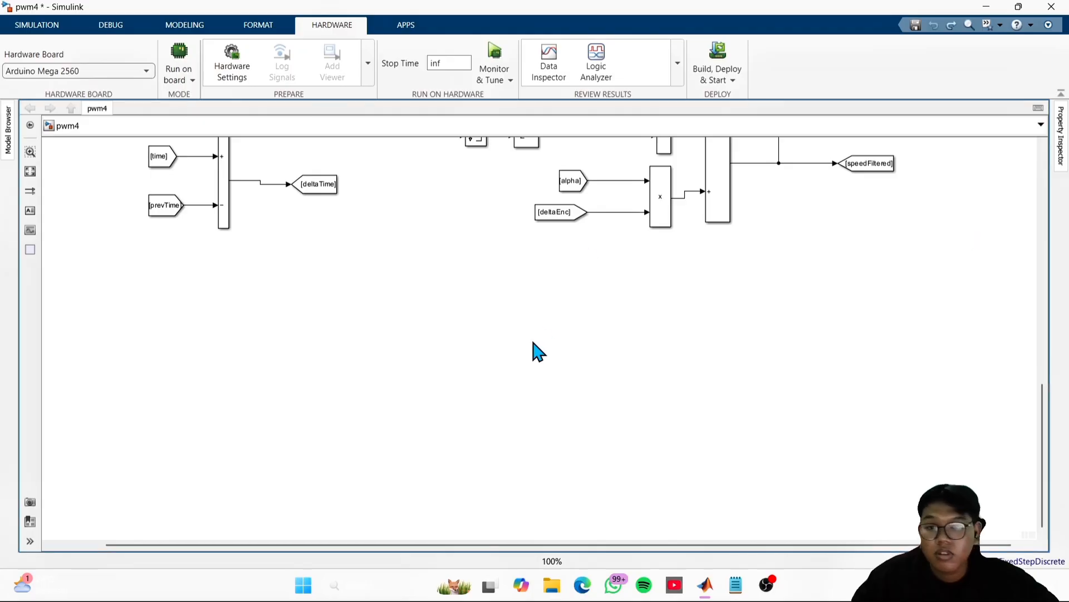
pyautogui.doubleClick(608, 316)
pyautogui.write('c')
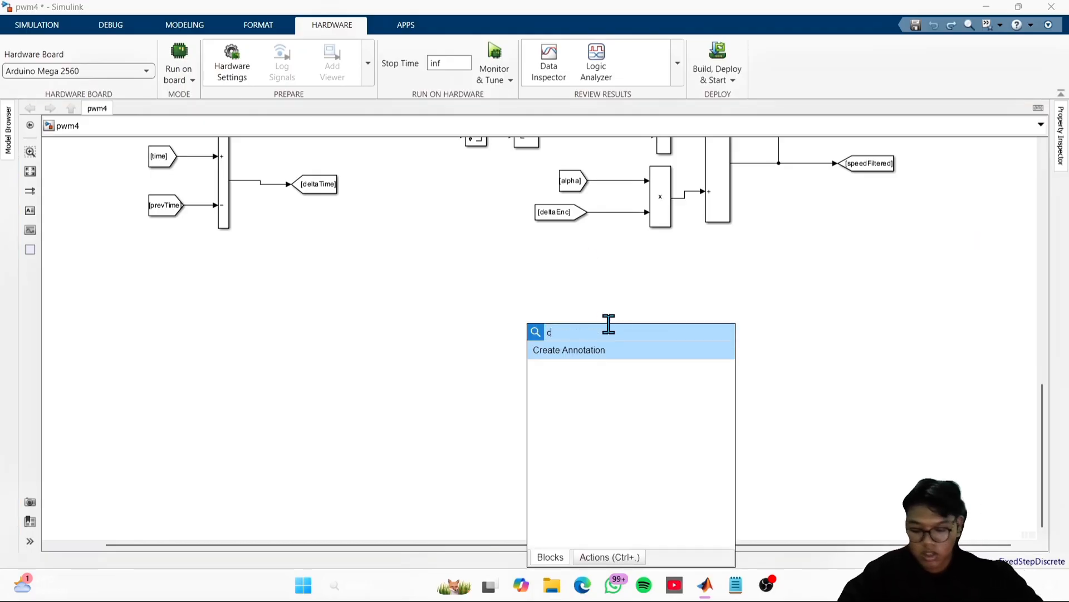
pyautogui.write('lock')
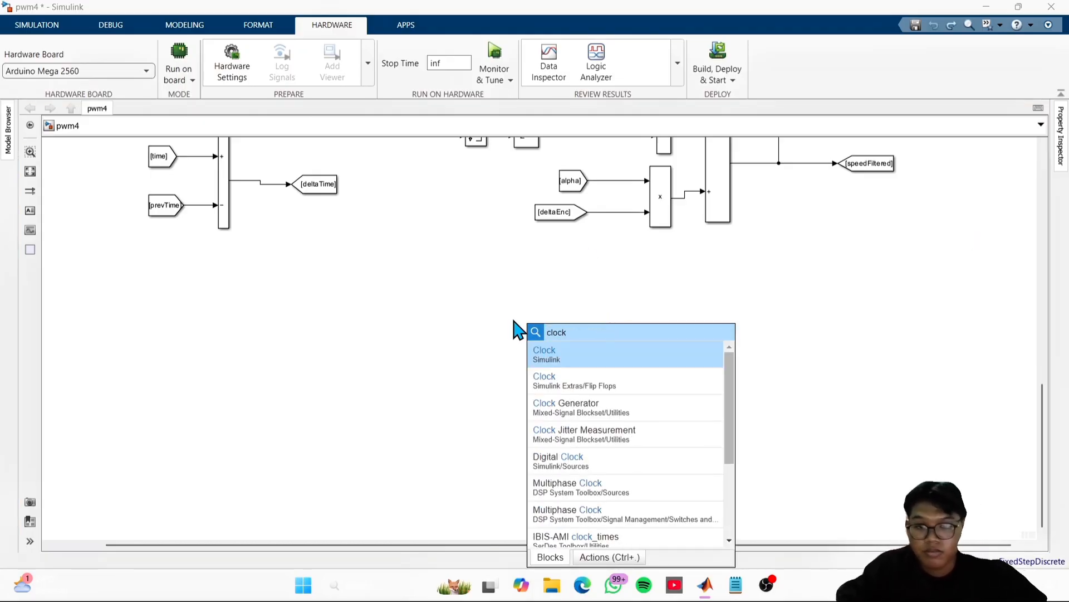
pyautogui.click(563, 359)
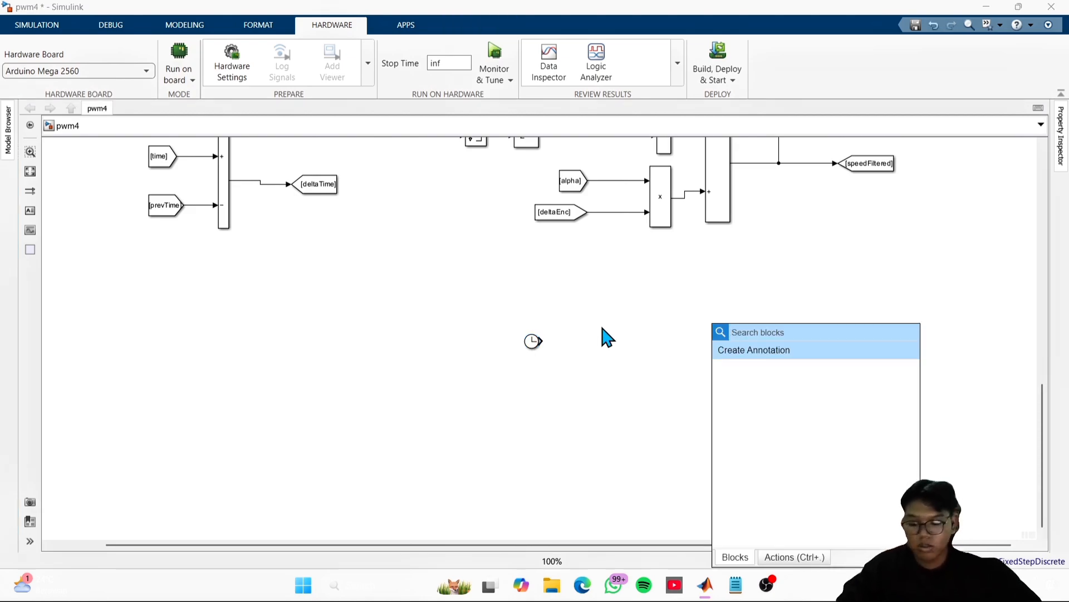
# - Add a Goto block beside the Clock block and connect the Clock output to it
pyautogui.write('goto')
pyautogui.press('Return')
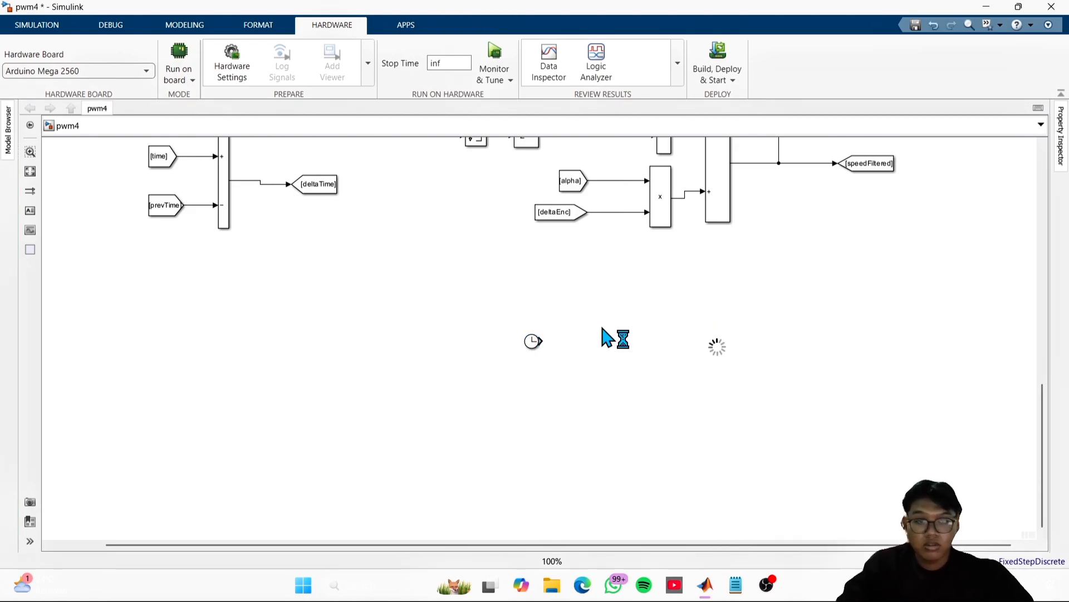
pyautogui.click(733, 340)
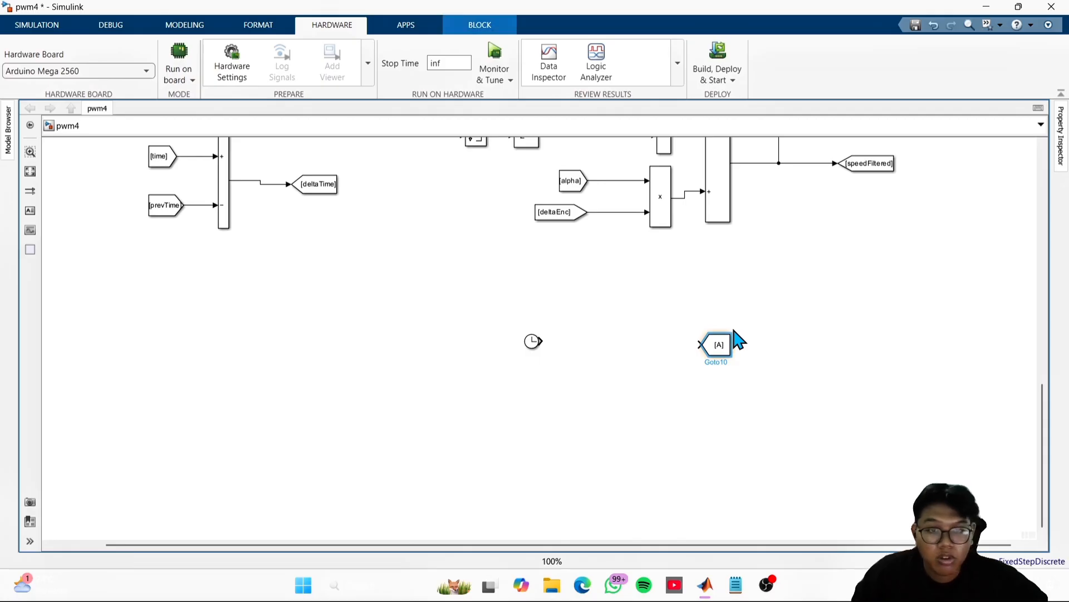
pyautogui.moveTo(719, 341); pyautogui.dragTo(640, 341)
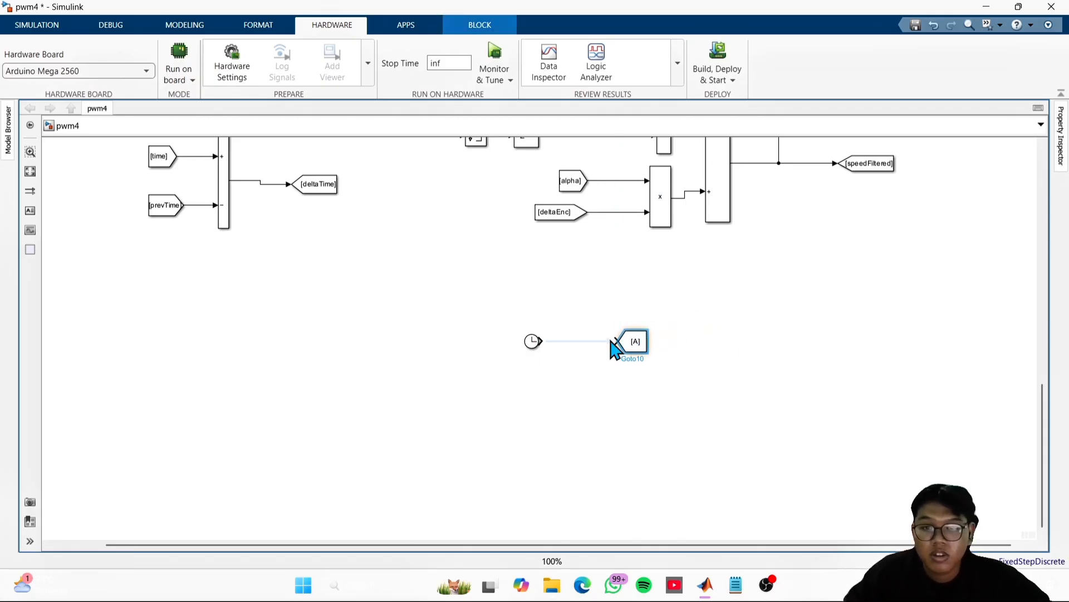
pyautogui.click(739, 335)
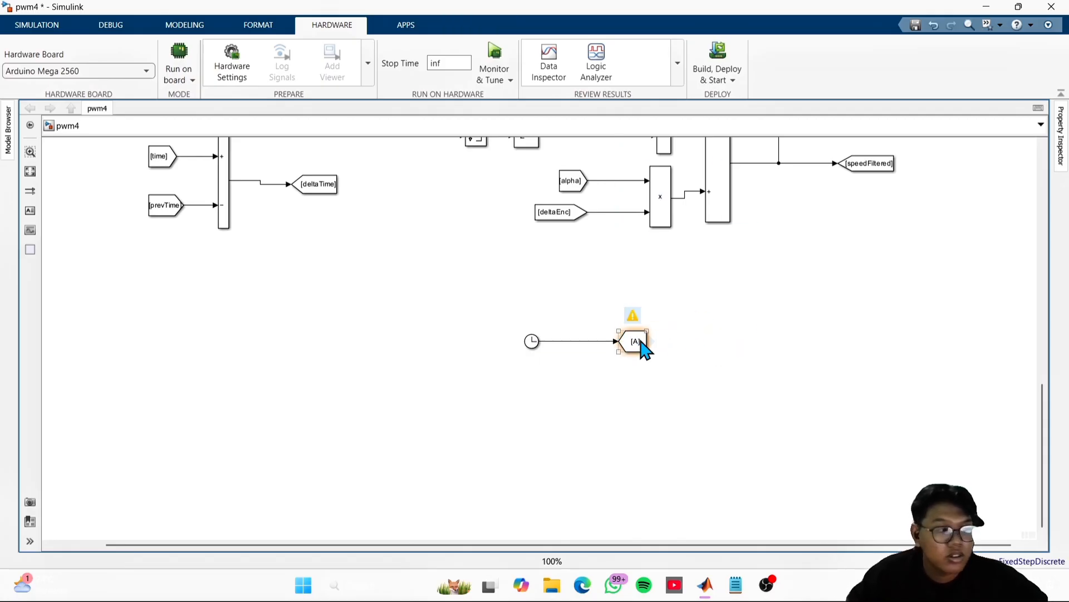
pyautogui.doubleClick(602, 410)
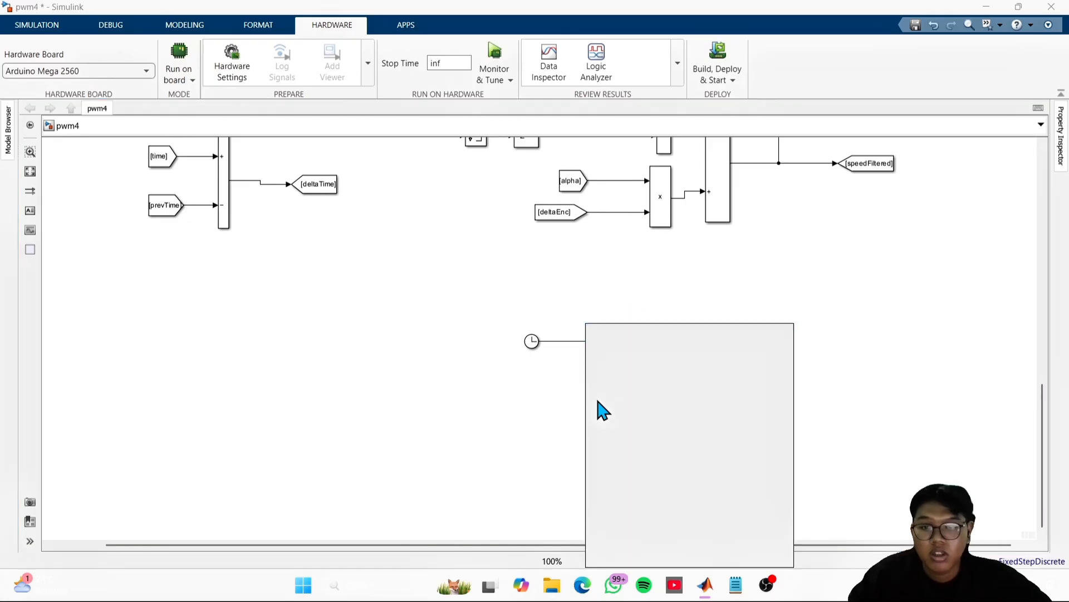
pyautogui.write('display')
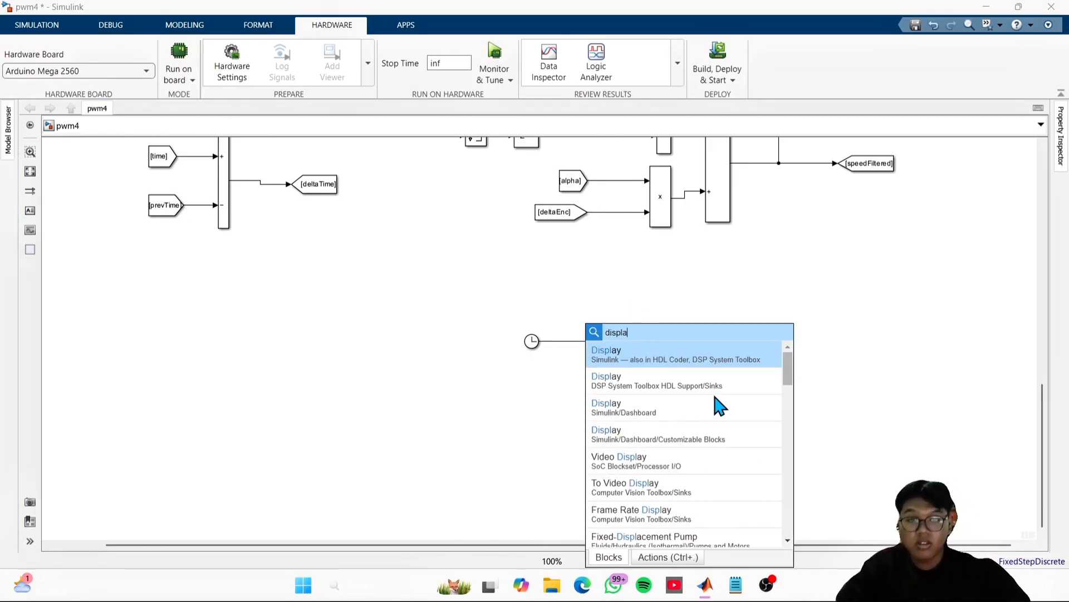
pyautogui.press('Return')
pyautogui.moveTo(596, 410); pyautogui.dragTo(808, 391)
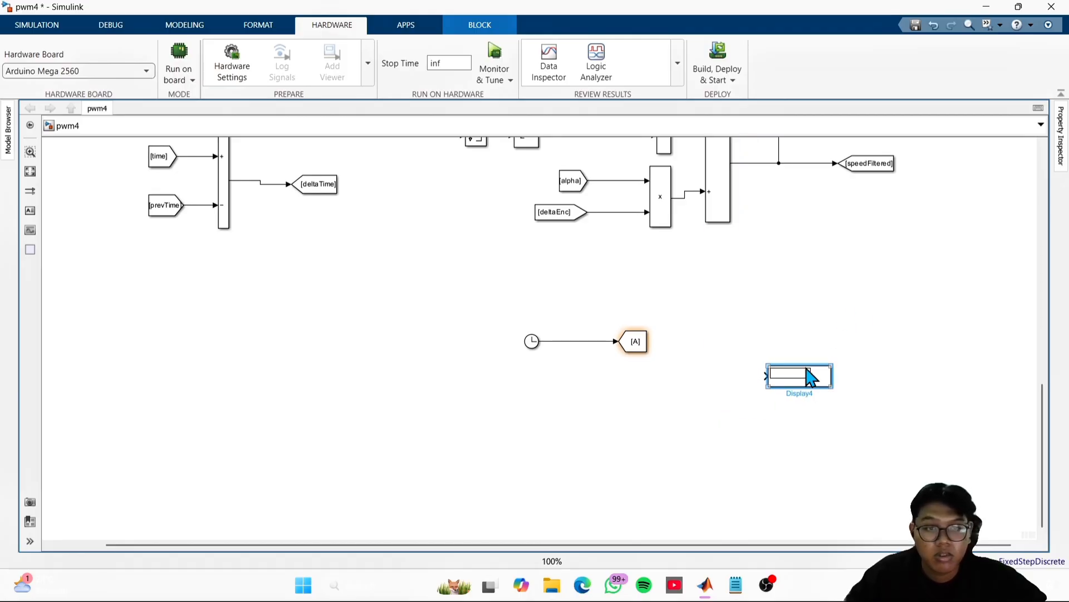
pyautogui.doubleClick(651, 339)
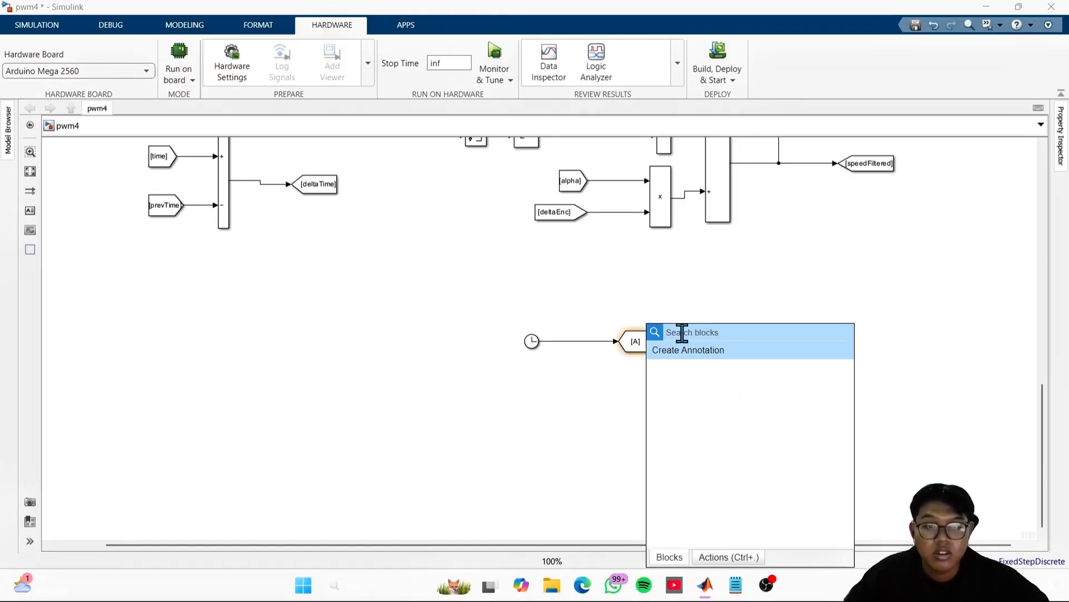
pyautogui.write('disp')
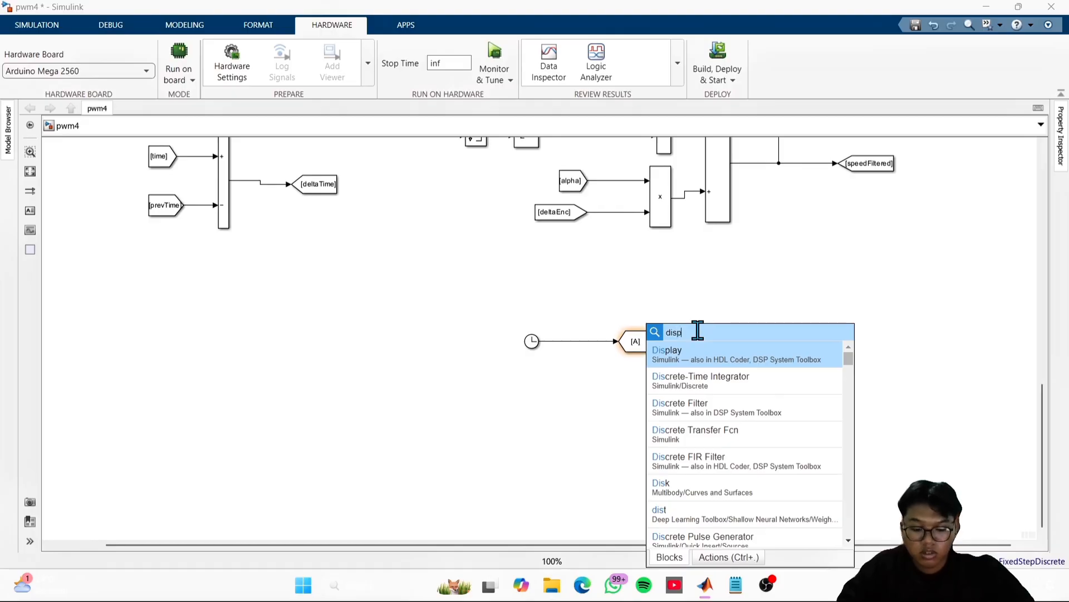
pyautogui.write('la')
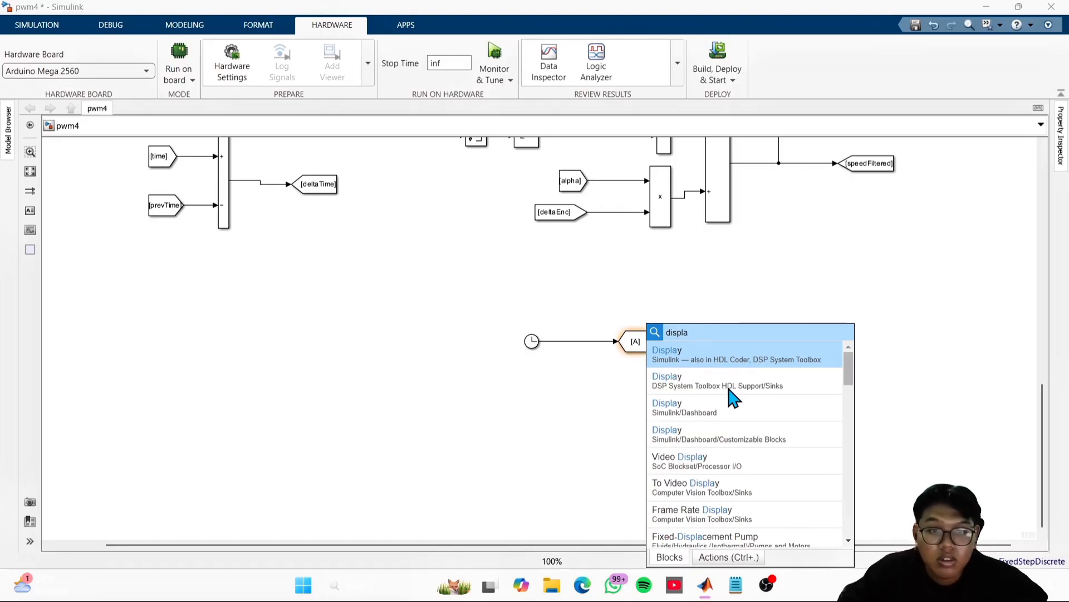
pyautogui.press('Return')
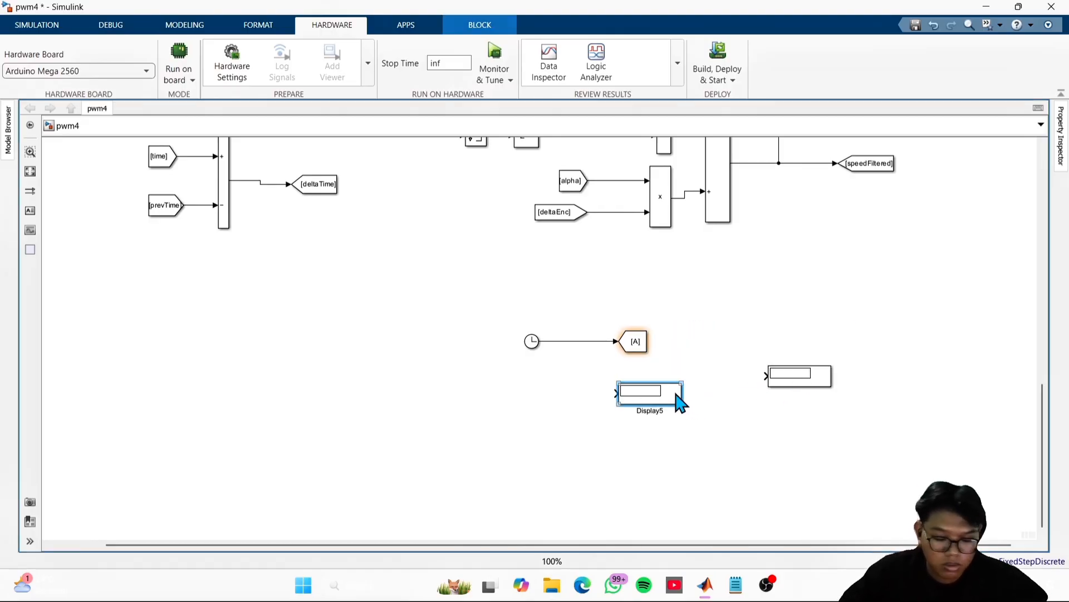
pyautogui.press('Delete')
pyautogui.click(802, 382)
pyautogui.press('Delete')
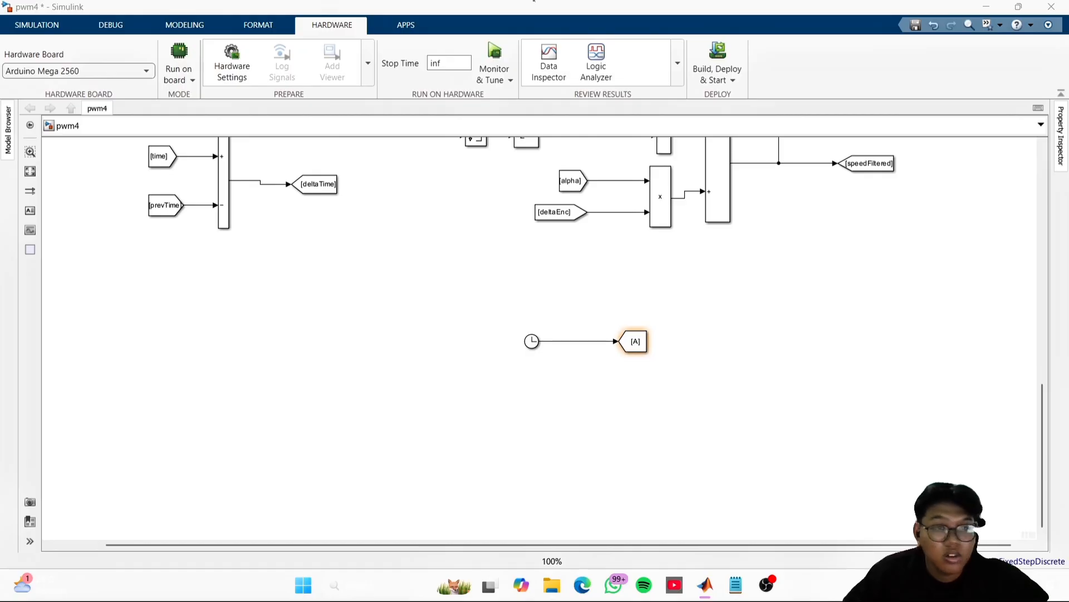
# - Set the tag of the Goto block connected to the Clock to time
pyautogui.click(365, 341)
pyautogui.doubleClick(639, 342)
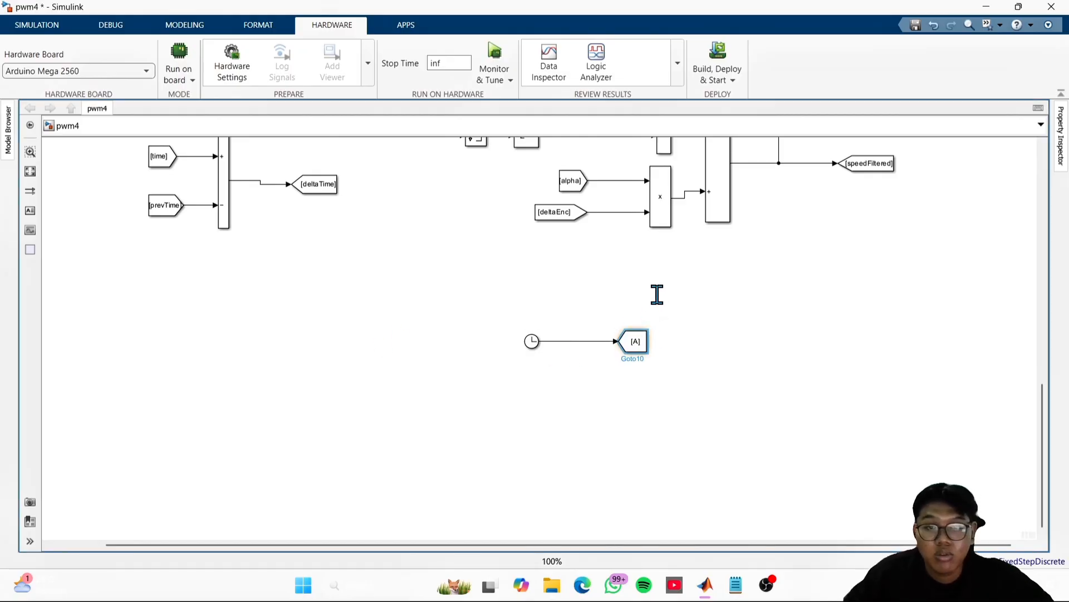
pyautogui.doubleClick(734, 311)
pyautogui.write('time')
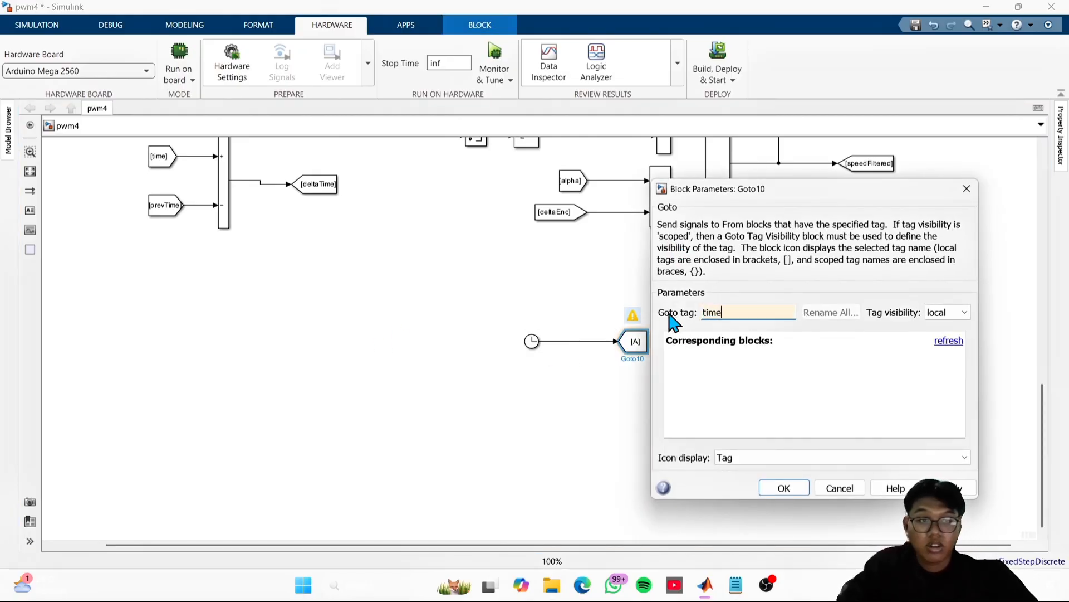
pyautogui.press('Return')
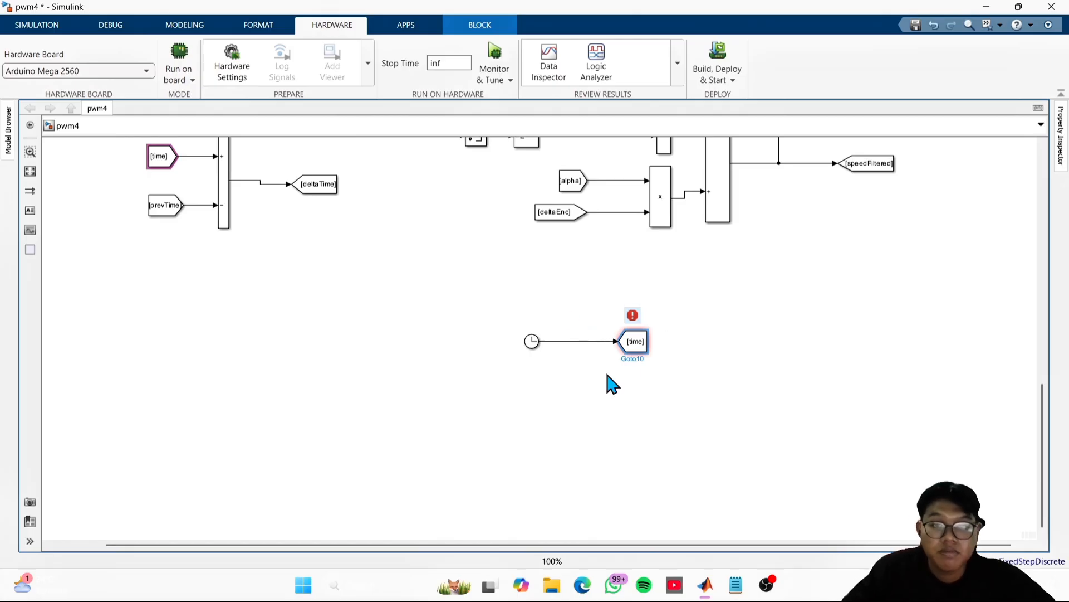
# - Review the time Goto block's tag visibility options and its Rename All dialog without changing them
pyautogui.doubleClick(635, 341)
pyautogui.click(947, 313)
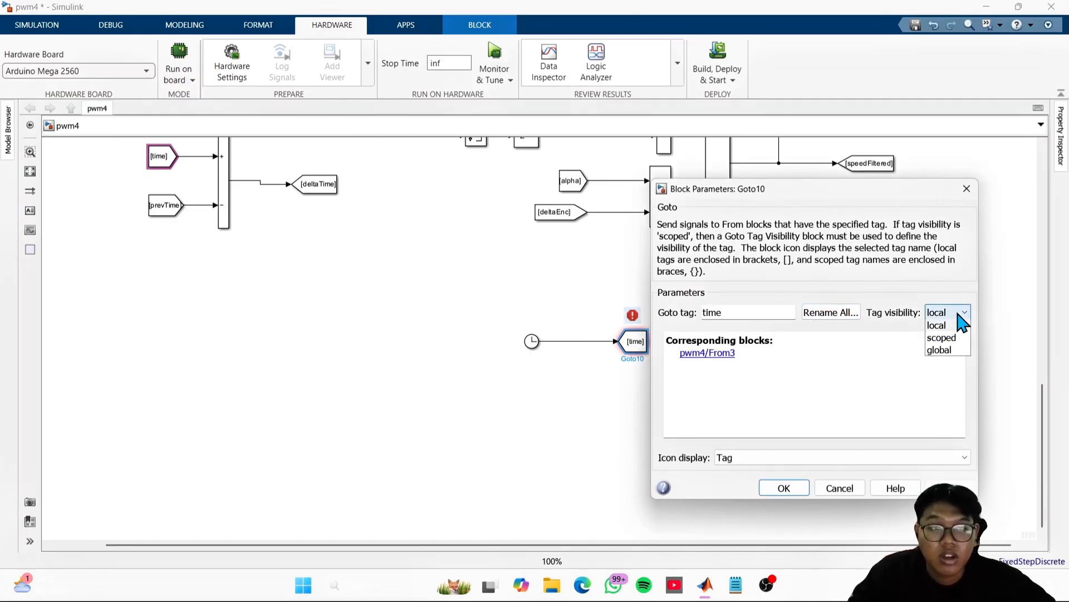
pyautogui.click(944, 313)
pyautogui.click(853, 314)
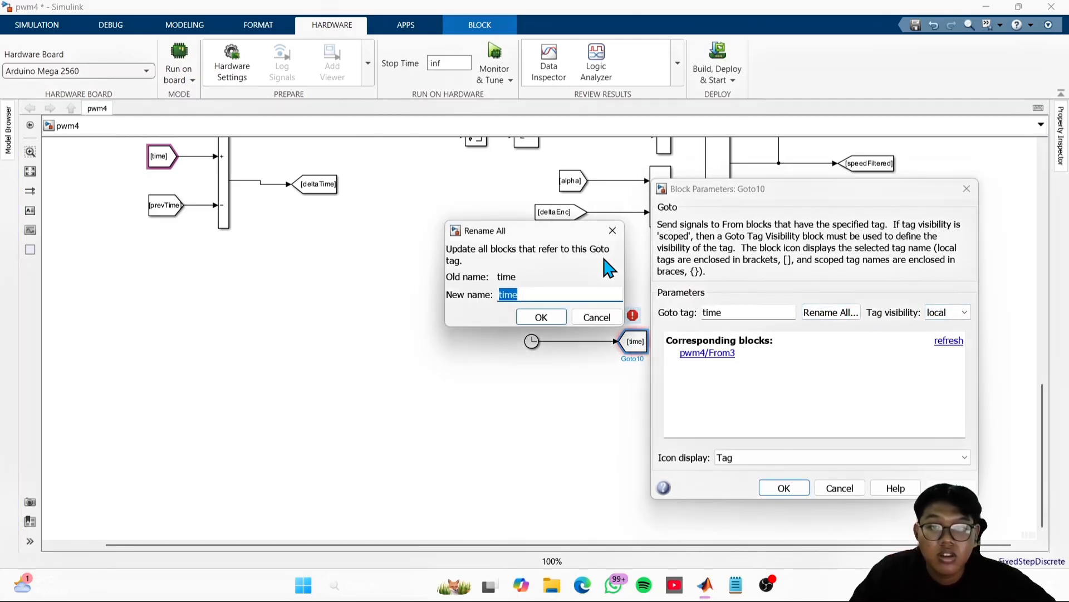
pyautogui.click(612, 230)
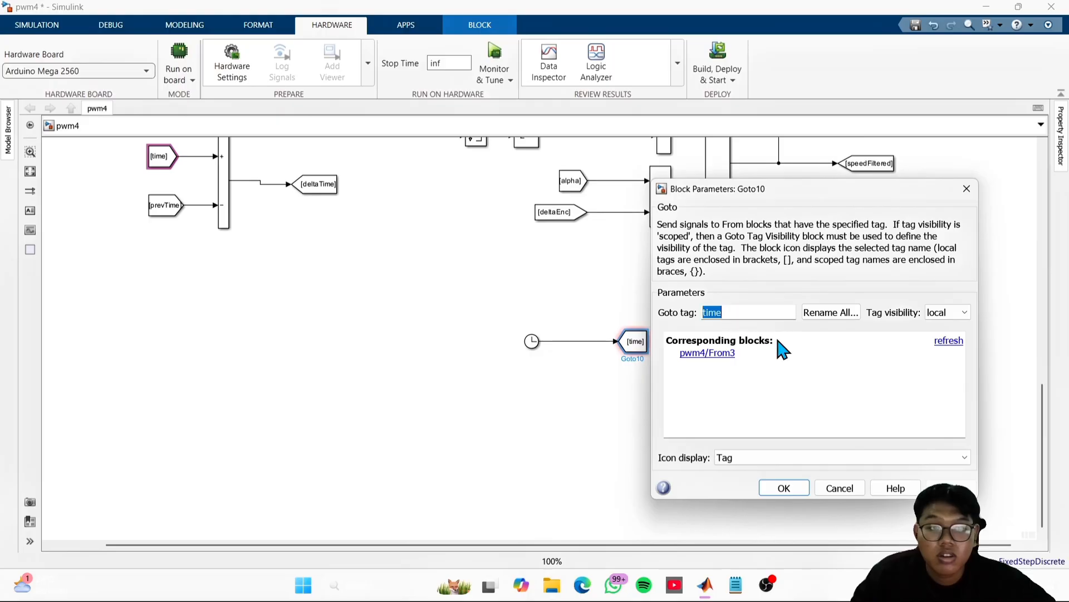
pyautogui.click(798, 488)
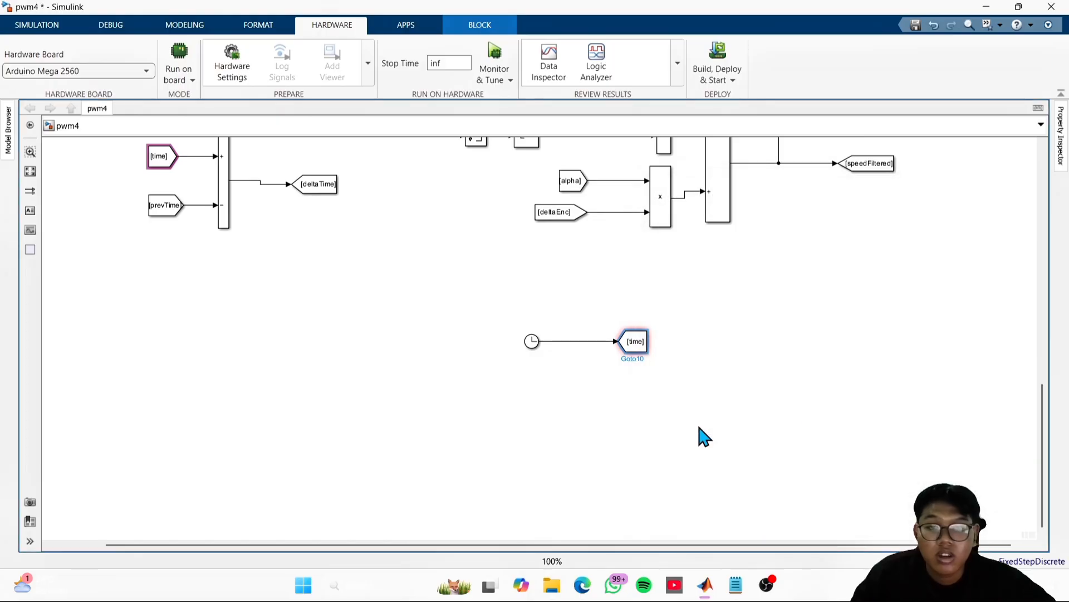
pyautogui.click(648, 347)
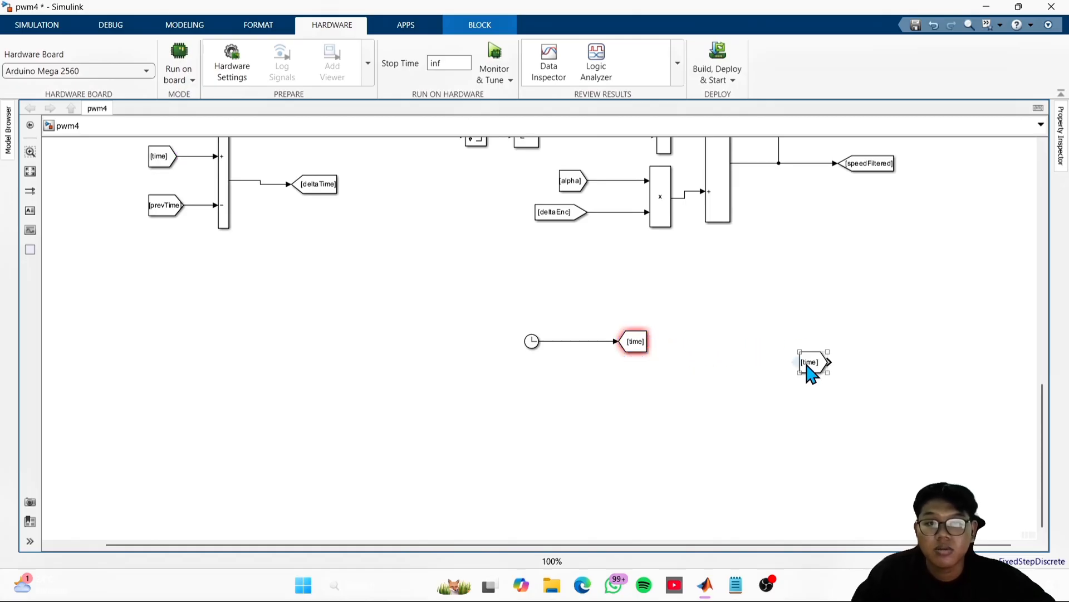
pyautogui.moveTo(820, 361)
pyautogui.mouseDown()
pyautogui.moveTo(658, 392)
pyautogui.moveTo(571, 394)
pyautogui.moveTo(607, 422)
pyautogui.moveTo(861, 336)
pyautogui.moveTo(834, 351)
pyautogui.moveTo(823, 344)
pyautogui.mouseUp()
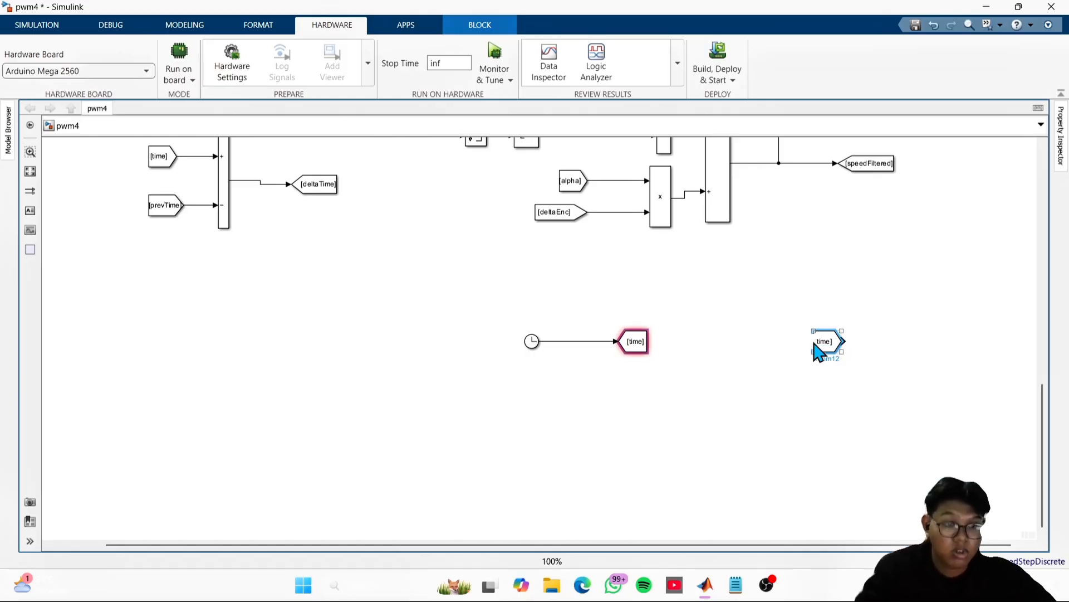
pyautogui.press('Delete')
# - Insert a second Goto block below the time Goto block
pyautogui.doubleClick(614, 383)
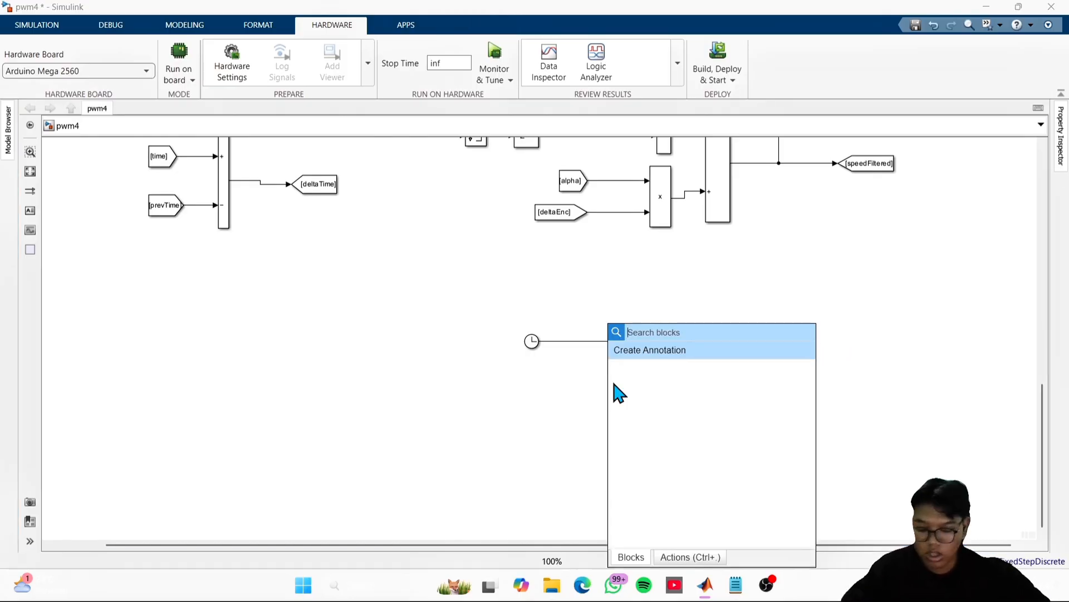
pyautogui.write('gorto')
pyautogui.press('BackSpace')
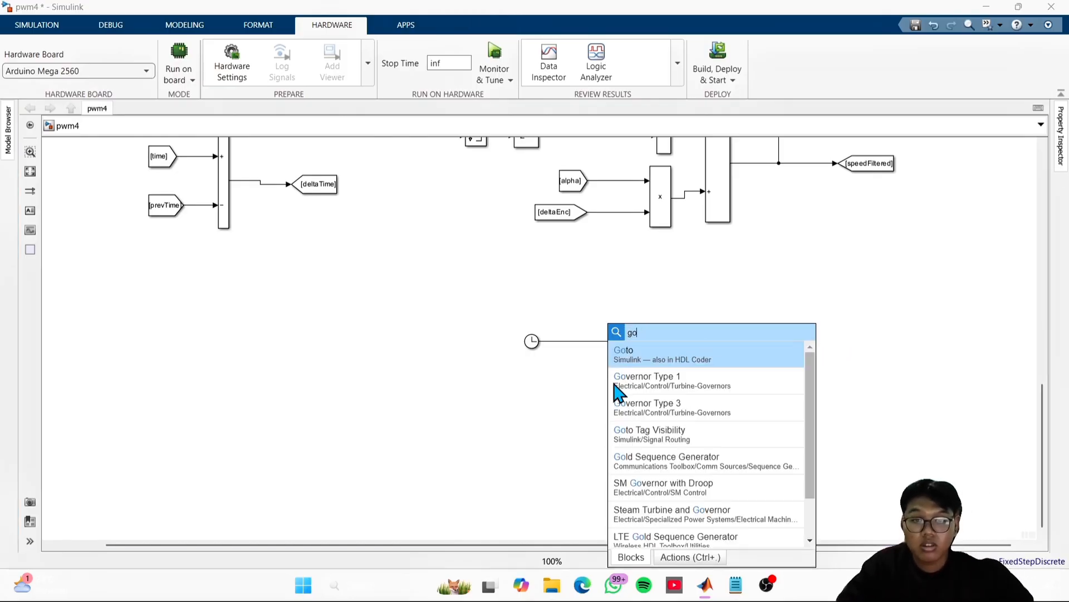
pyautogui.write('to')
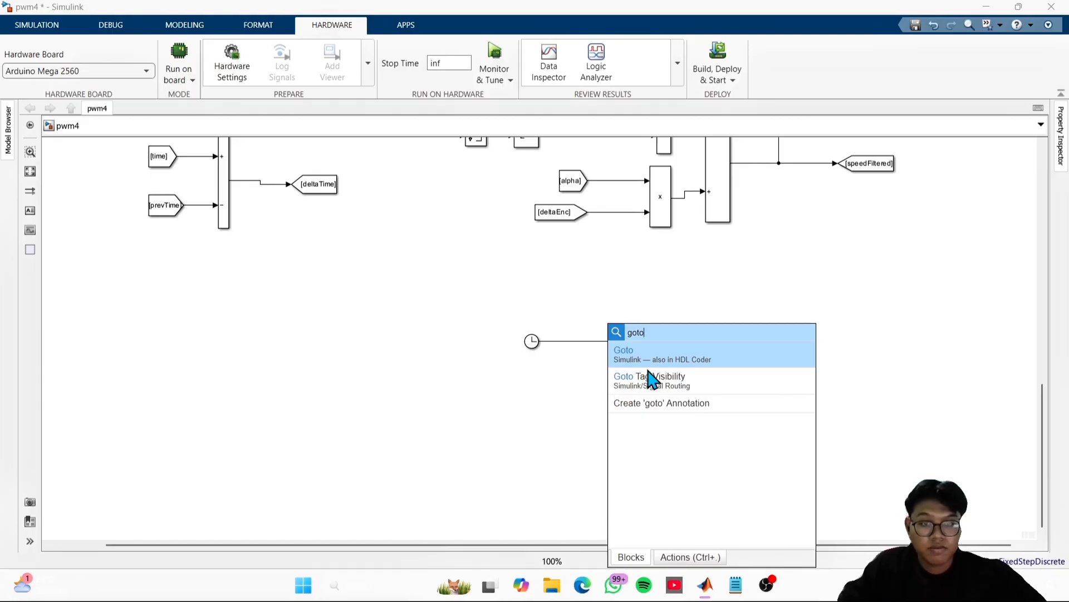
pyautogui.press('Return')
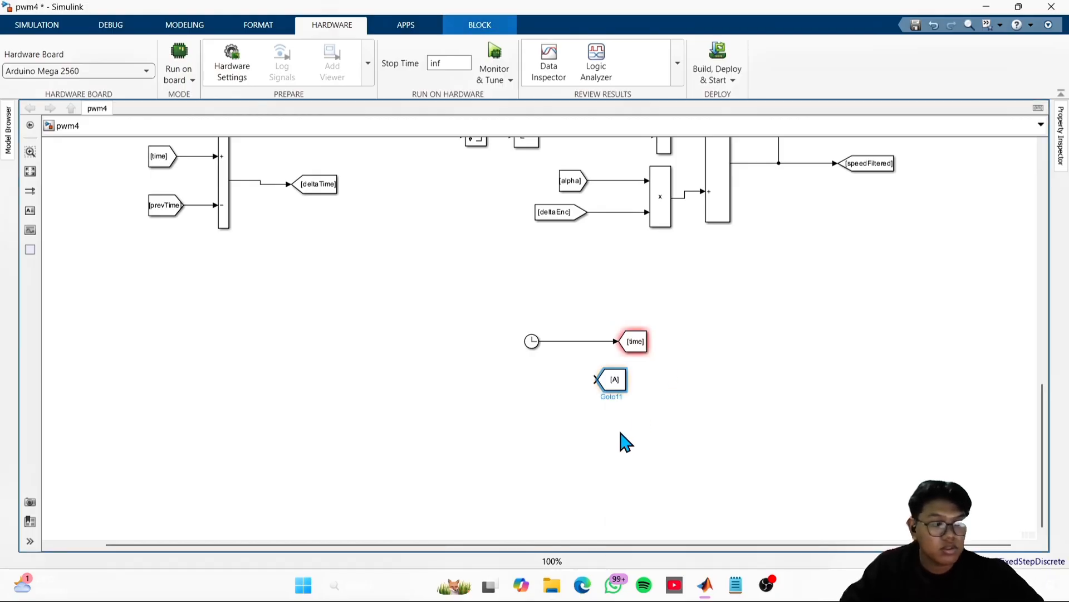
# - Set the second Goto block's tag to prevtime
pyautogui.doubleClick(617, 381)
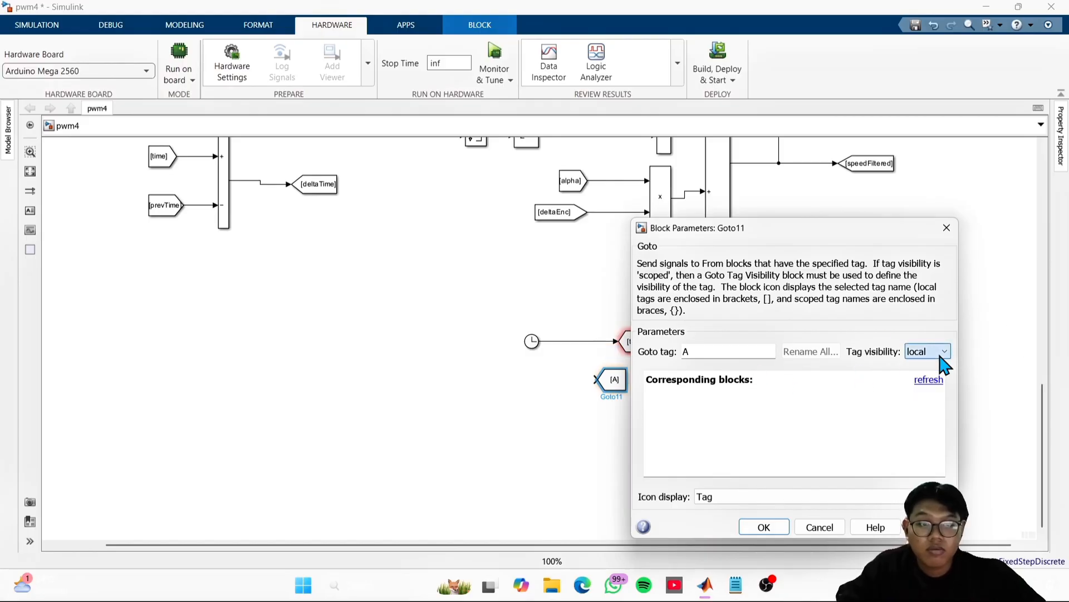
pyautogui.moveTo(718, 351); pyautogui.dragTo(624, 363)
pyautogui.write('pre')
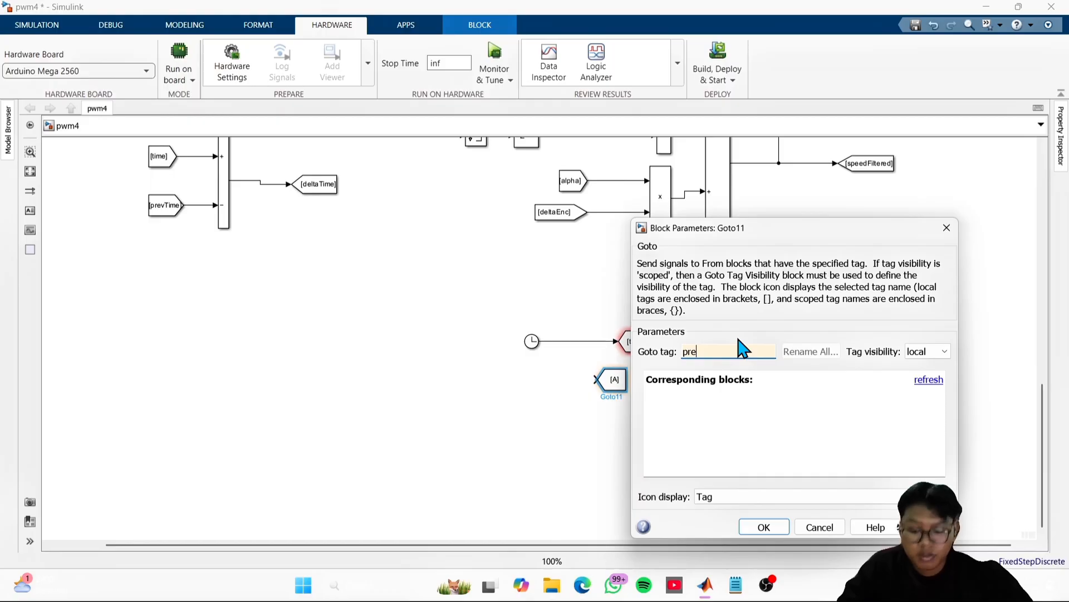
pyautogui.write('vtime')
pyautogui.press('Return')
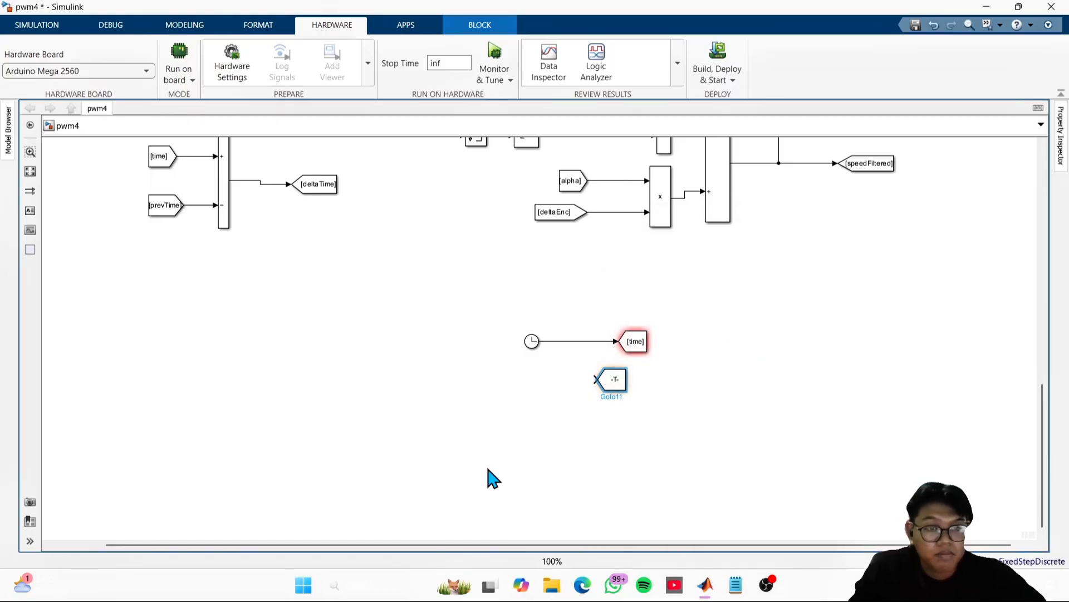
# - Widen the prevtime Goto block to fit its full tag and position it lower beneath the time Goto block
pyautogui.click(612, 379)
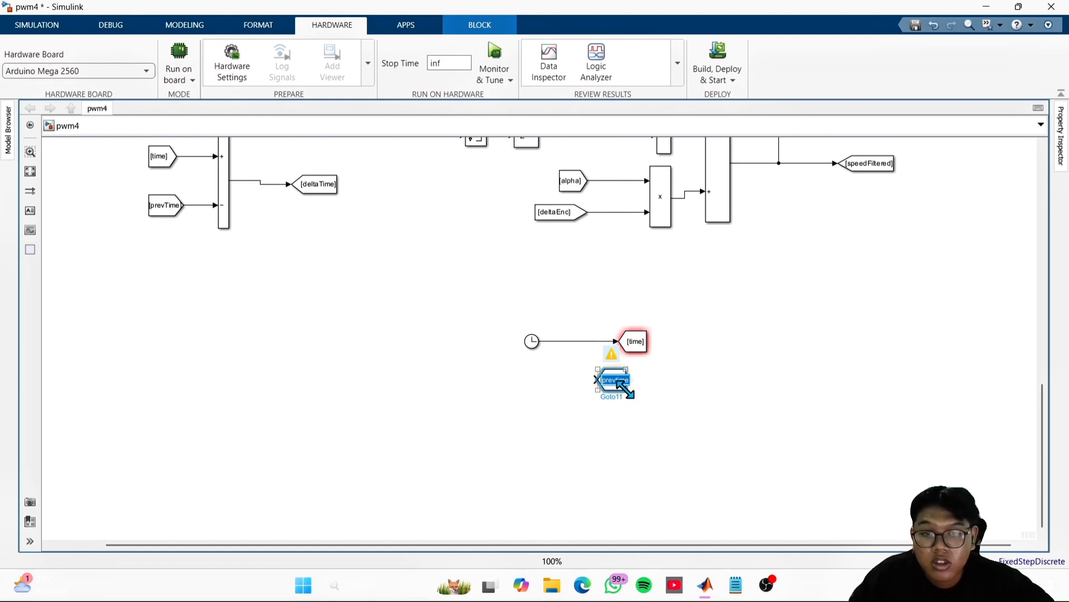
pyautogui.moveTo(625, 389); pyautogui.dragTo(639, 422)
pyautogui.click(644, 413)
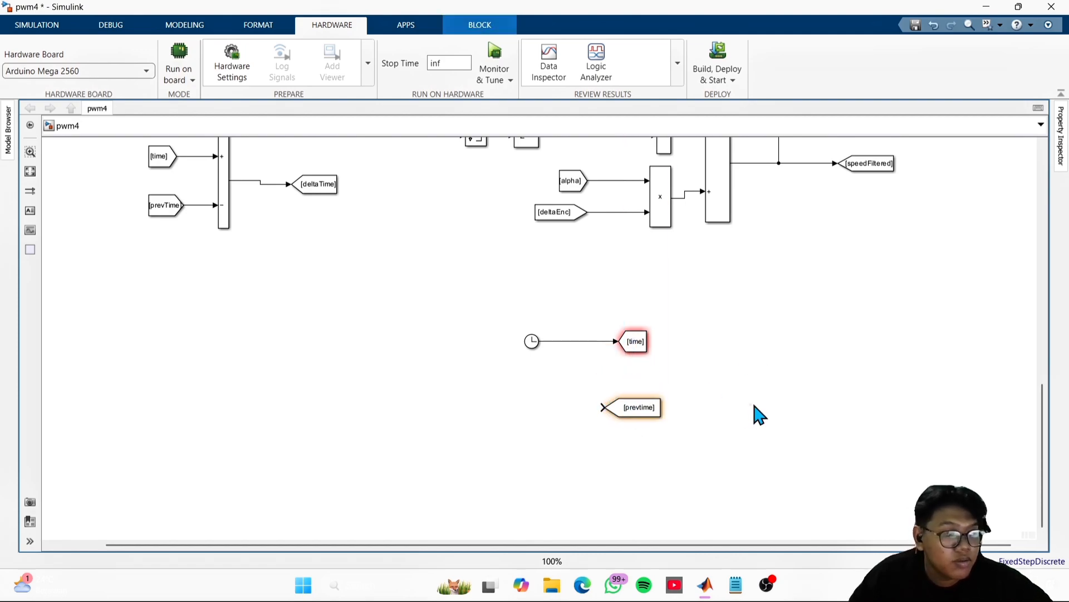
# - Insert a Delay block in the empty area beside the time and prevtime Goto blocks
pyautogui.click(388, 448)
pyautogui.scroll(1, 511, 345)
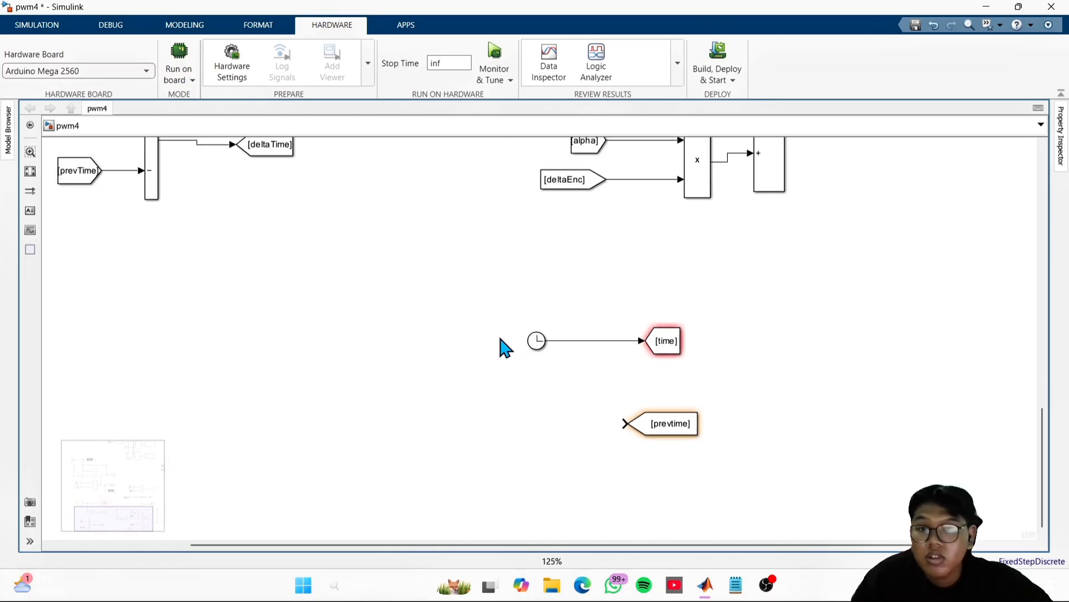
pyautogui.scroll(-2, 464, 312)
pyautogui.moveTo(461, 309); pyautogui.dragTo(467, 325)
pyautogui.click(518, 179)
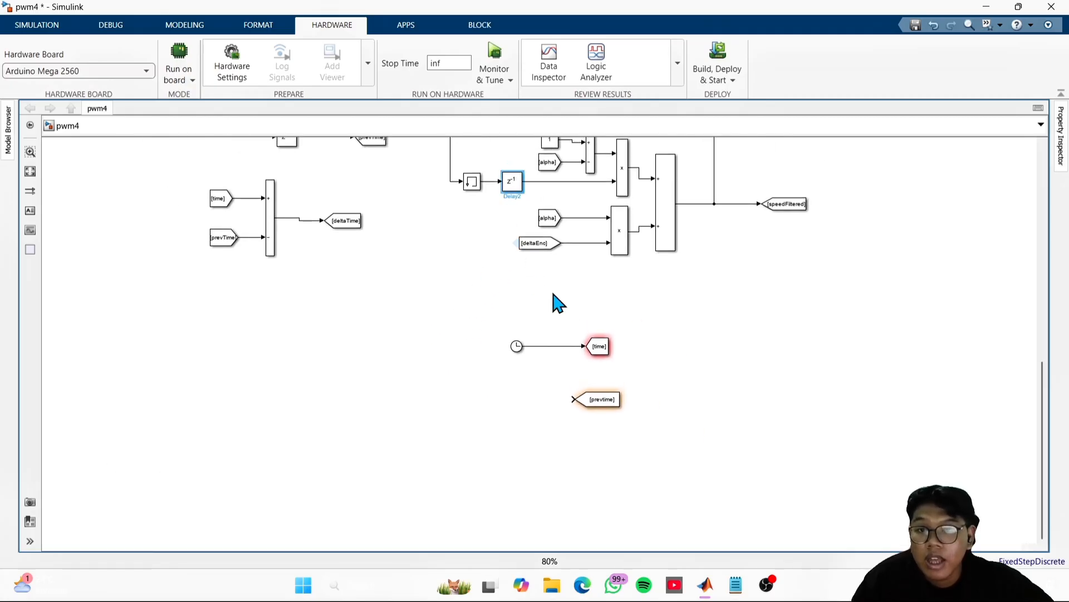
pyautogui.doubleClick(756, 368)
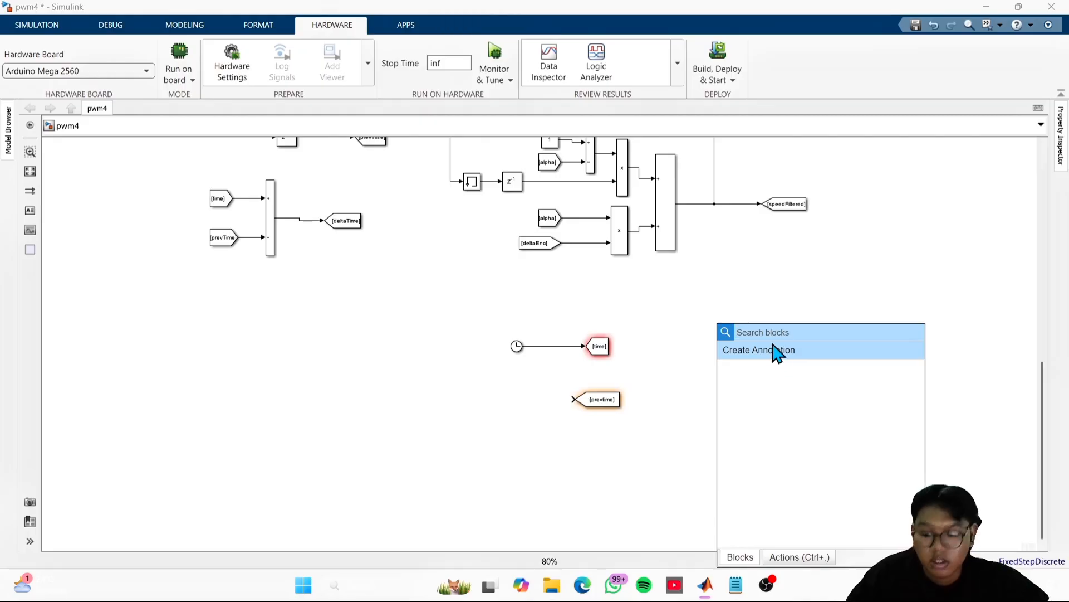
pyautogui.write('delay')
pyautogui.press('Return')
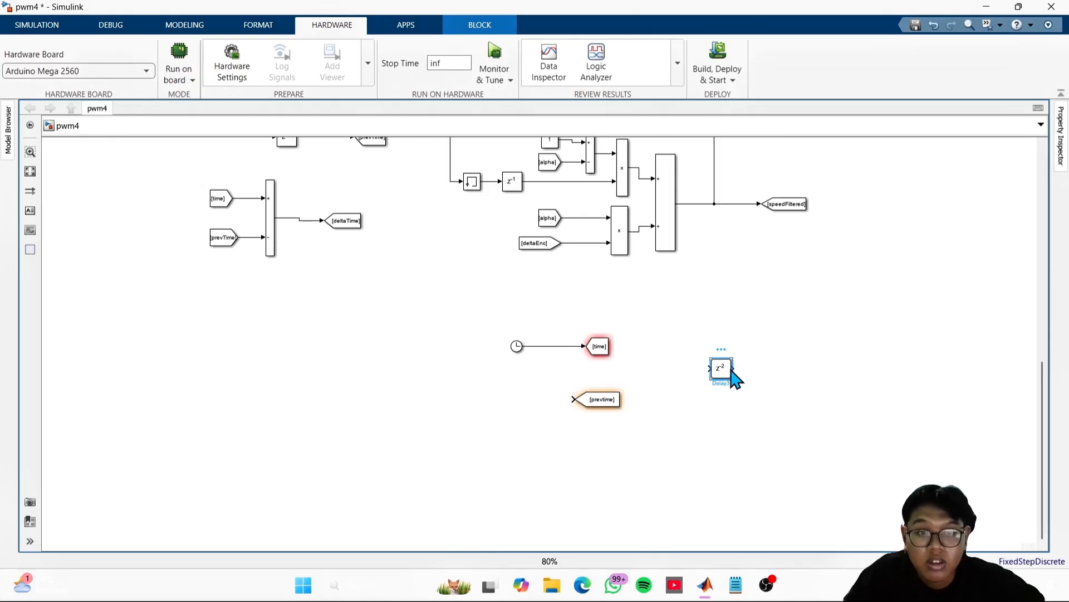
# - Set the new Delay block's delay length to 1
pyautogui.doubleClick(731, 372)
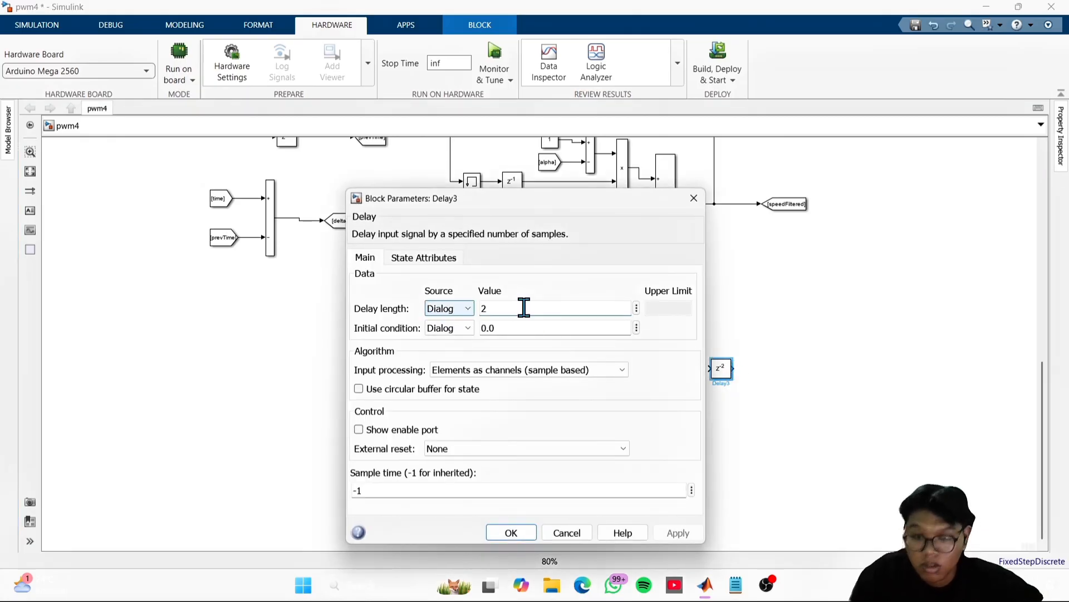
pyautogui.click(525, 308)
pyautogui.doubleClick(507, 308)
pyautogui.write('1')
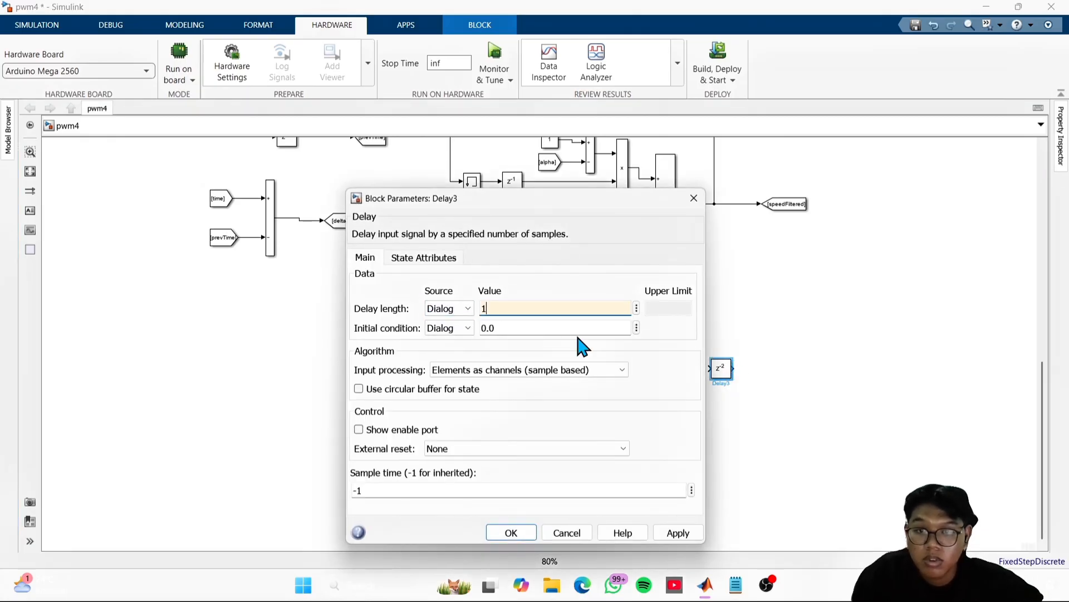
pyautogui.click(672, 535)
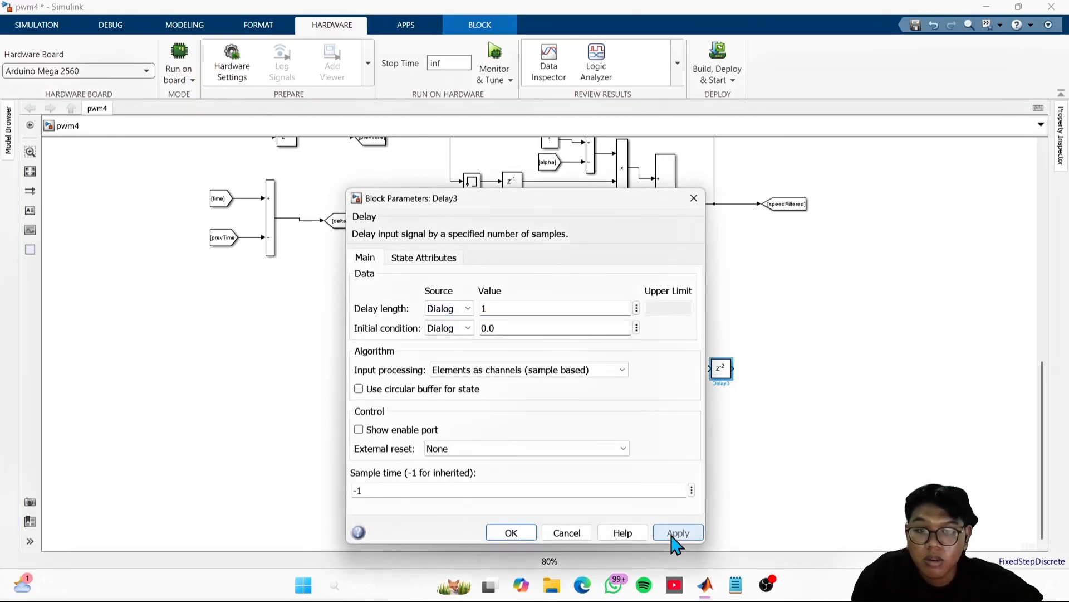
pyautogui.click(511, 533)
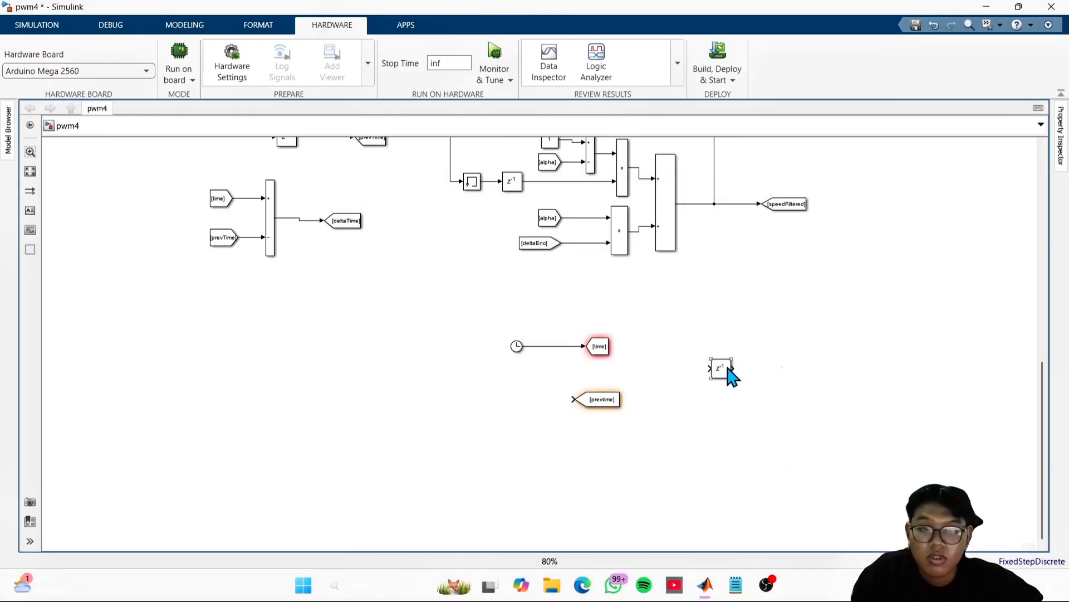
# - Place the Delay block in front of the prevtime Goto block and move the Clock farther from the time Goto block
pyautogui.moveTo(730, 374); pyautogui.dragTo(550, 412)
pyautogui.click(651, 375)
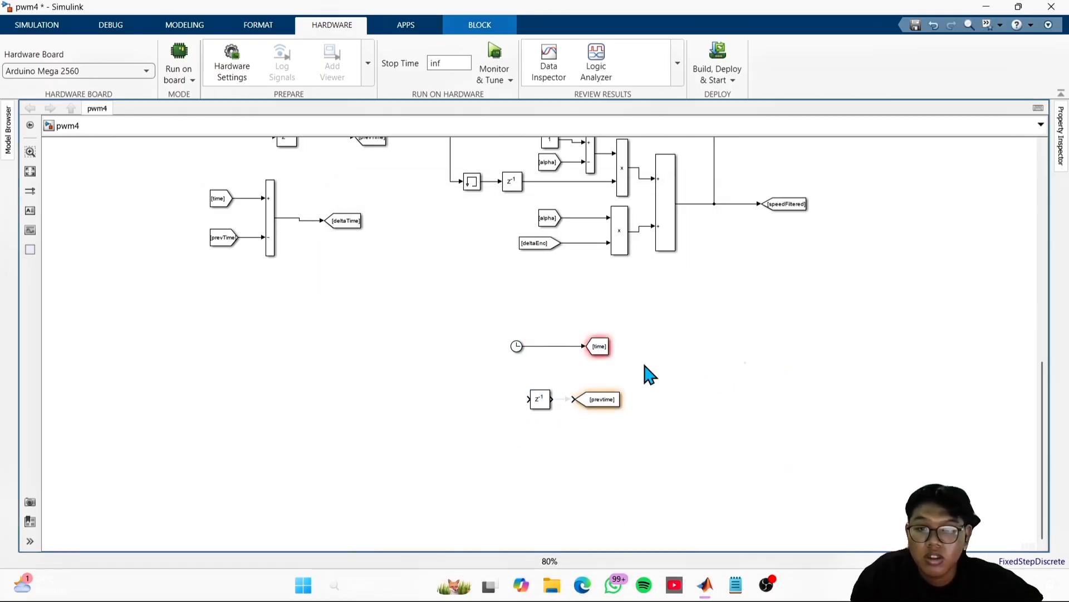
pyautogui.moveTo(515, 360); pyautogui.dragTo(474, 359)
pyautogui.click(701, 397)
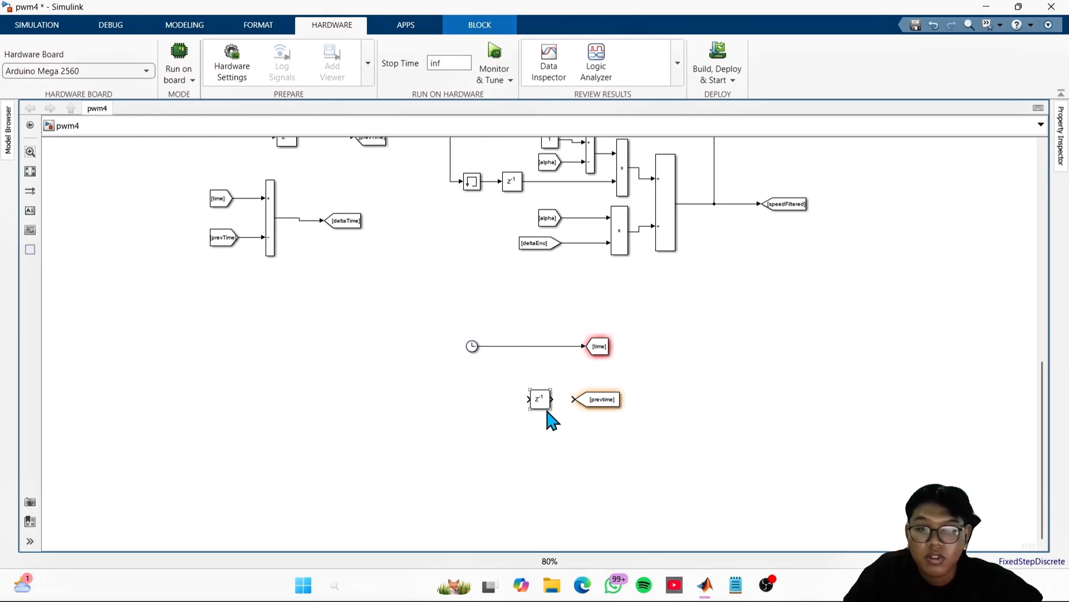
# - Connect the Delay output to the prevtime Goto block and its input to a branch of the Clock-to-time line
pyautogui.click(553, 399)
pyautogui.click(576, 398)
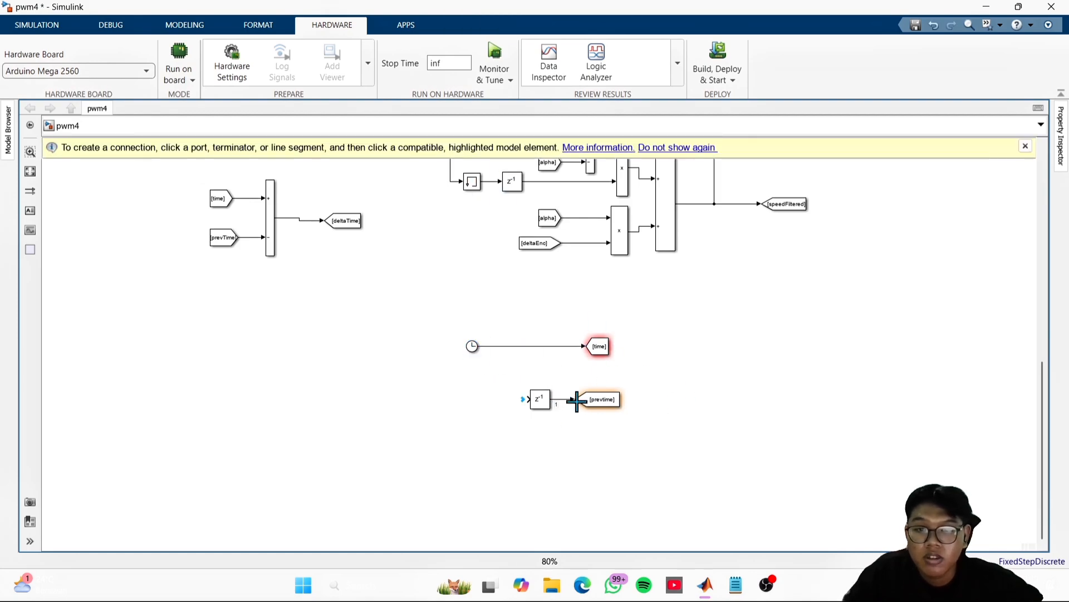
pyautogui.click(525, 398)
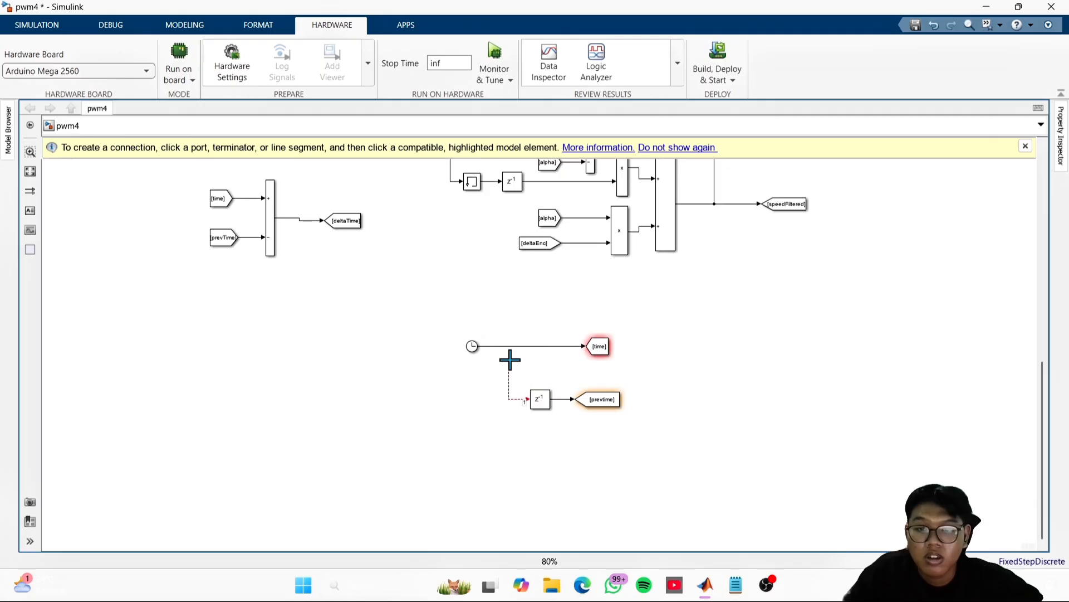
pyautogui.click(500, 347)
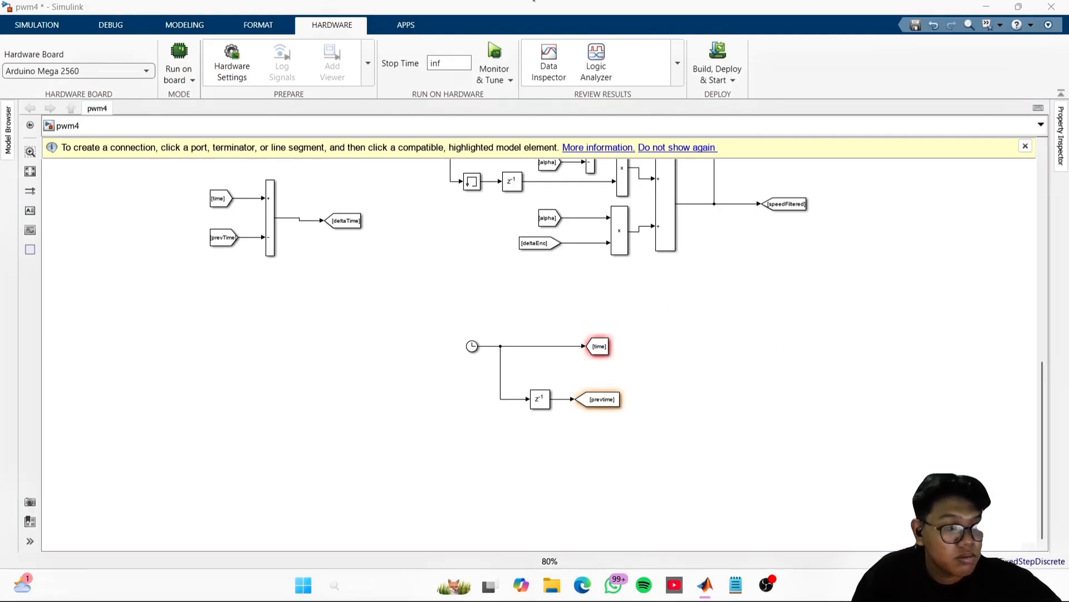
# - Create matching From blocks from the time and prevtime Goto blocks, placing them below the Clock section
pyautogui.click(607, 348)
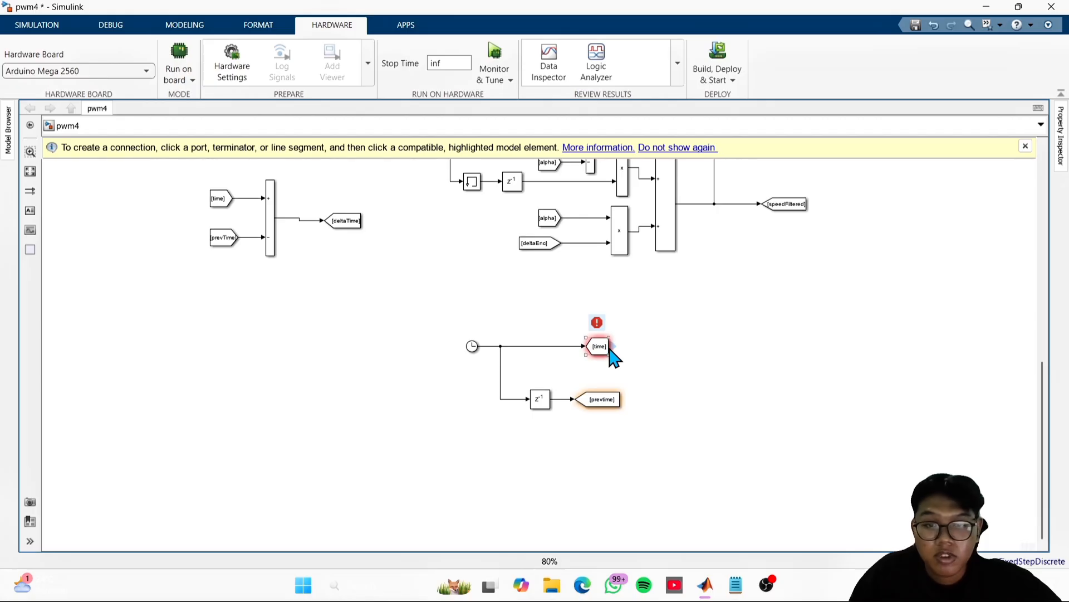
pyautogui.moveTo(614, 347); pyautogui.dragTo(490, 463)
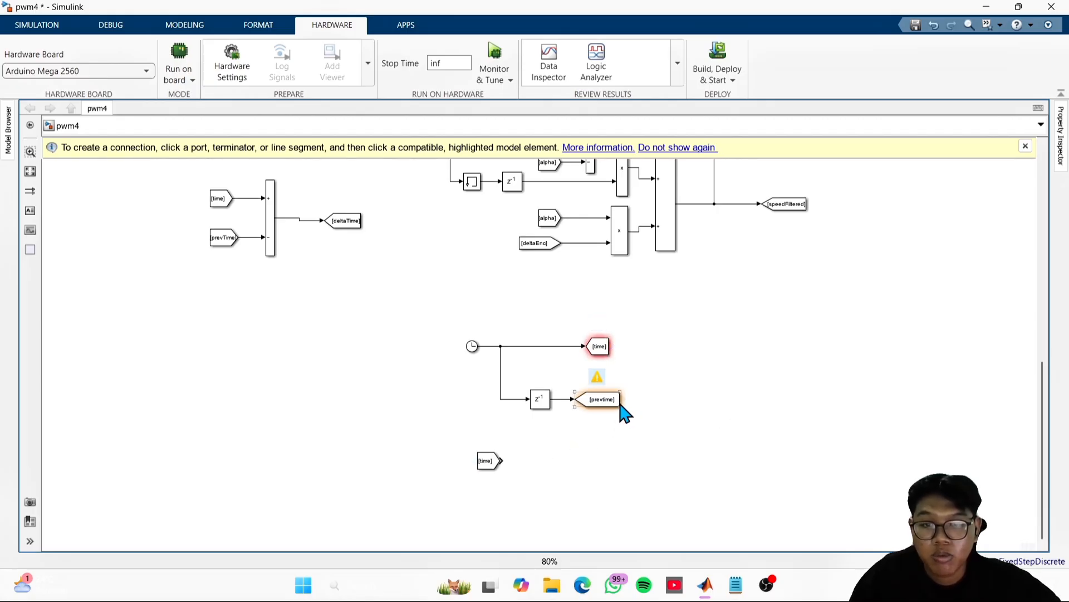
pyautogui.moveTo(622, 405); pyautogui.dragTo(486, 495)
pyautogui.scroll(-1, 543, 498)
pyautogui.scroll(3, 557, 493)
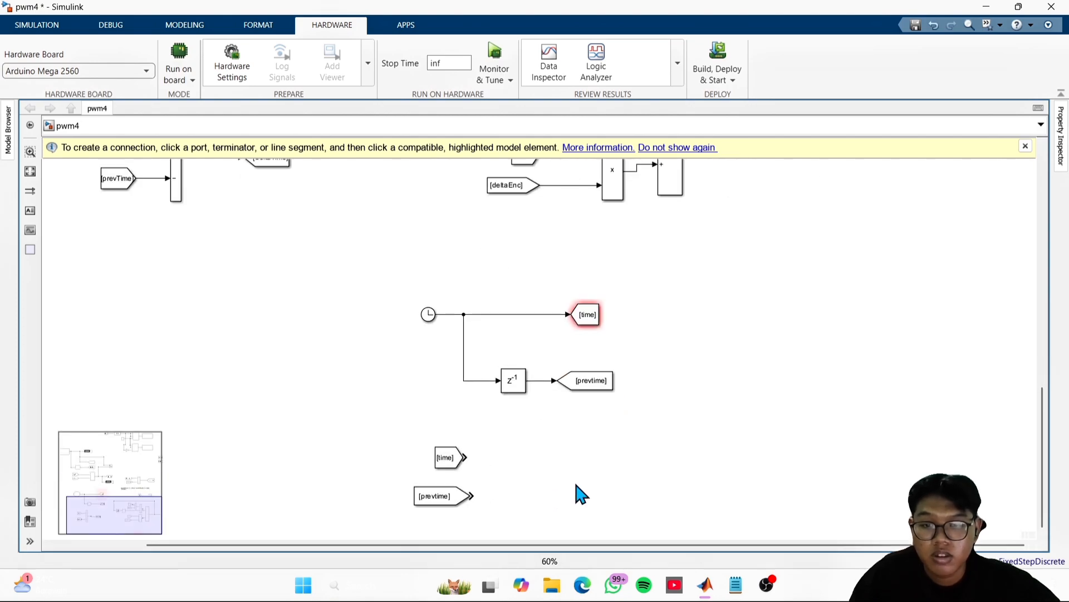
pyautogui.scroll(-4, 617, 495)
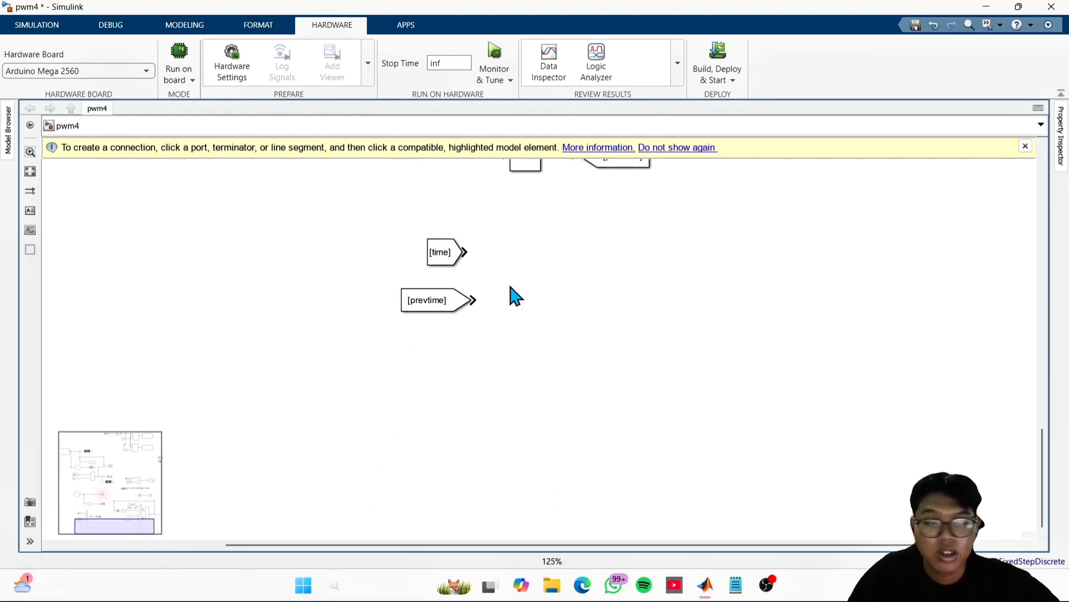
# - Space the time and prevtime From blocks farther apart vertically with their outputs aligned
pyautogui.moveTo(437, 259); pyautogui.dragTo(434, 244)
pyautogui.click(427, 308)
pyautogui.moveTo(424, 306); pyautogui.dragTo(395, 324)
# - Insert an Add block beside the time and prevtime From blocks
pyautogui.doubleClick(574, 297)
pyautogui.write('a')
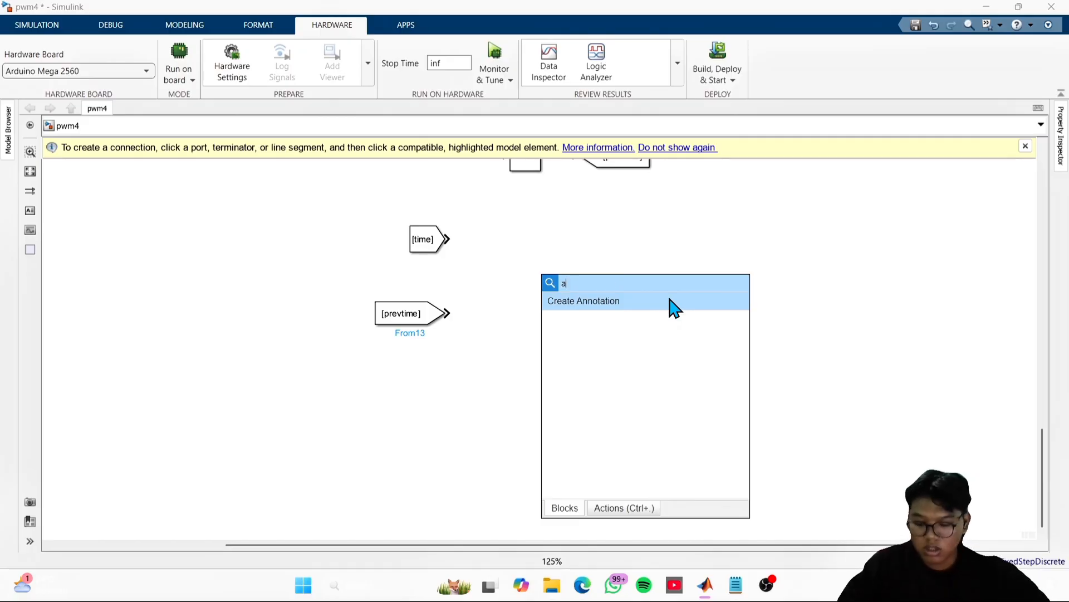
pyautogui.write('dd')
pyautogui.click(627, 305)
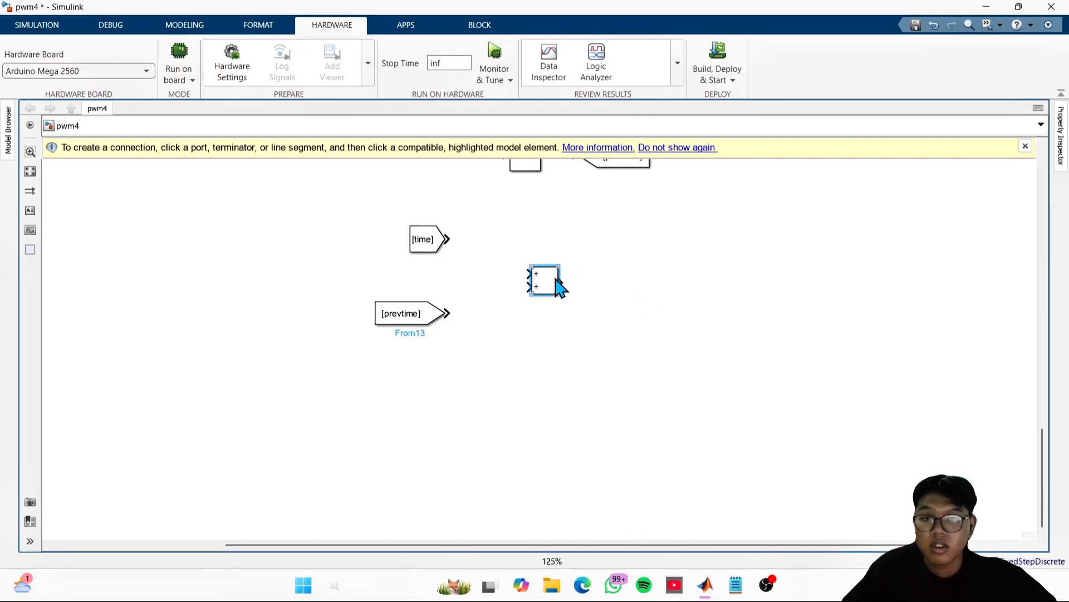
# - Move the Add block closer to the From blocks and stretch it vertically so its inputs line up with them
pyautogui.moveTo(559, 287); pyautogui.dragTo(499, 308)
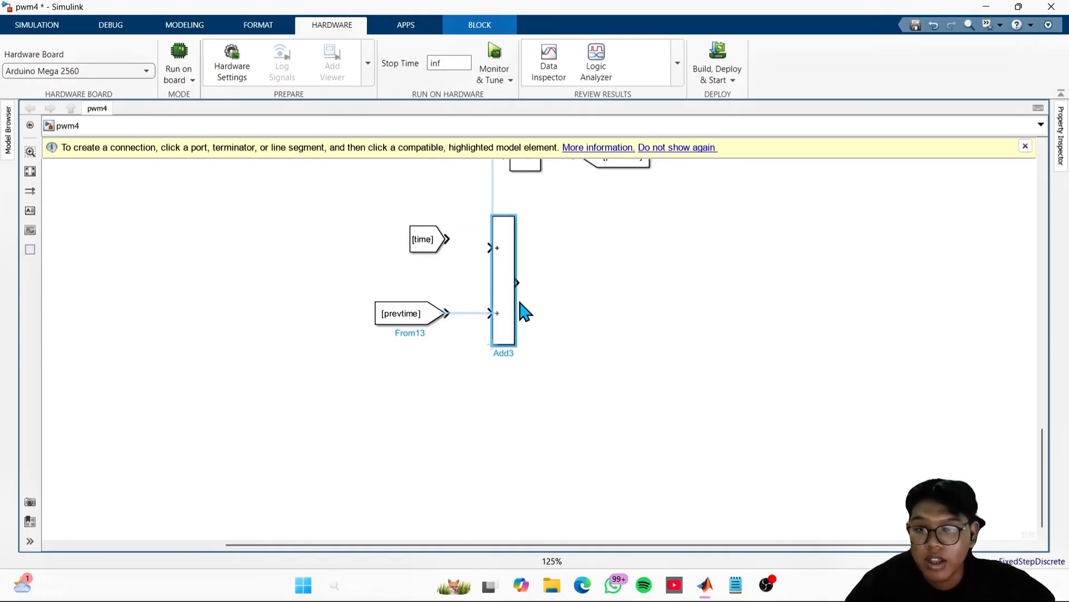
pyautogui.moveTo(490, 215); pyautogui.dragTo(492, 202)
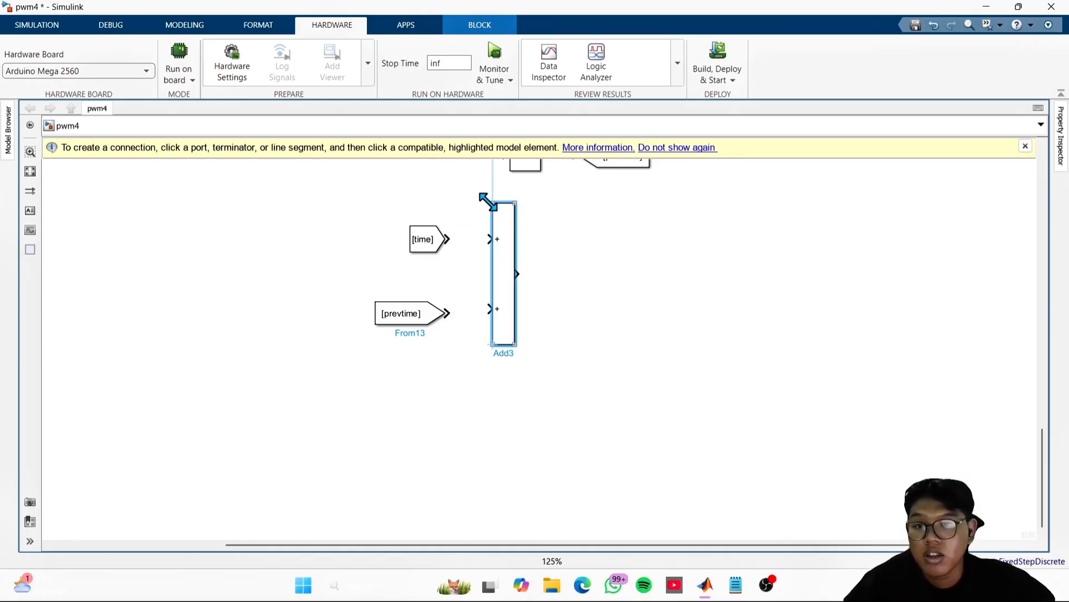
pyautogui.click(640, 268)
# - Set the Add block's list of signs to +- so the second input is subtracted
pyautogui.doubleClick(508, 288)
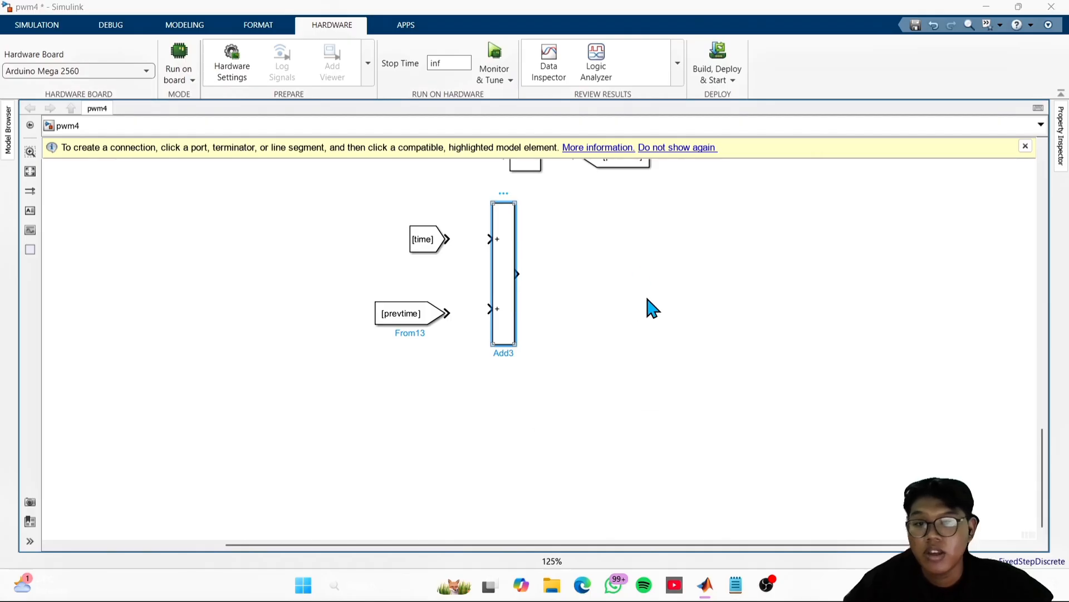
pyautogui.click(622, 290)
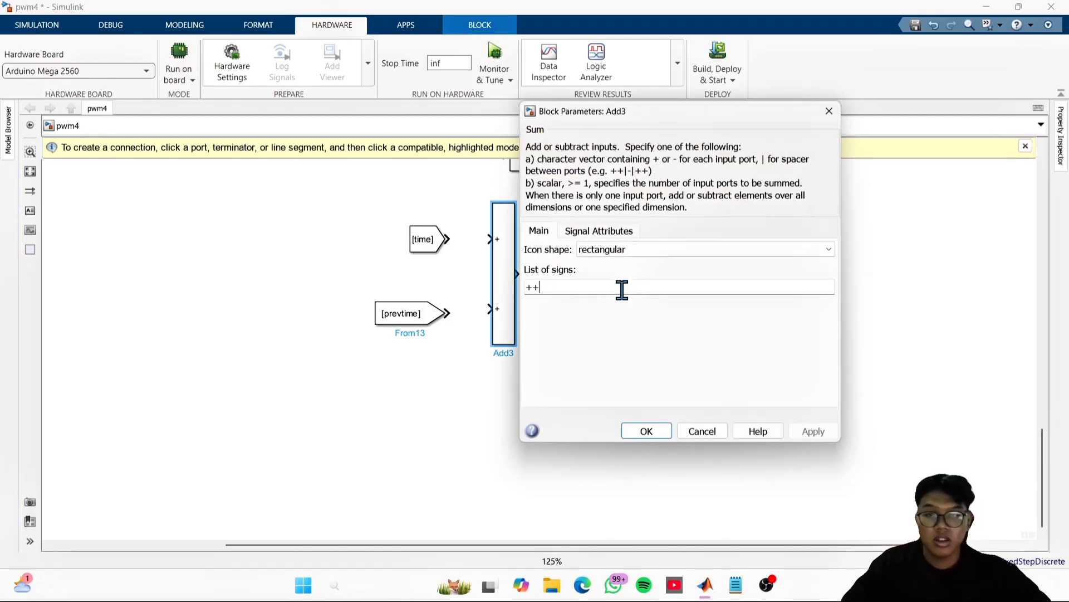
pyautogui.press('BackSpace')
pyautogui.write('-')
pyautogui.press('Return')
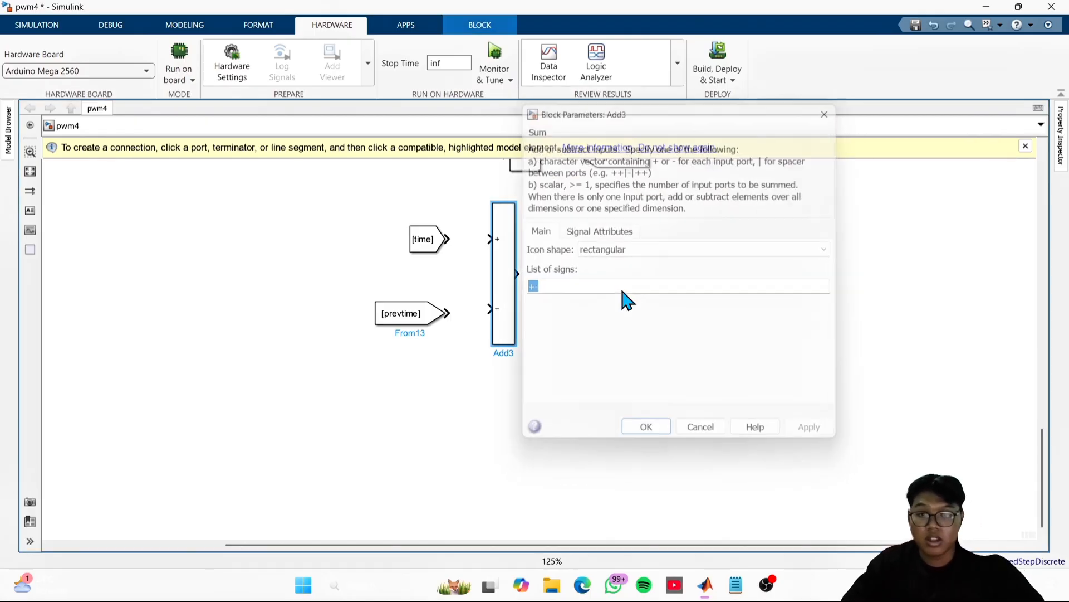
# - Connect the time From block to the plus input and the prevtime From block to the minus input
pyautogui.click(460, 232)
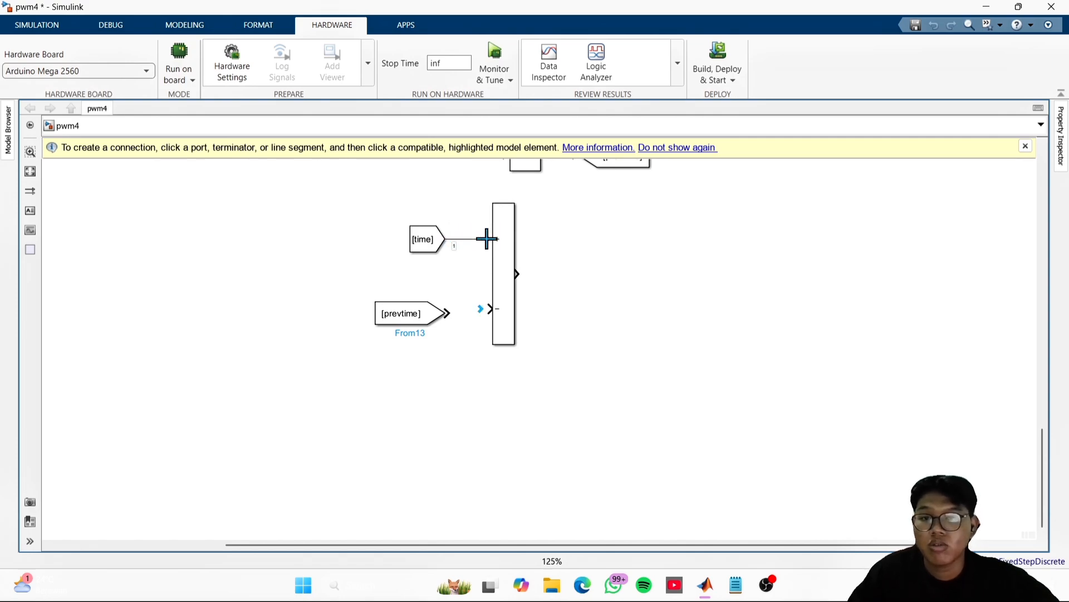
pyautogui.moveTo(487, 239); pyautogui.dragTo(488, 239)
pyautogui.moveTo(448, 311); pyautogui.dragTo(492, 320)
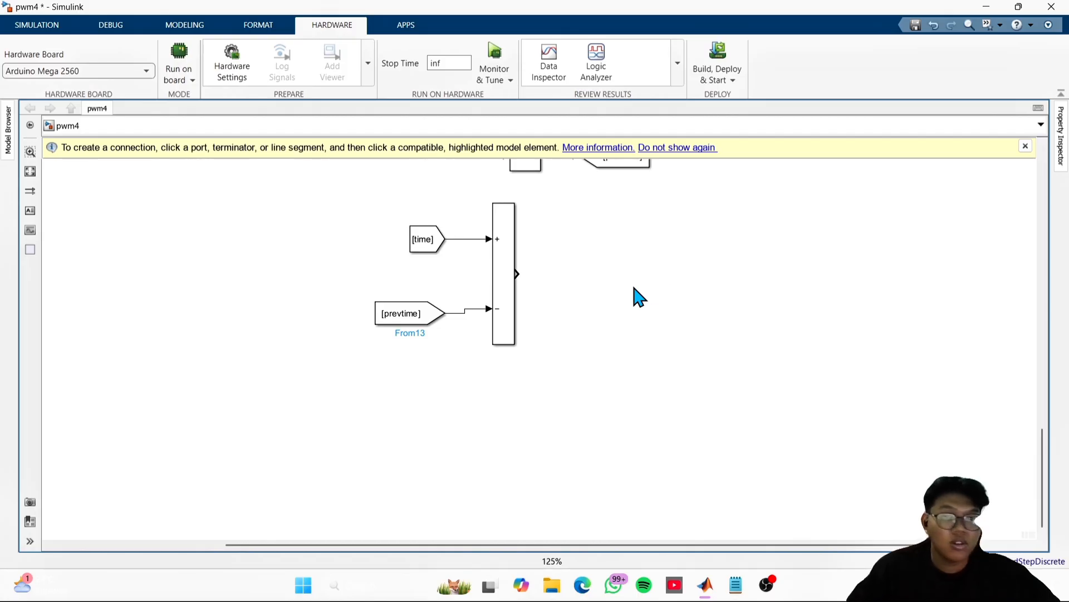
# - Insert a Goto block on the output side of the time subtraction block
pyautogui.doubleClick(649, 290)
pyautogui.write('got')
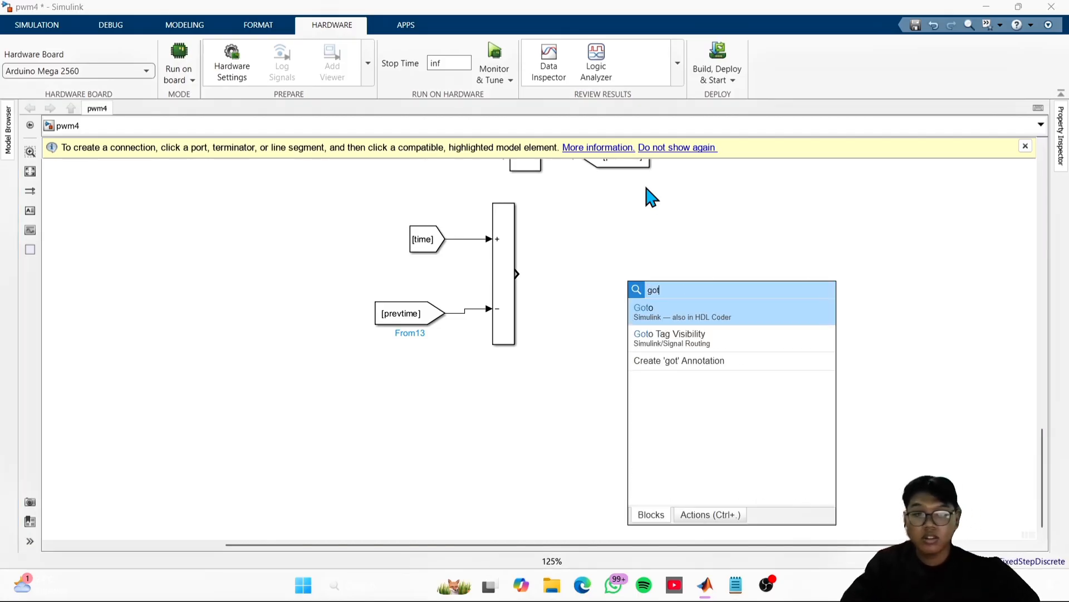
pyautogui.press('Return')
pyautogui.click(640, 287)
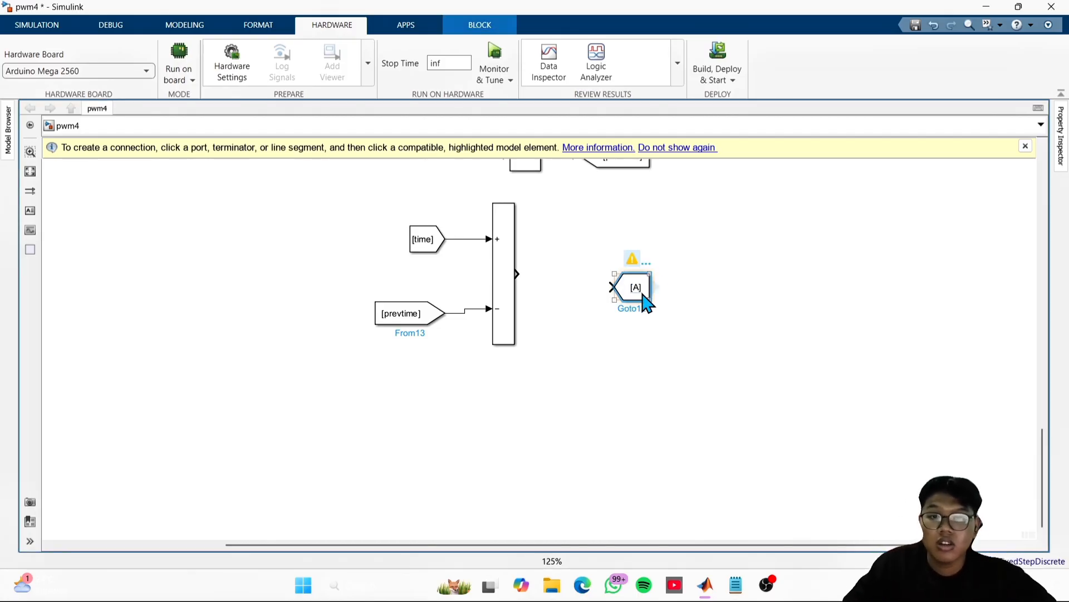
# - Set the new Goto block's tag to feltatime and widen the block to fit the full tag
pyautogui.doubleClick(640, 290)
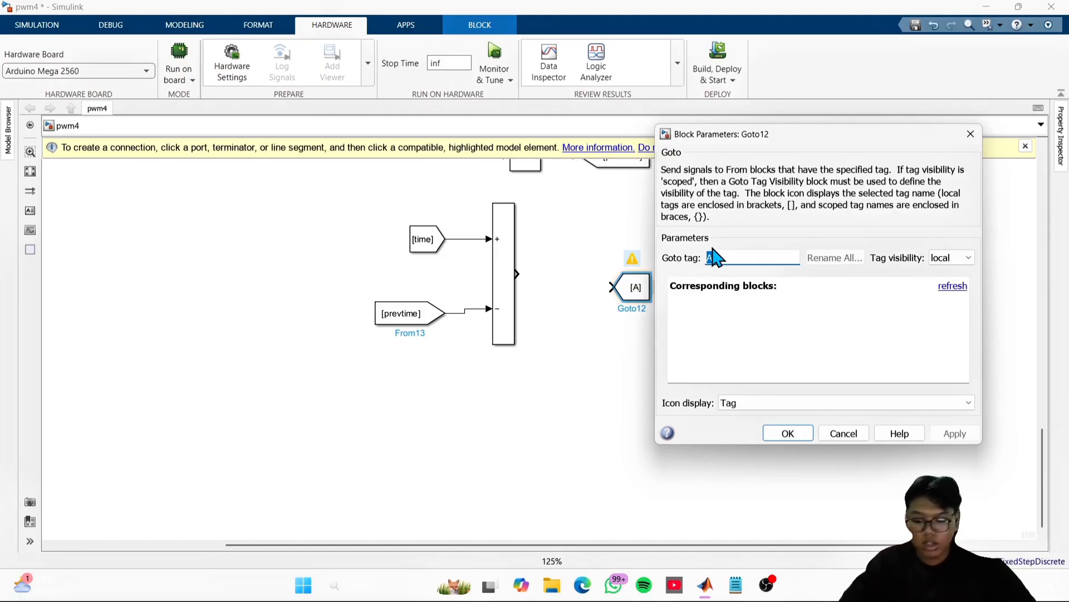
pyautogui.write('featim')
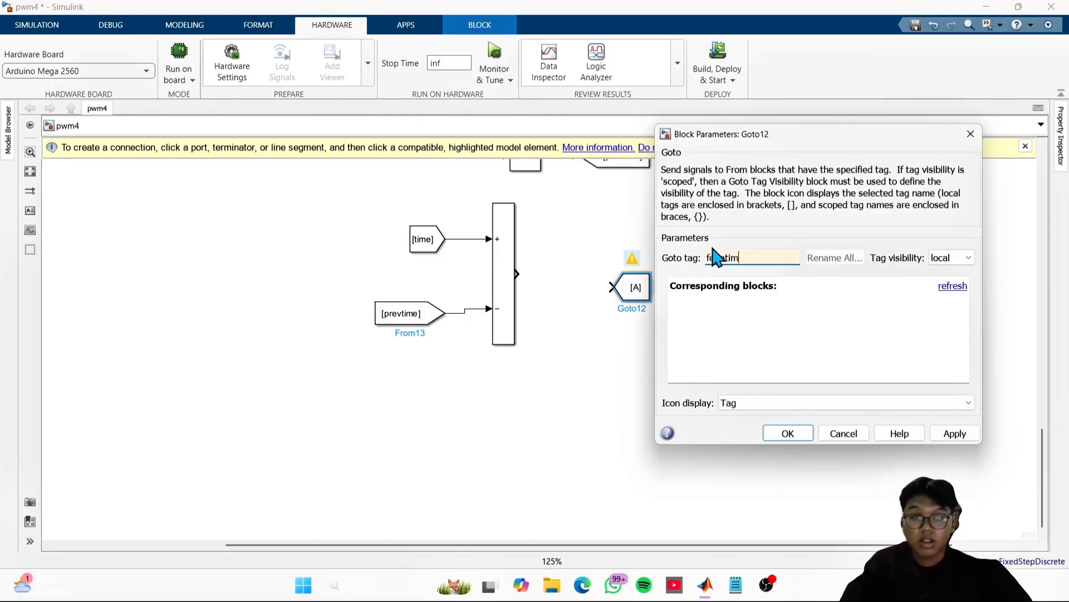
pyautogui.write('eltatime')
pyautogui.press('Return')
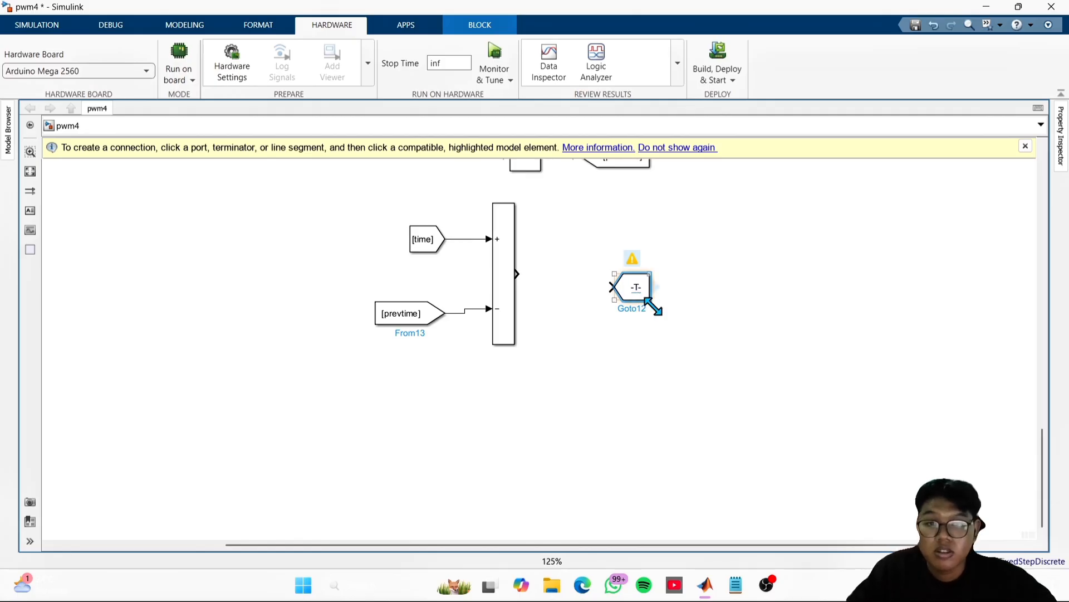
pyautogui.moveTo(652, 300); pyautogui.dragTo(686, 303)
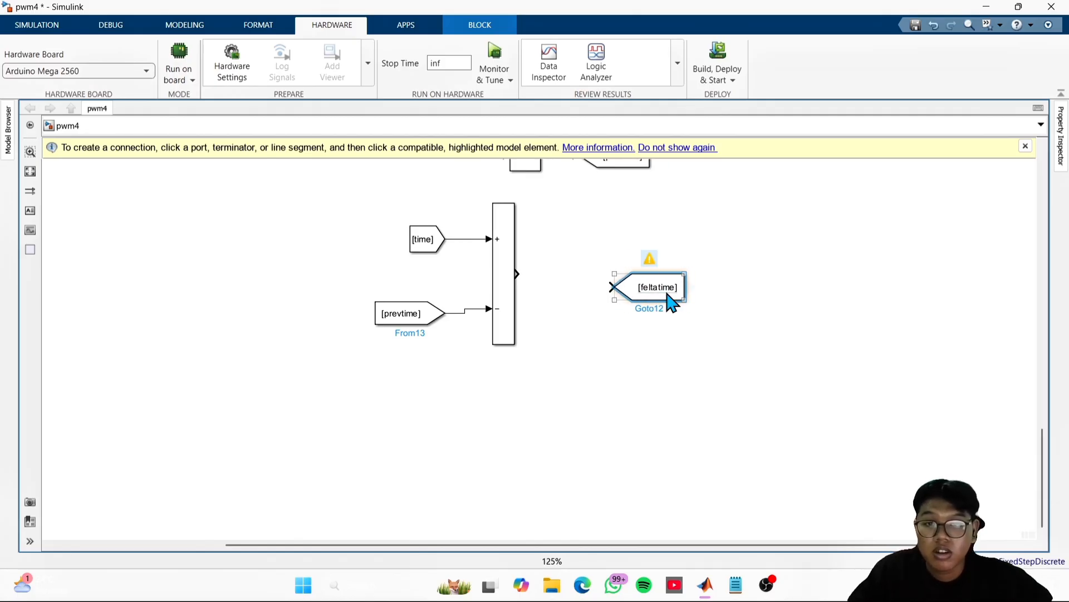
# - Correct the feltatime Goto block's tag to deltatime
pyautogui.doubleClick(668, 295)
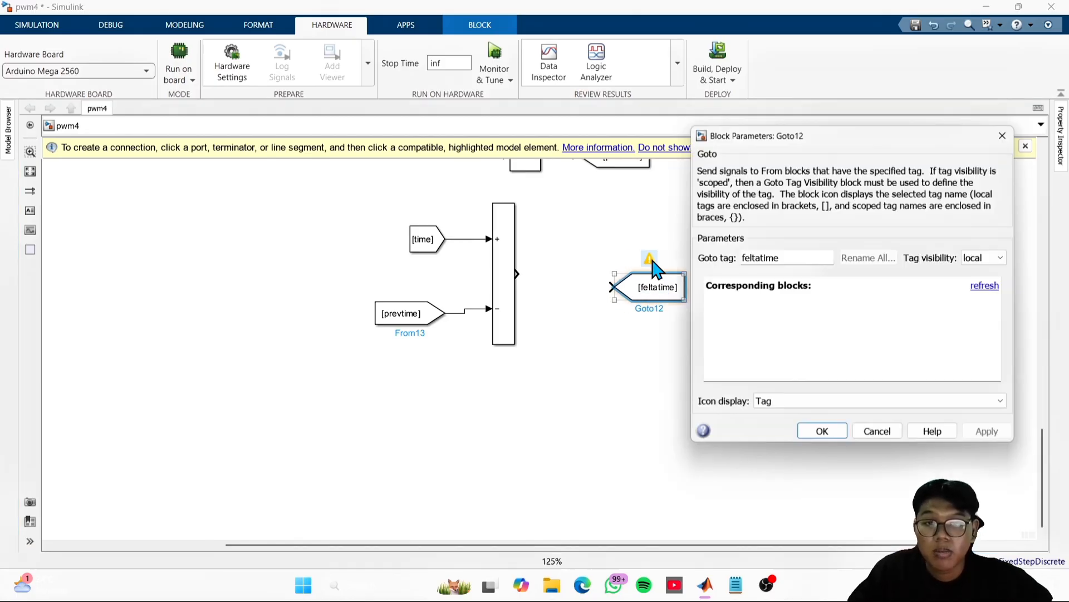
pyautogui.doubleClick(745, 258)
pyautogui.click(753, 261)
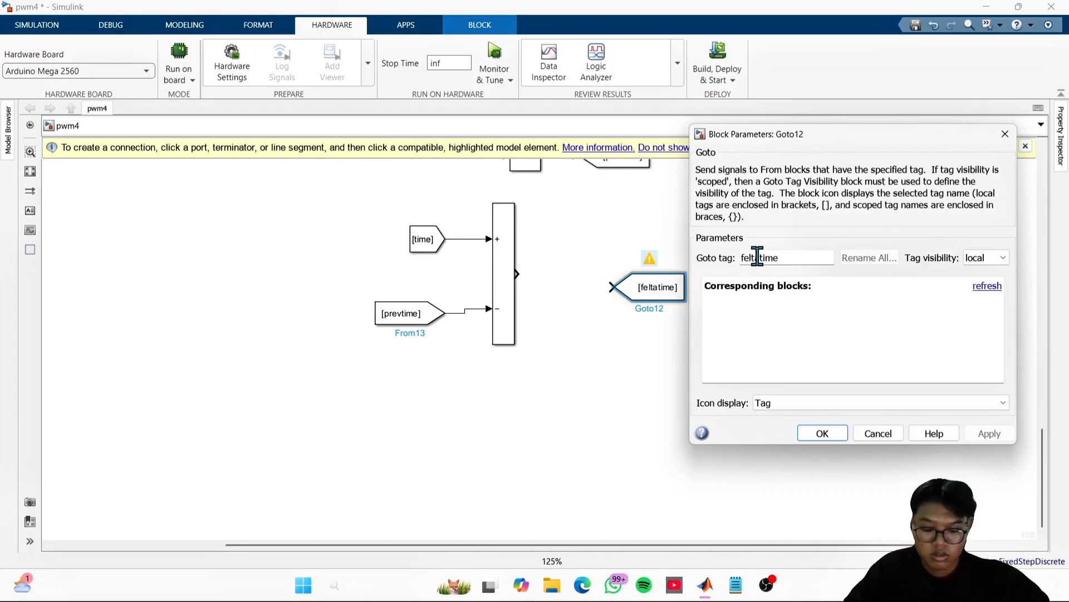
pyautogui.press('BackSpace')
pyautogui.write('d')
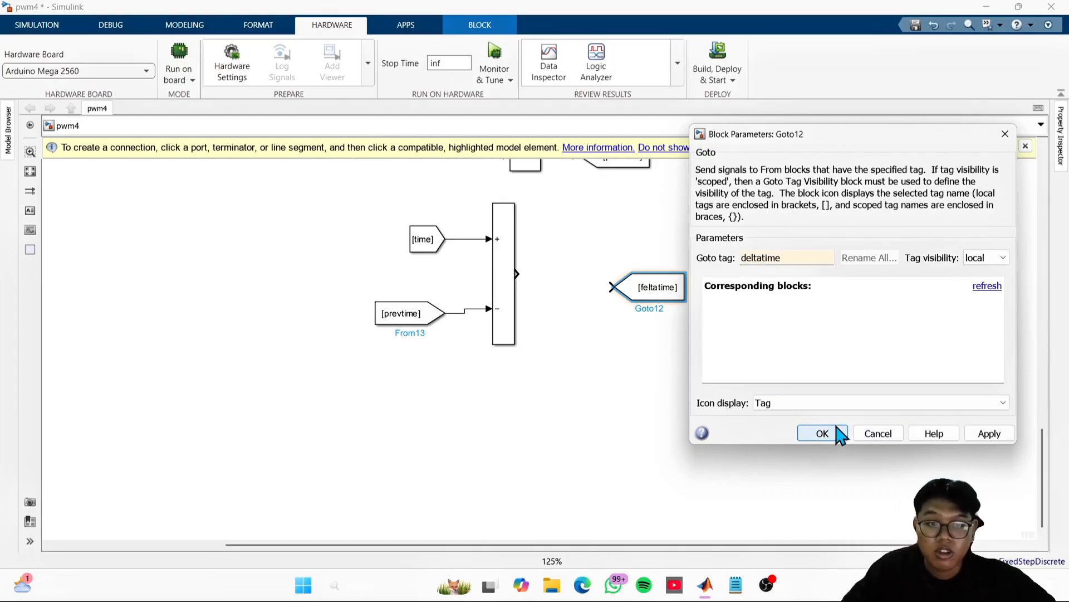
pyautogui.click(823, 434)
# - Align the deltatime Goto block with the time subtraction block's output and connect the two
pyautogui.click(543, 283)
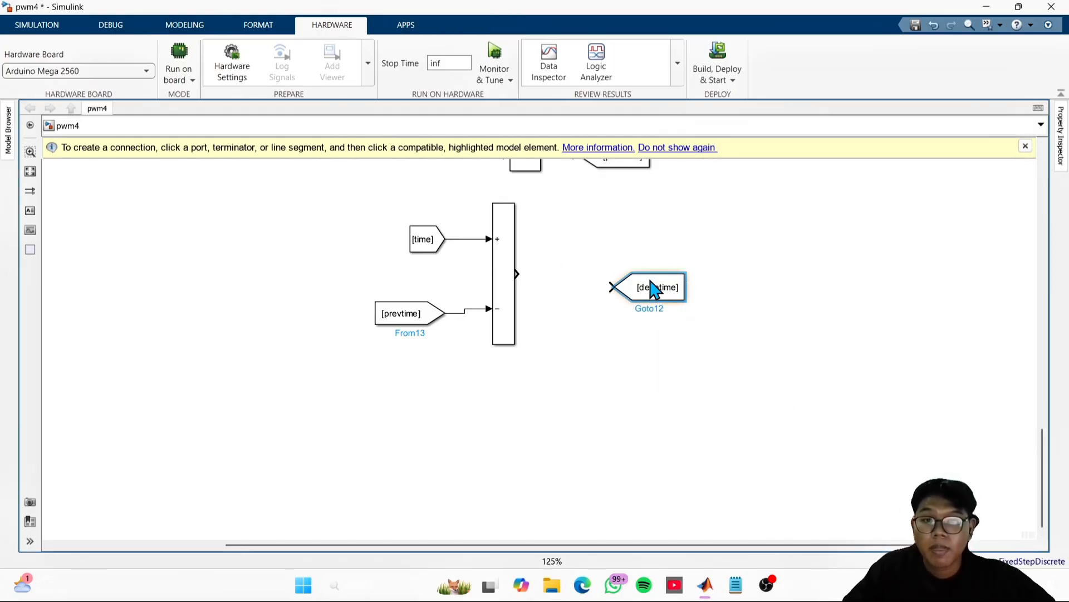
pyautogui.moveTo(650, 280); pyautogui.dragTo(650, 287)
pyautogui.click(606, 277)
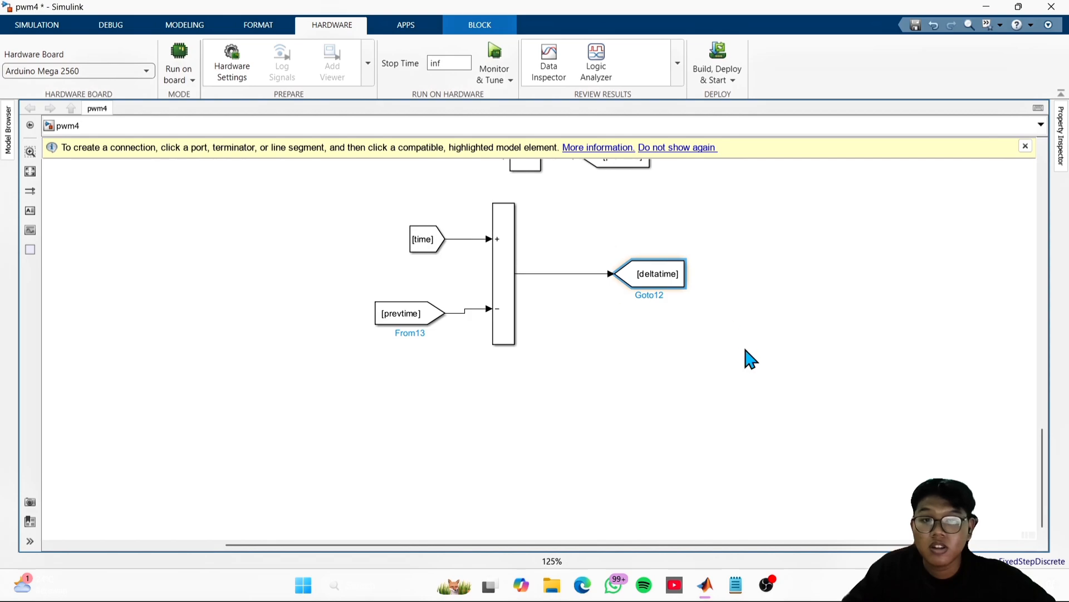
pyautogui.click(745, 349)
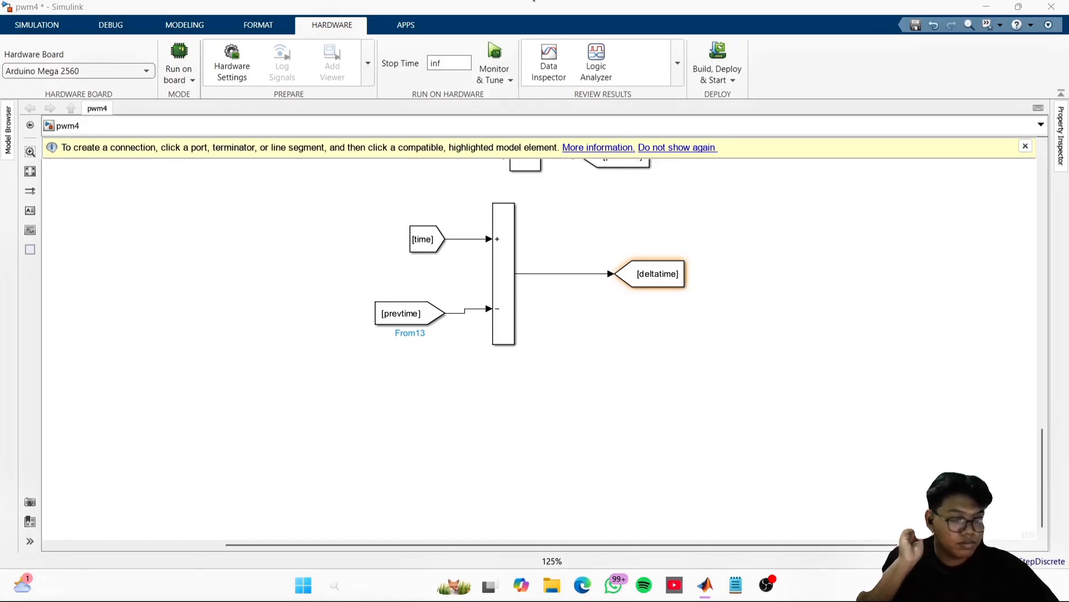
pyautogui.click(541, 365)
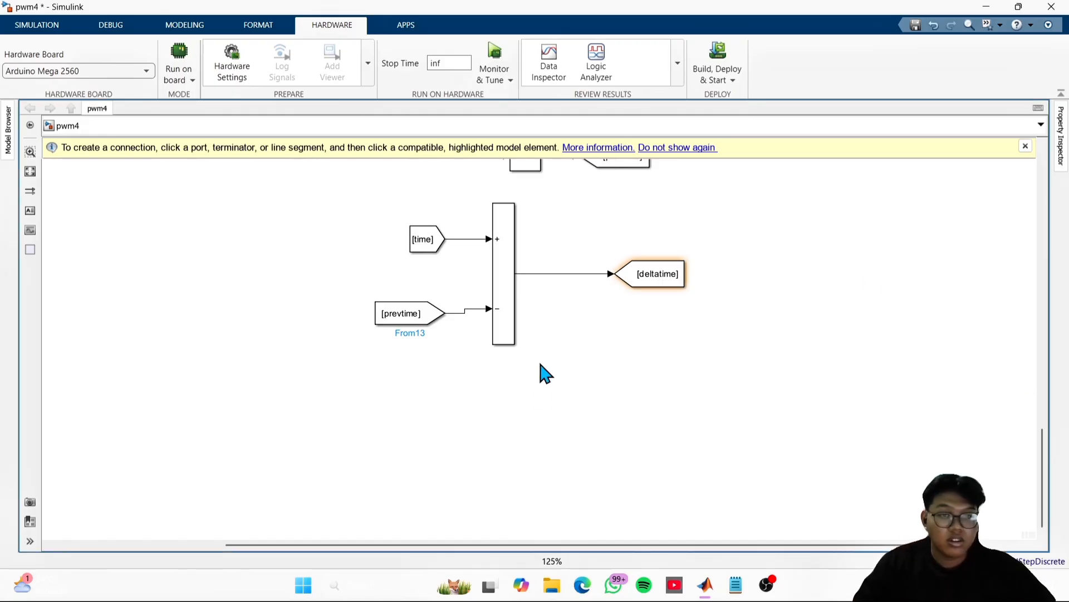
pyautogui.doubleClick(592, 380)
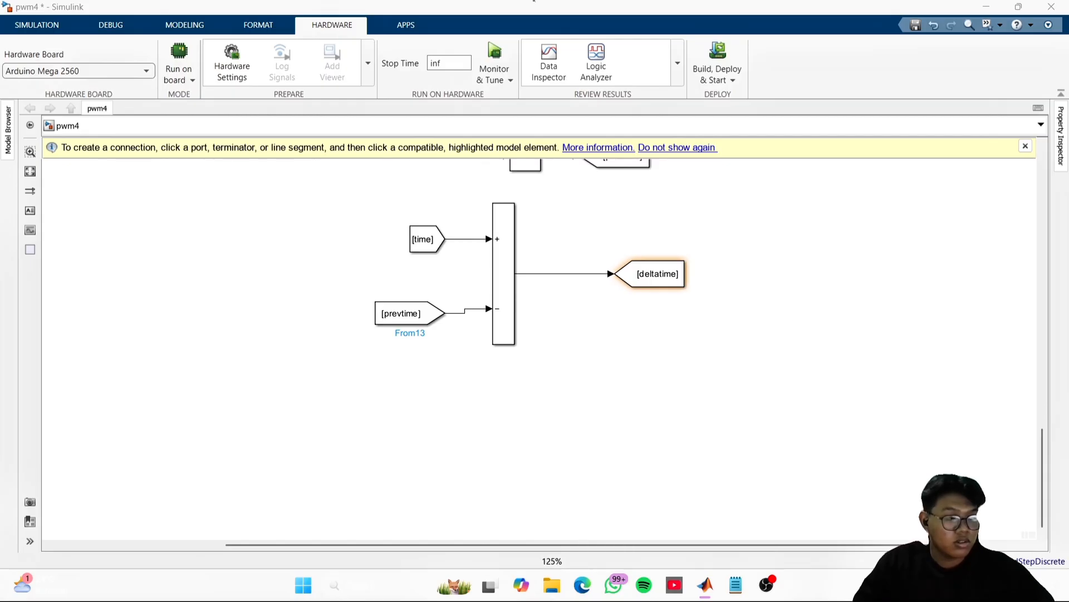
pyautogui.doubleClick(545, 403)
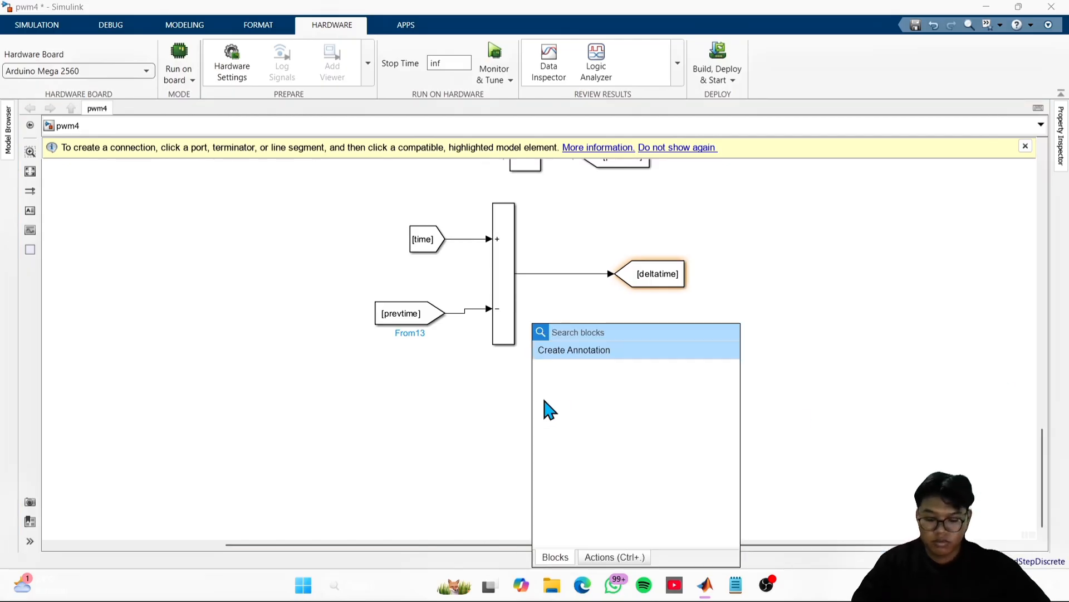
pyautogui.write('goto')
pyautogui.press('Return')
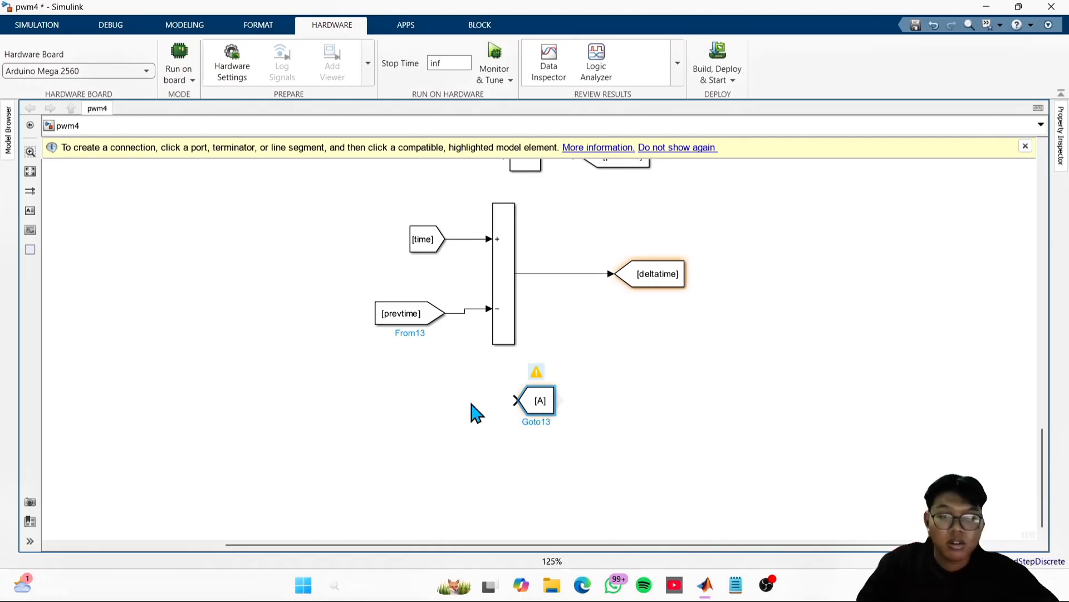
pyautogui.moveTo(553, 415); pyautogui.dragTo(632, 404)
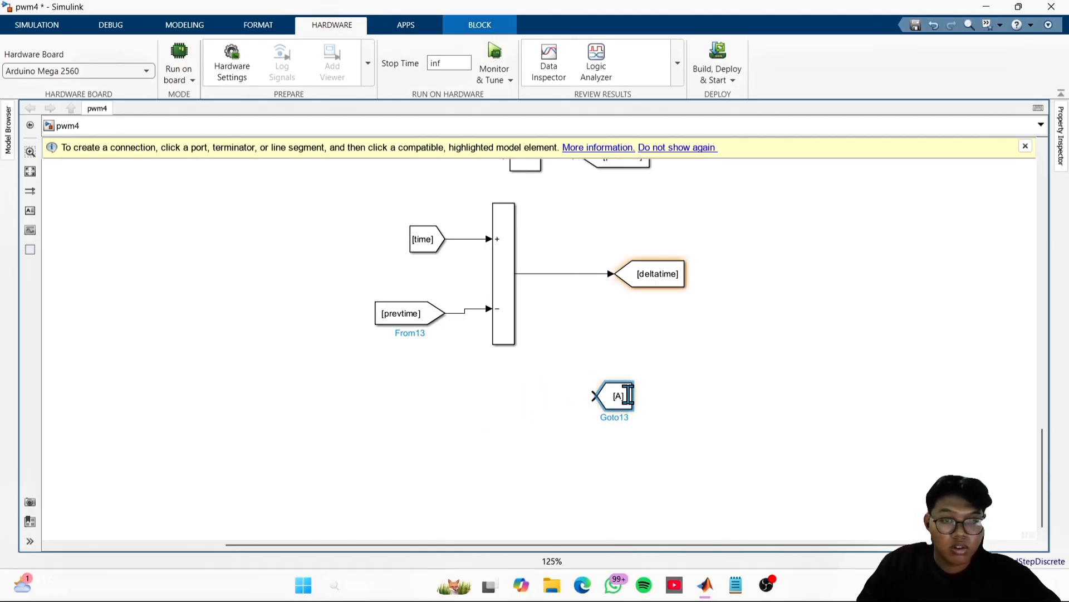
pyautogui.doubleClick(632, 404)
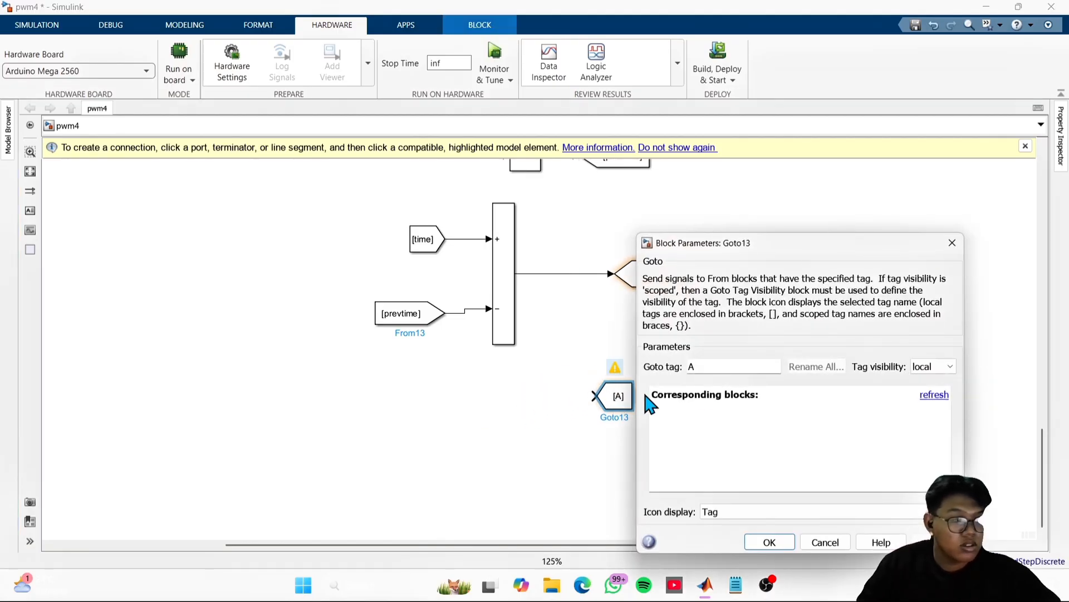
pyautogui.click(953, 243)
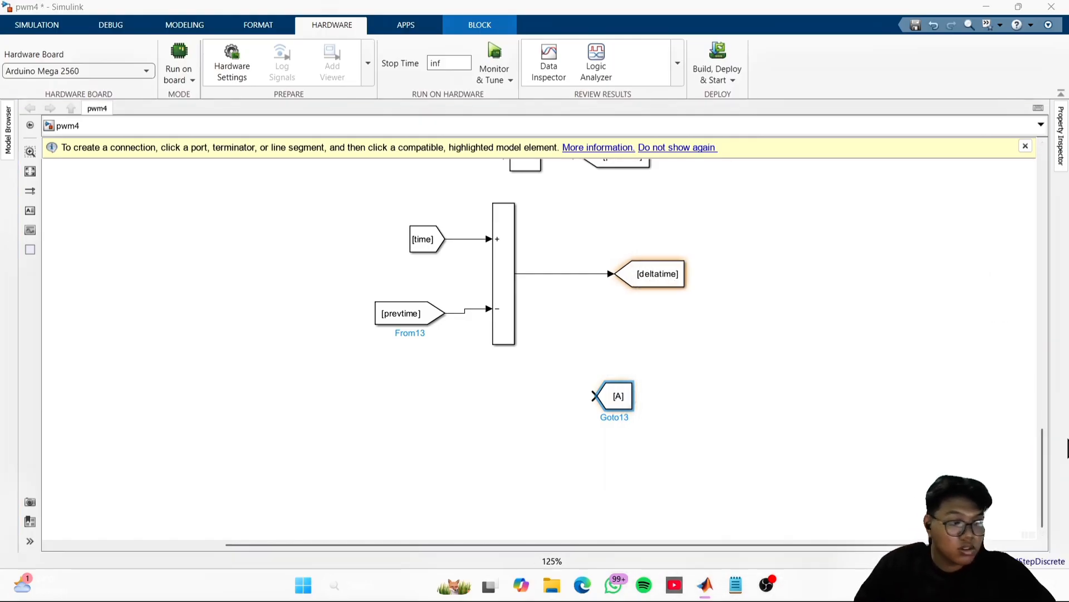
pyautogui.click(761, 386)
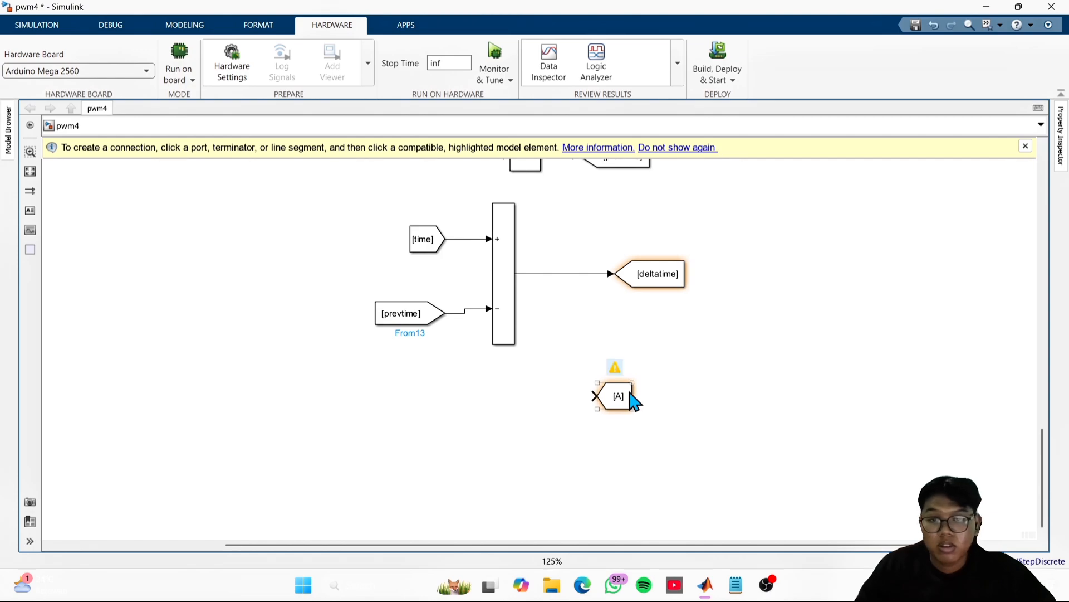
pyautogui.click(629, 399)
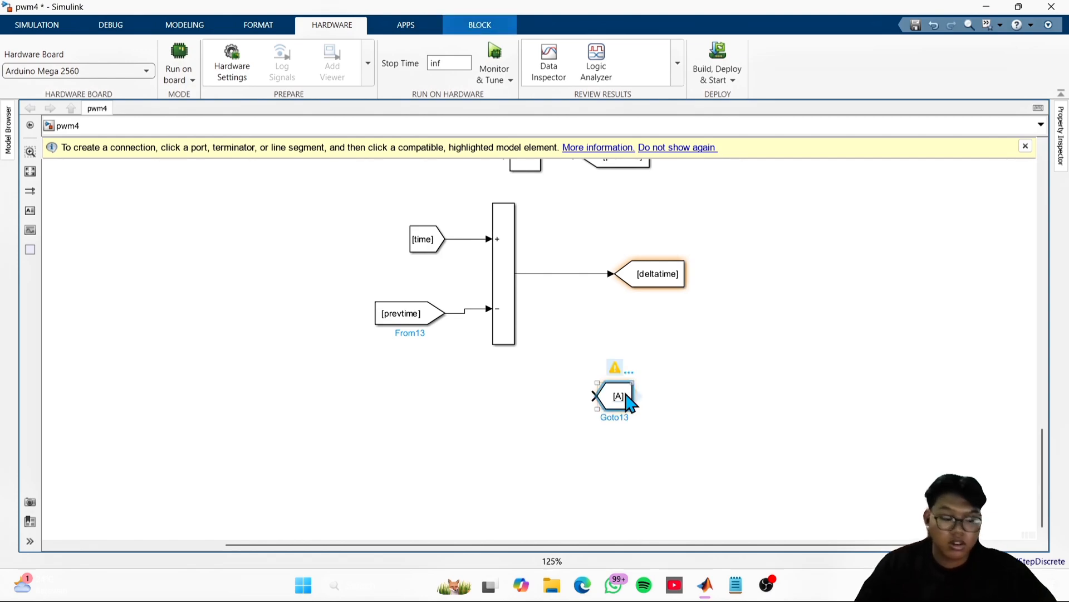
pyautogui.press('Delete')
# - Create a matching From block from the existing speedFiltered Goto block and place it beside the new deltatime Goto block
pyautogui.scroll(2, 626, 396)
pyautogui.scroll(-3, 626, 395)
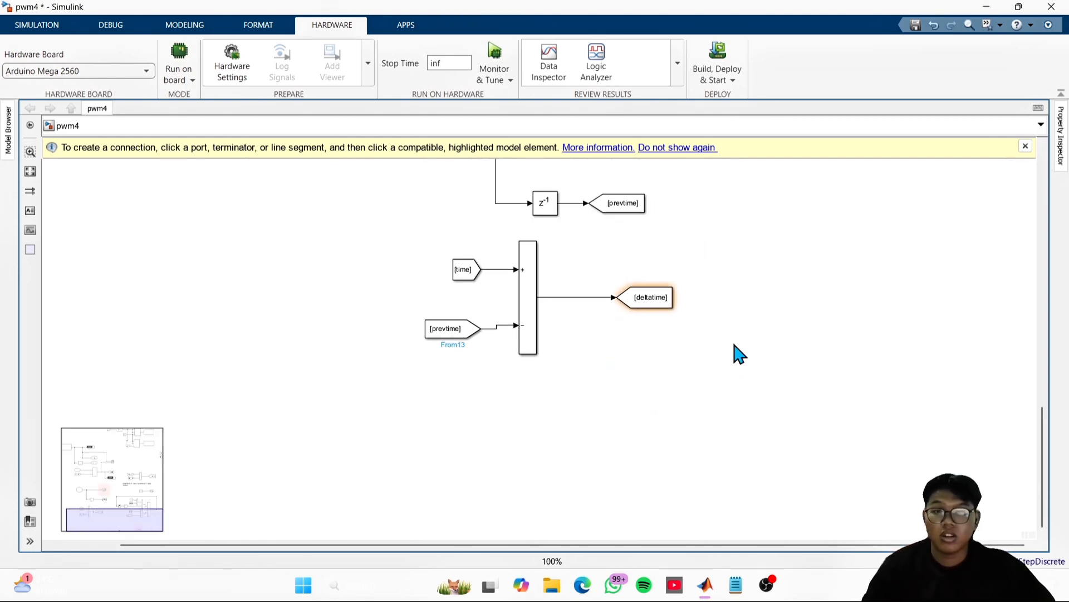
pyautogui.moveTo(764, 264); pyautogui.dragTo(615, 486)
pyautogui.scroll(1, 675, 458)
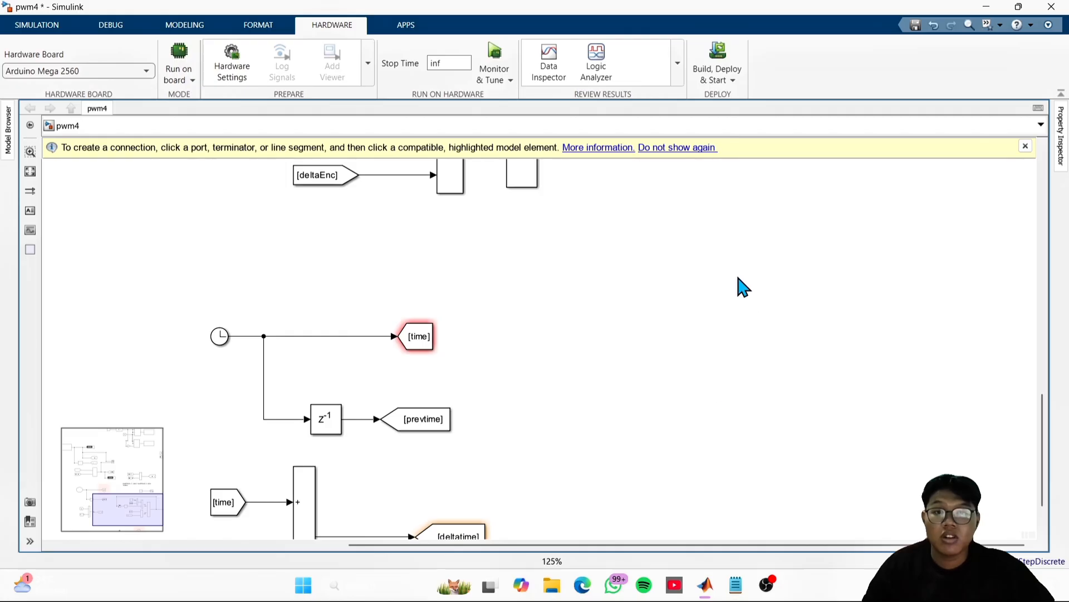
pyautogui.scroll(-2, 738, 277)
pyautogui.moveTo(738, 277); pyautogui.dragTo(721, 327)
pyautogui.click(727, 227)
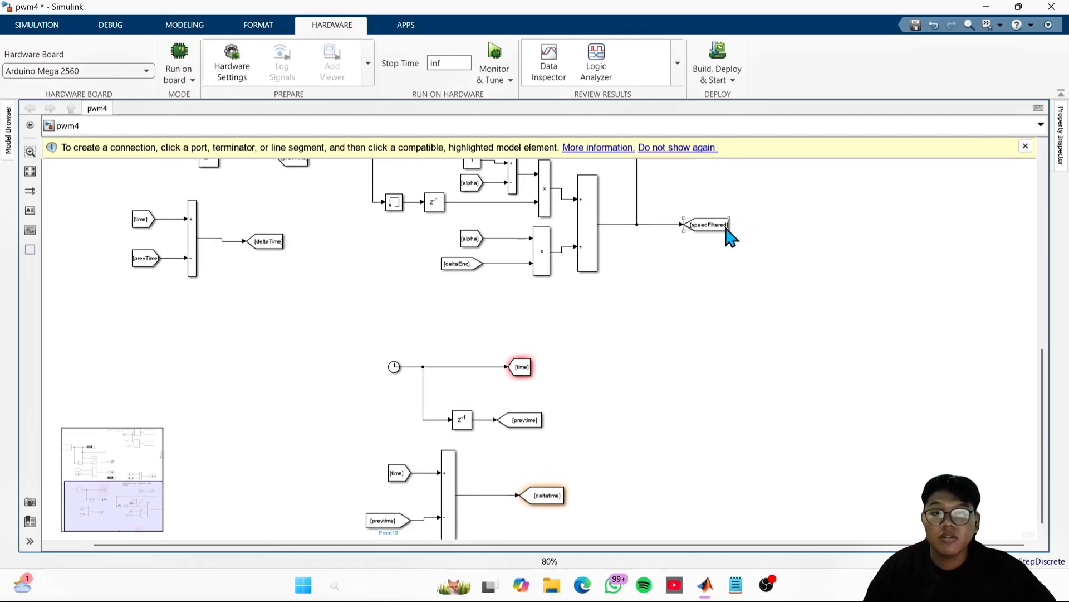
pyautogui.moveTo(727, 225); pyautogui.dragTo(635, 484)
pyautogui.scroll(2, 663, 466)
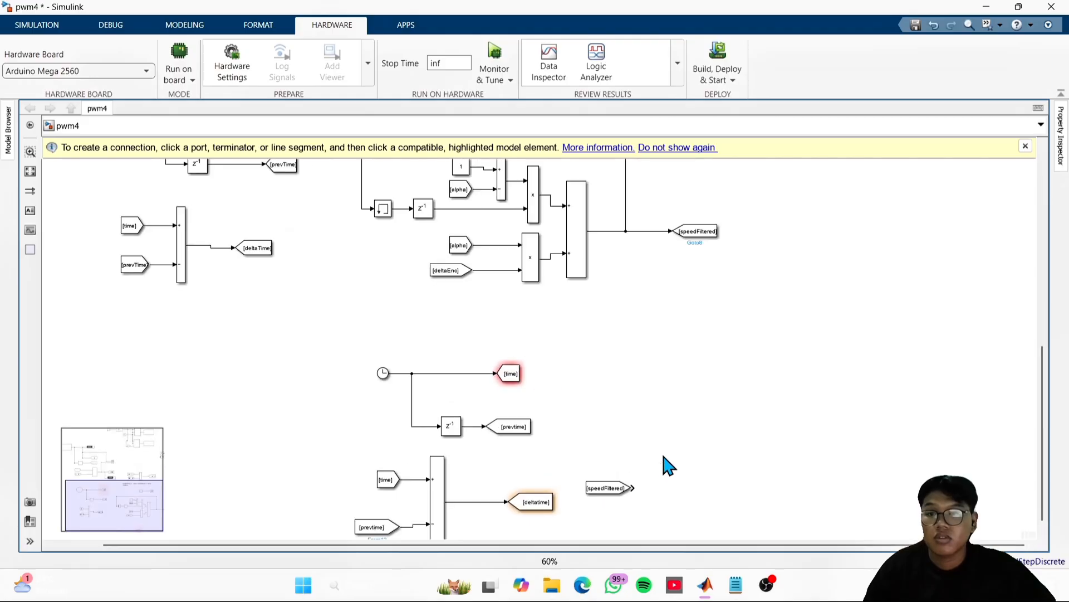
# - Move the new speedFiltered From block into the empty area below the prevtime From block
pyautogui.moveTo(654, 341); pyautogui.dragTo(773, 567)
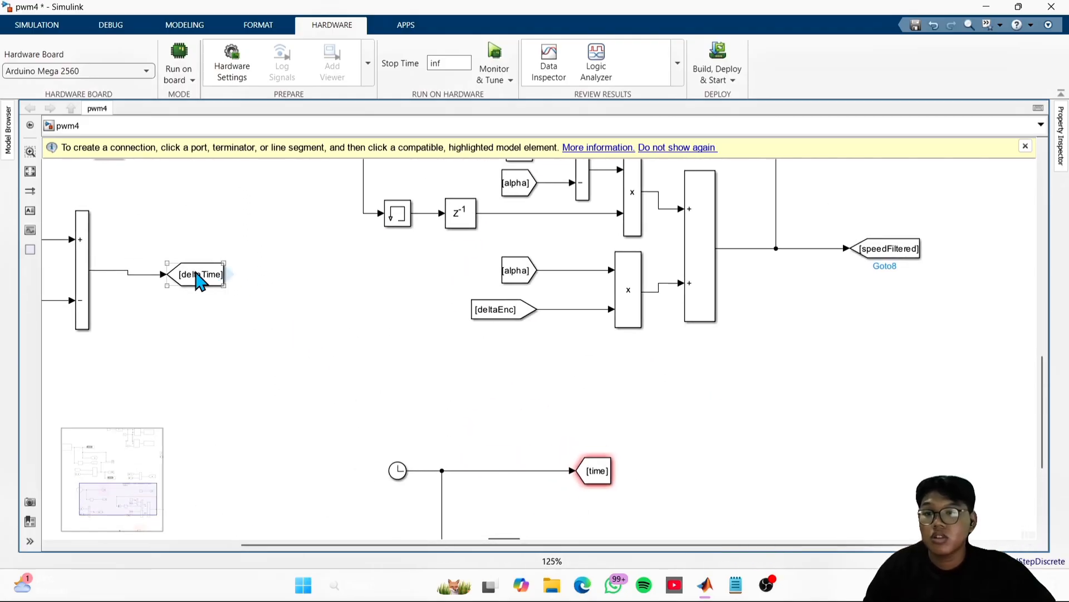
pyautogui.moveTo(782, 462); pyautogui.dragTo(628, 39)
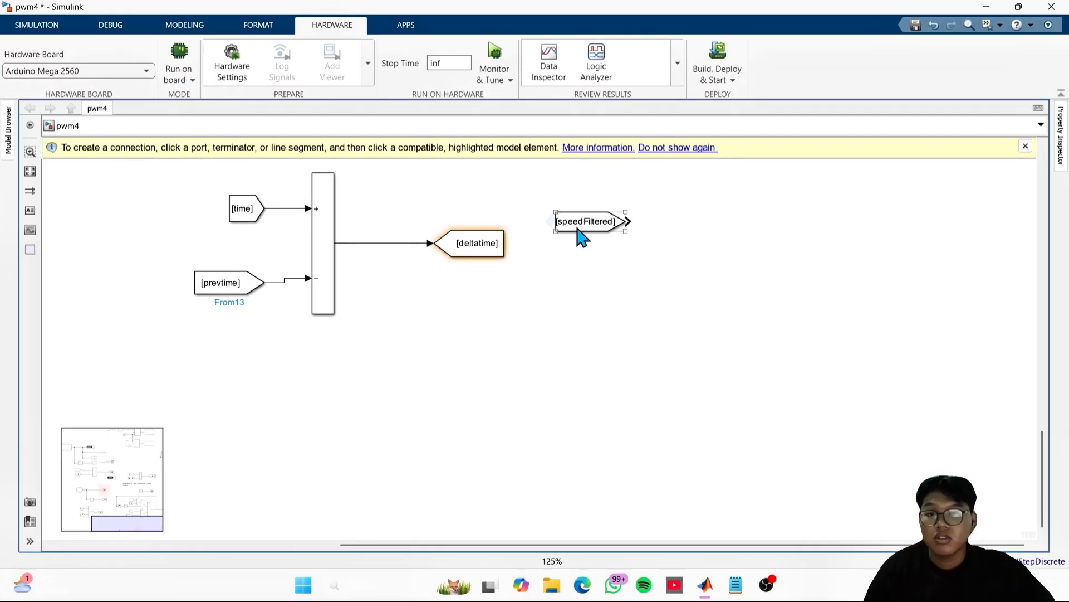
pyautogui.moveTo(577, 232); pyautogui.dragTo(181, 435)
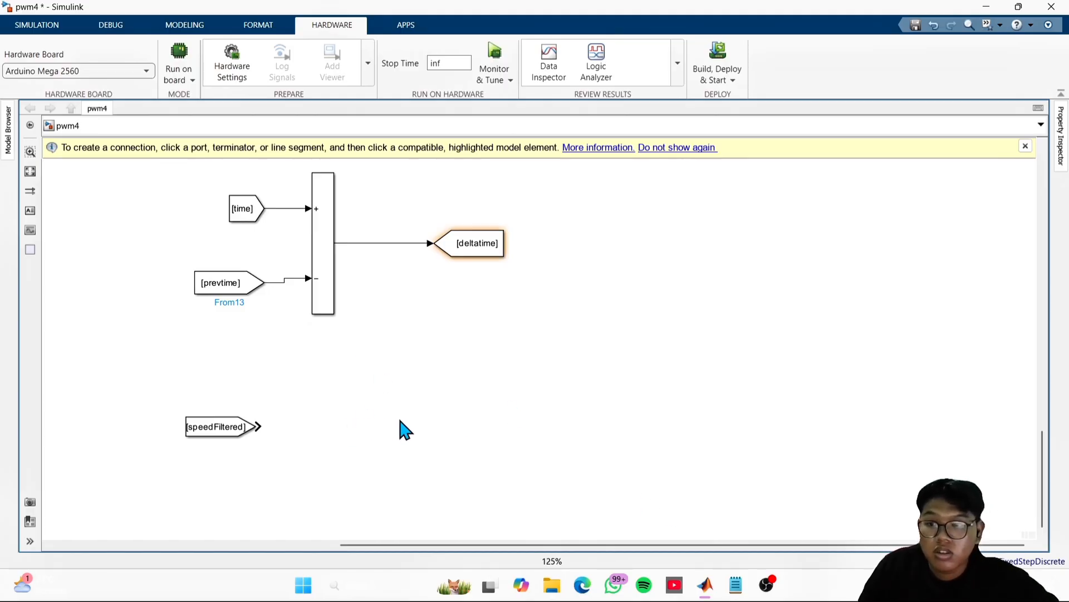
pyautogui.doubleClick(417, 419)
pyautogui.write('goto')
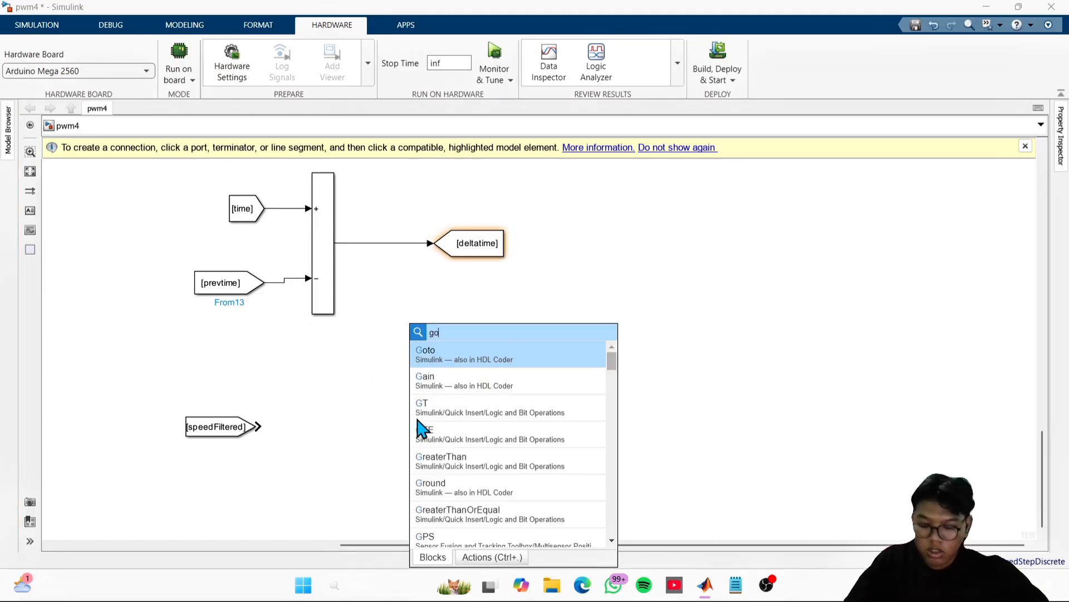
pyautogui.press('Return')
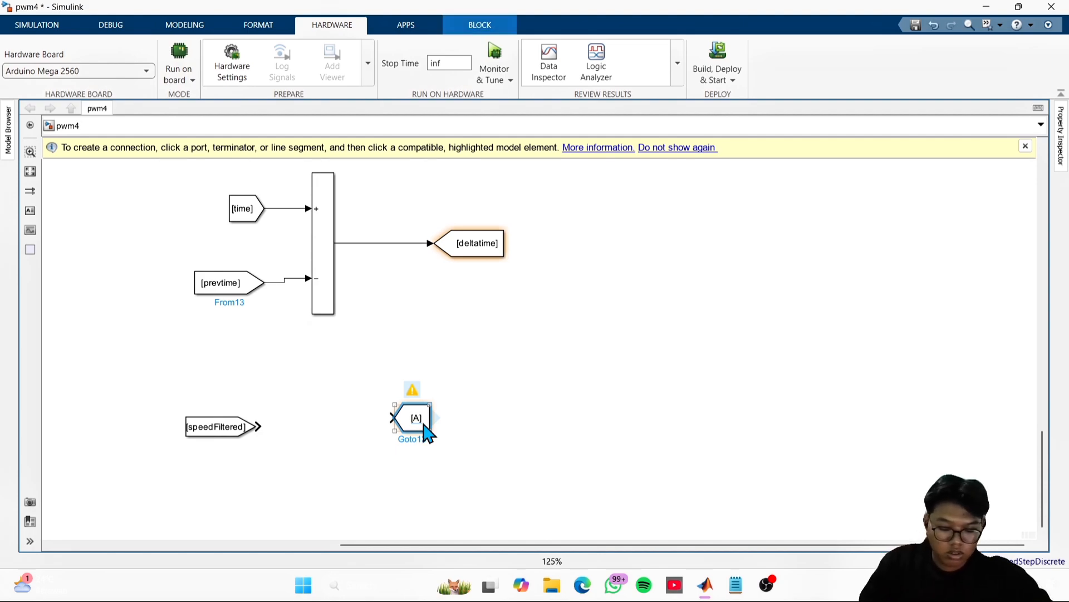
pyautogui.press('Delete')
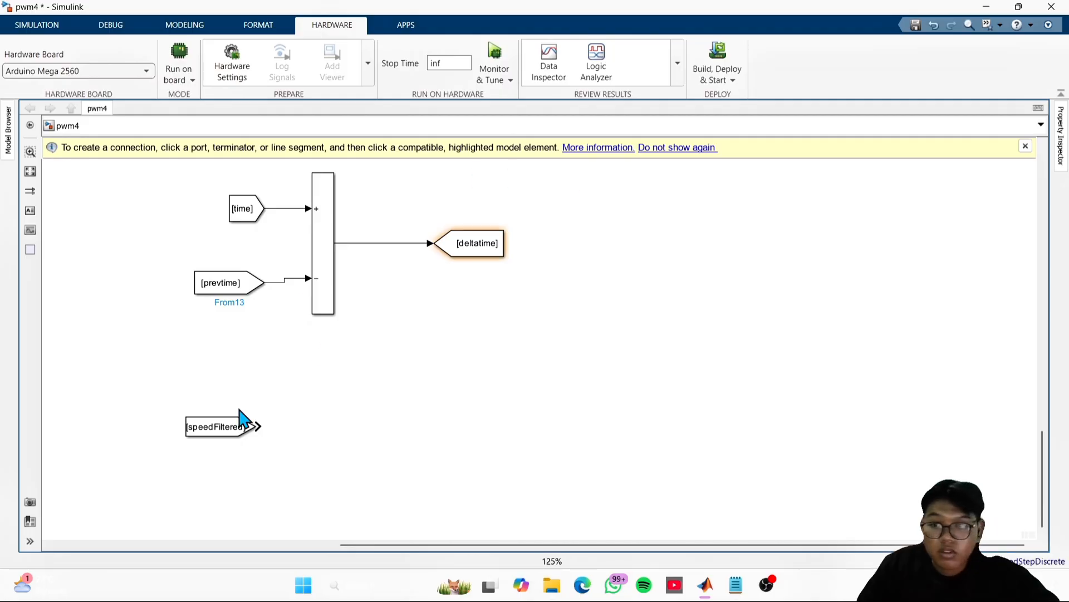
# - Duplicate the new speedFiltered From block and place the copy below the original with a gap between them
pyautogui.click(230, 427)
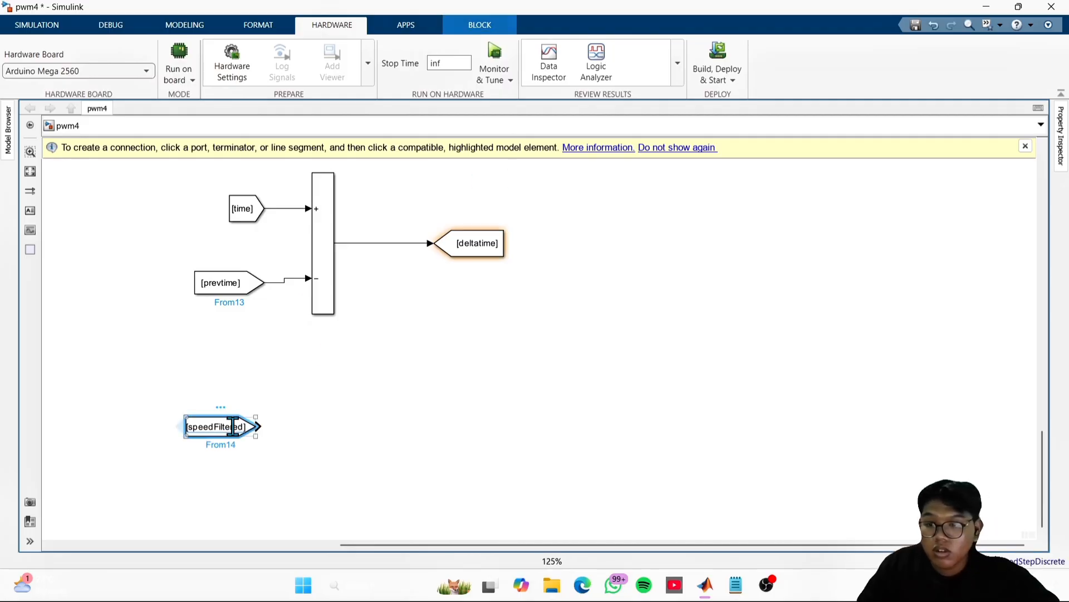
pyautogui.moveTo(233, 427); pyautogui.dragTo(236, 448)
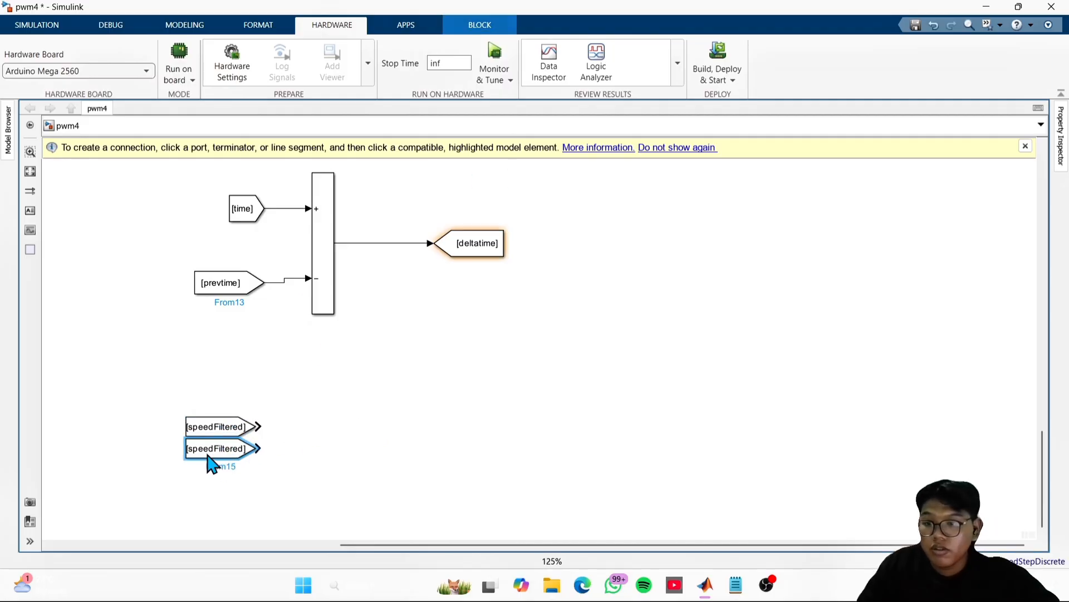
pyautogui.rightClick(329, 453)
pyautogui.click(694, 415)
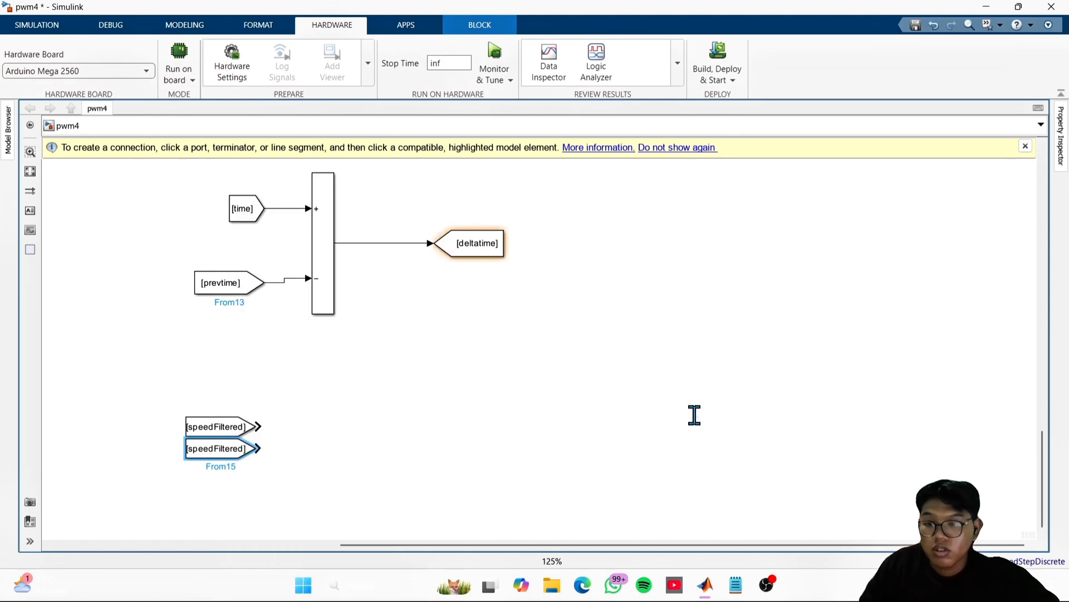
pyautogui.scroll(1, 367, 441)
pyautogui.moveTo(368, 441); pyautogui.dragTo(651, 400)
pyautogui.click(499, 412)
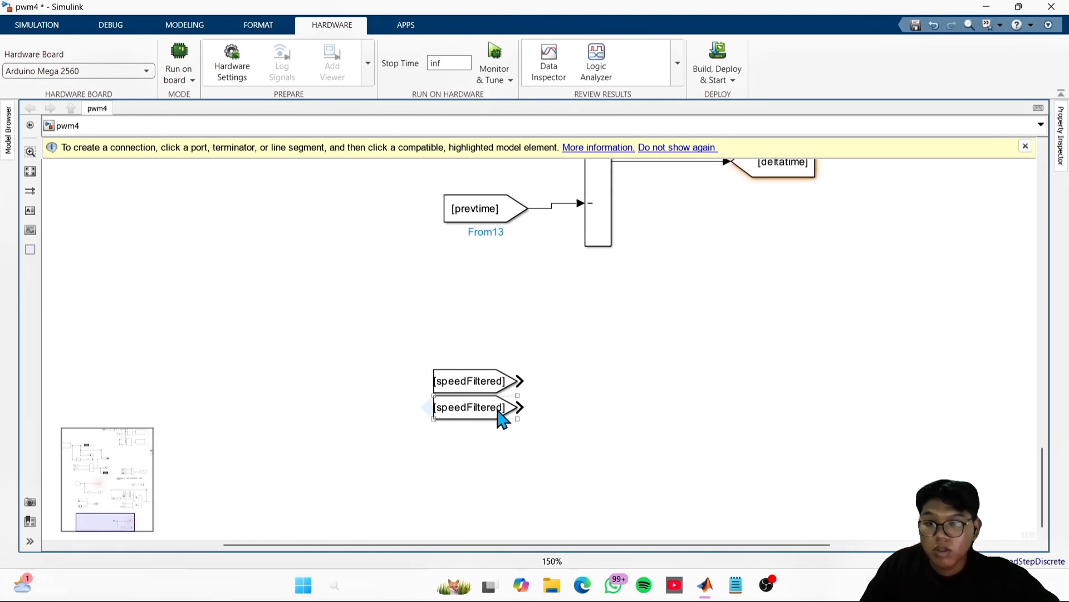
pyautogui.moveTo(514, 418); pyautogui.dragTo(506, 439)
# - Set the Goto tag of the lower speedFiltered From block to deltaTime
pyautogui.doubleClick(484, 427)
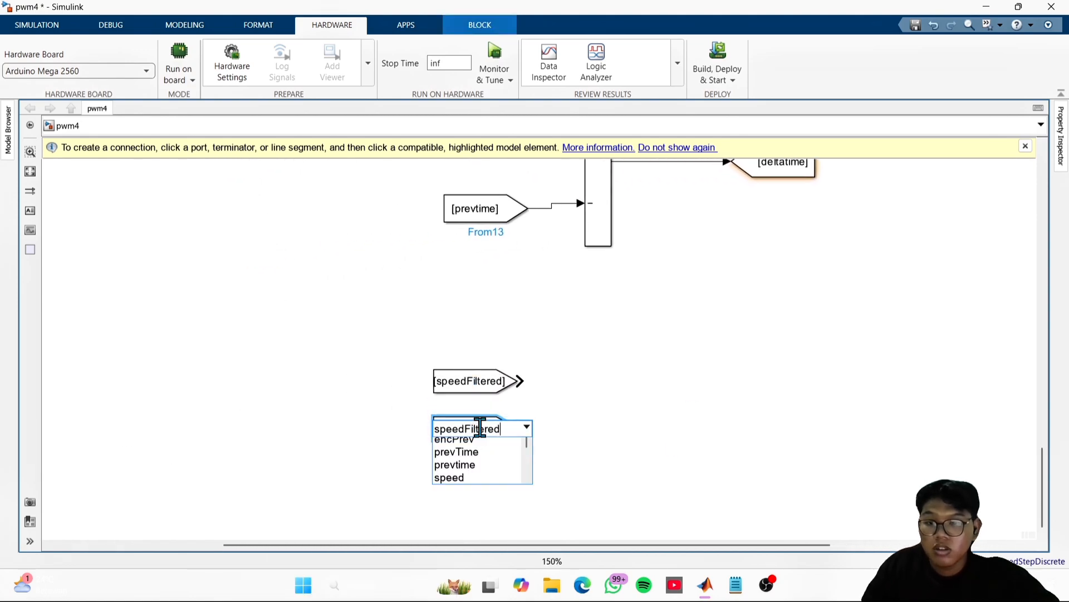
pyautogui.click(828, 300)
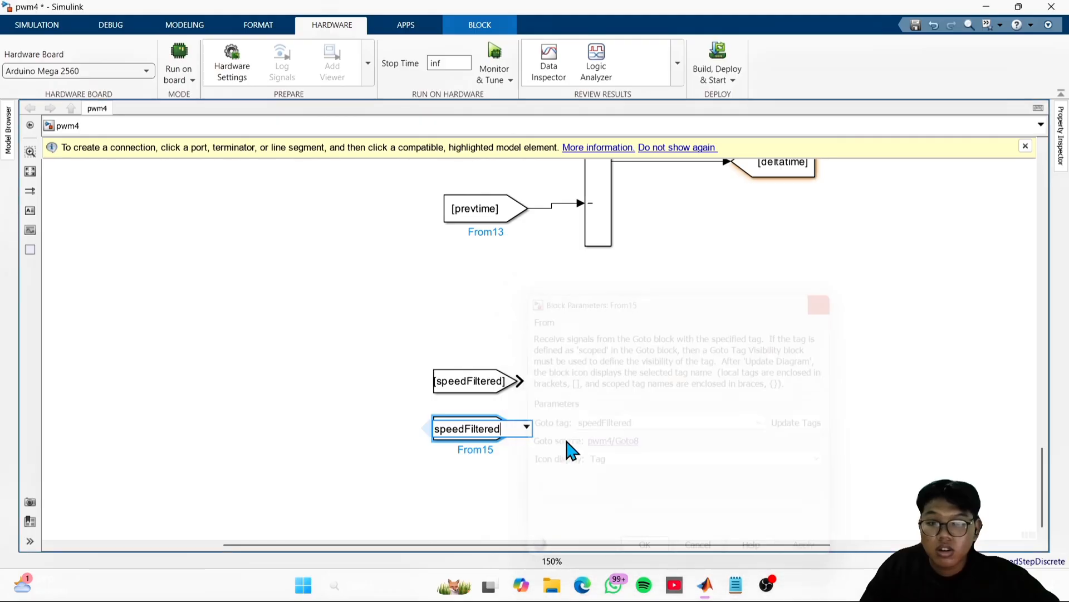
pyautogui.doubleClick(499, 429)
pyautogui.click(527, 427)
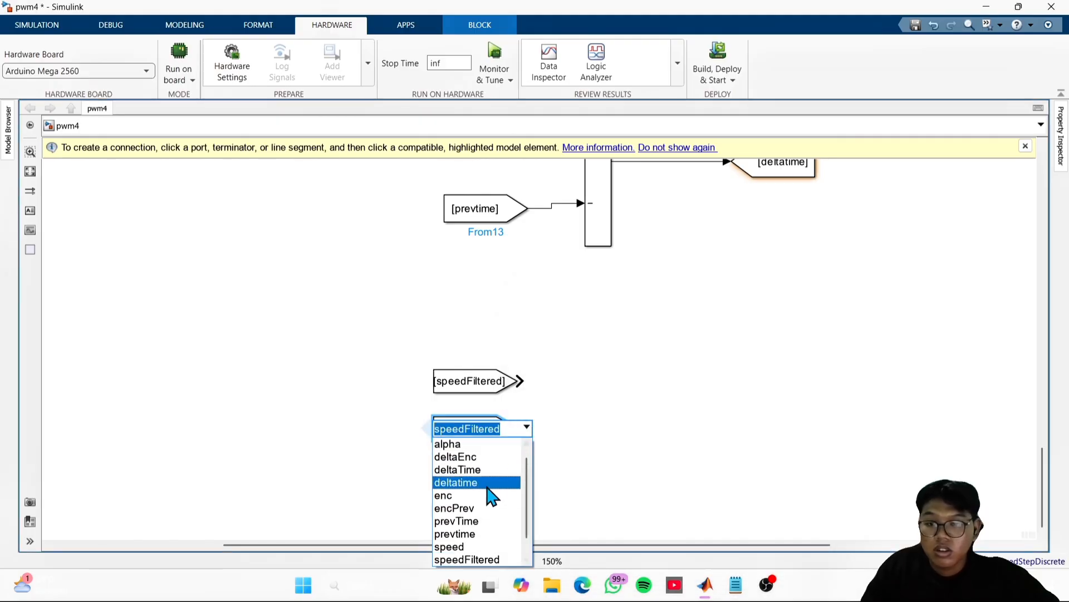
pyautogui.click(479, 470)
pyautogui.click(564, 442)
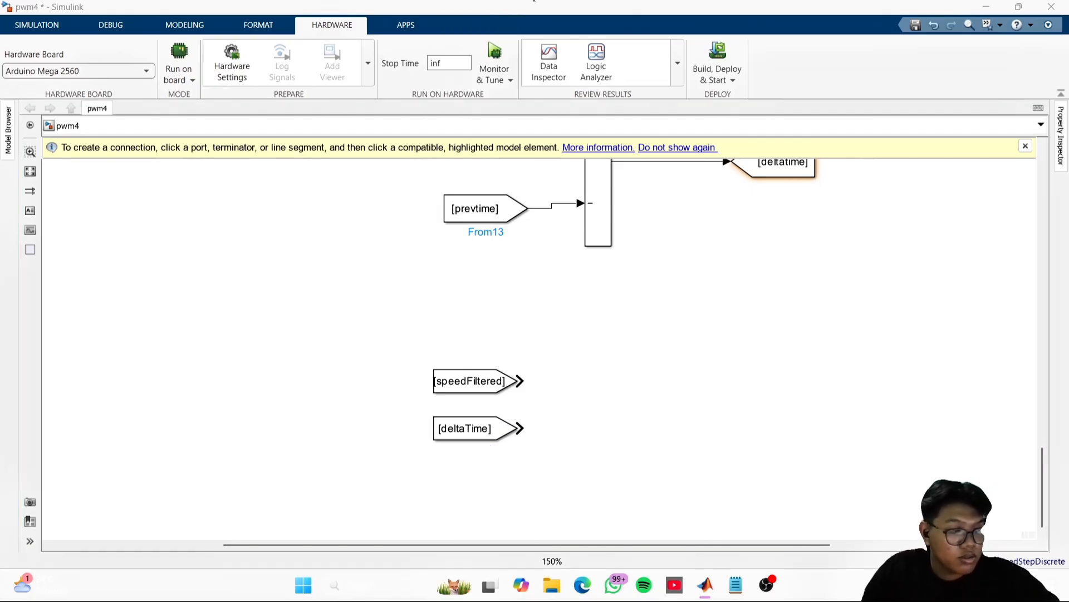
pyautogui.click(820, 353)
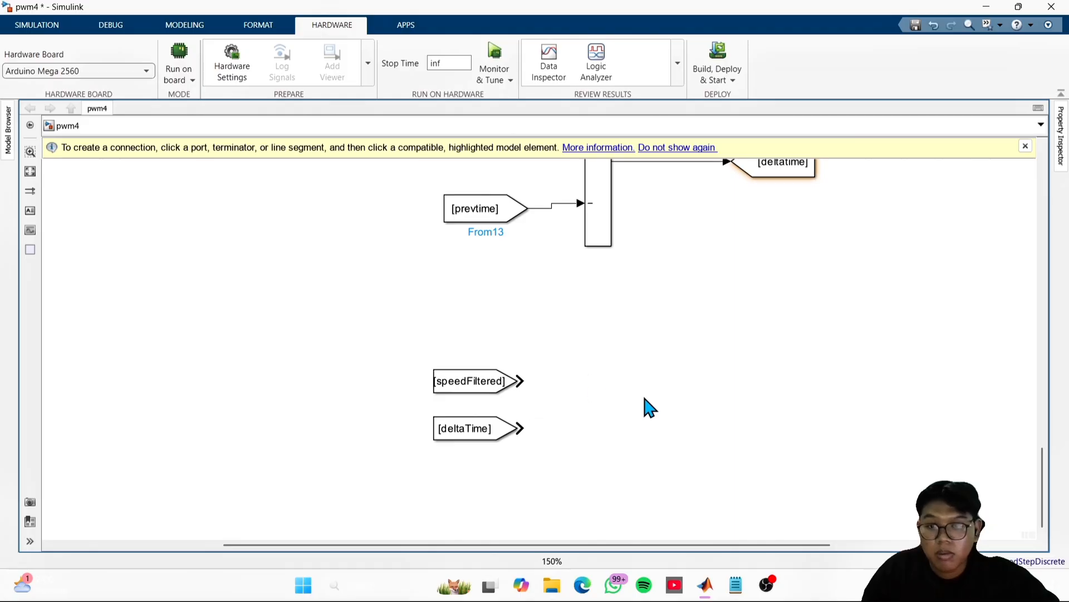
pyautogui.doubleClick(647, 407)
pyautogui.write('div')
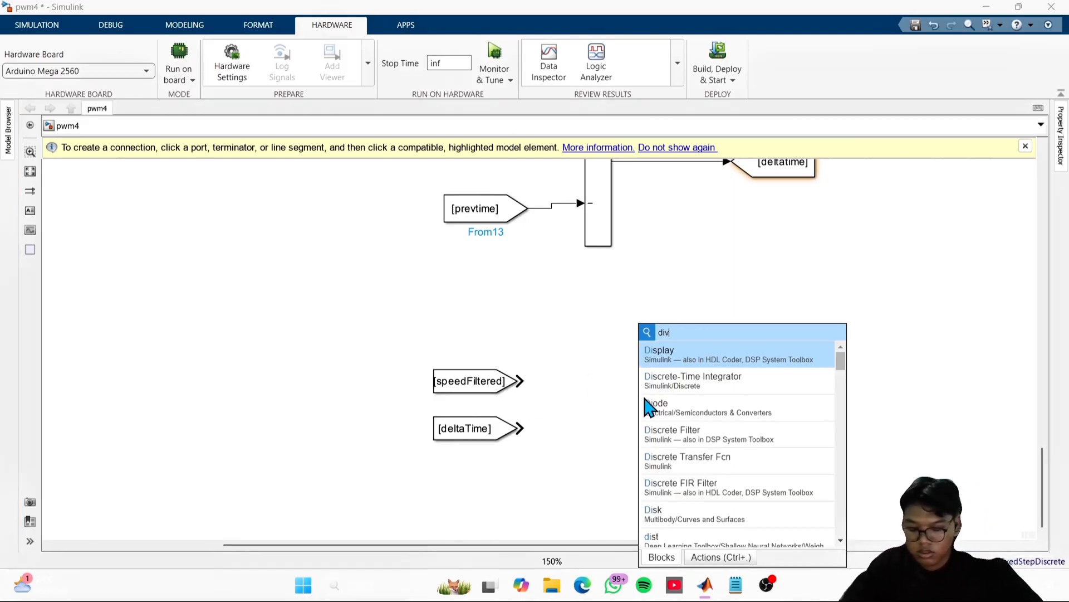
pyautogui.write('ided')
pyautogui.press('Return')
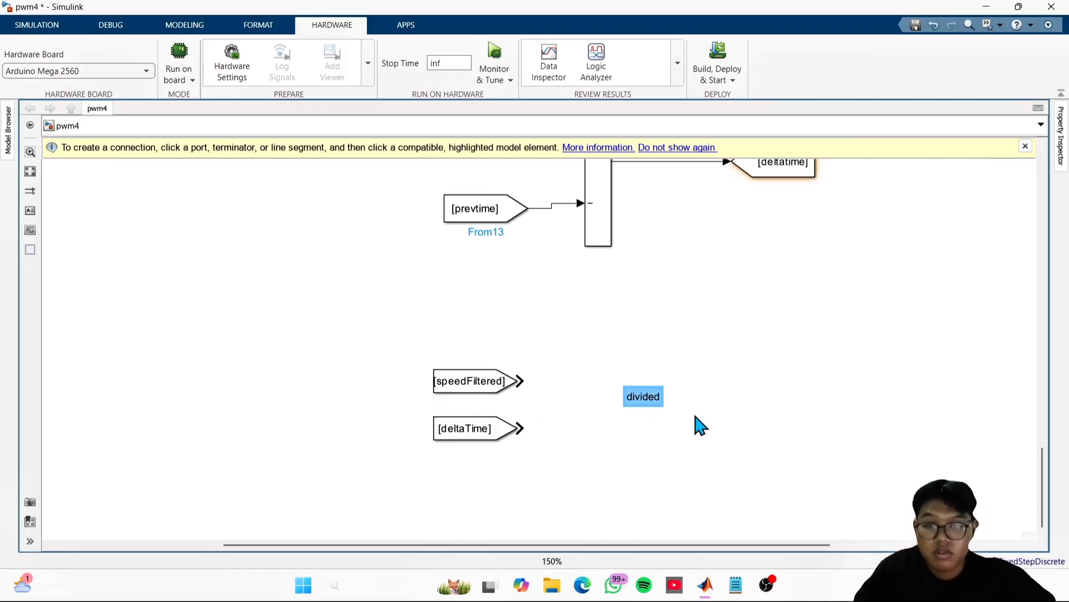
pyautogui.press('Delete')
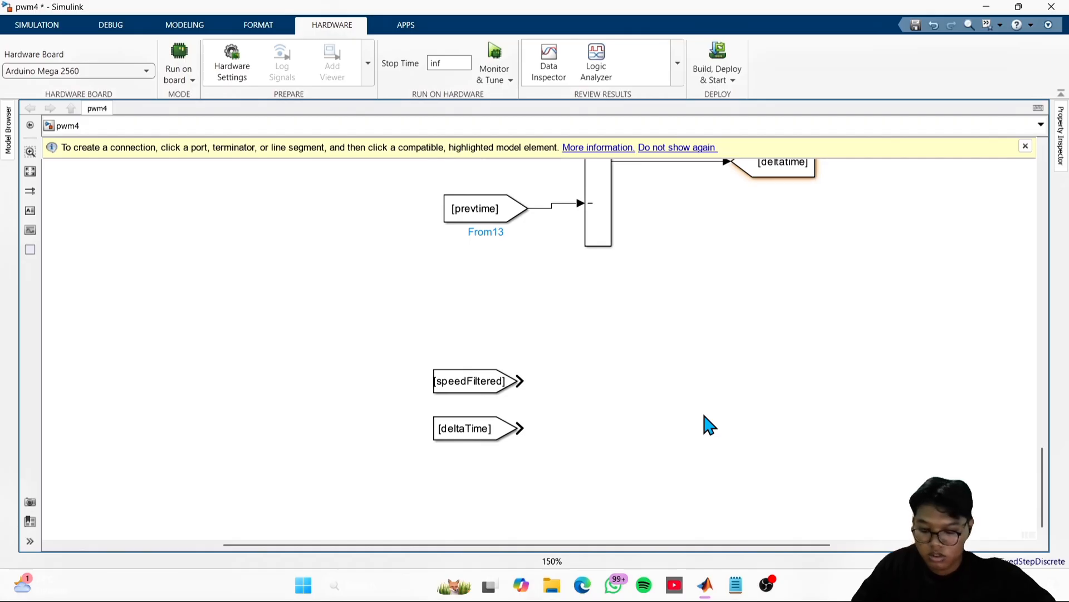
# - Add a Divide block and place it to the right of the new speedFiltered and deltaTime From blocks
pyautogui.doubleClick(708, 425)
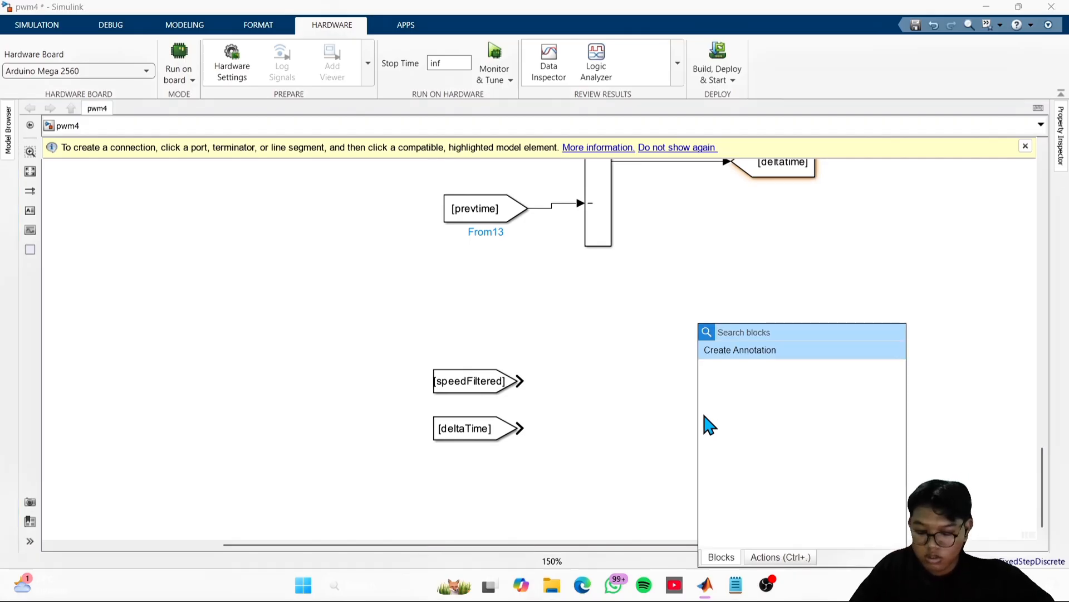
pyautogui.write('div')
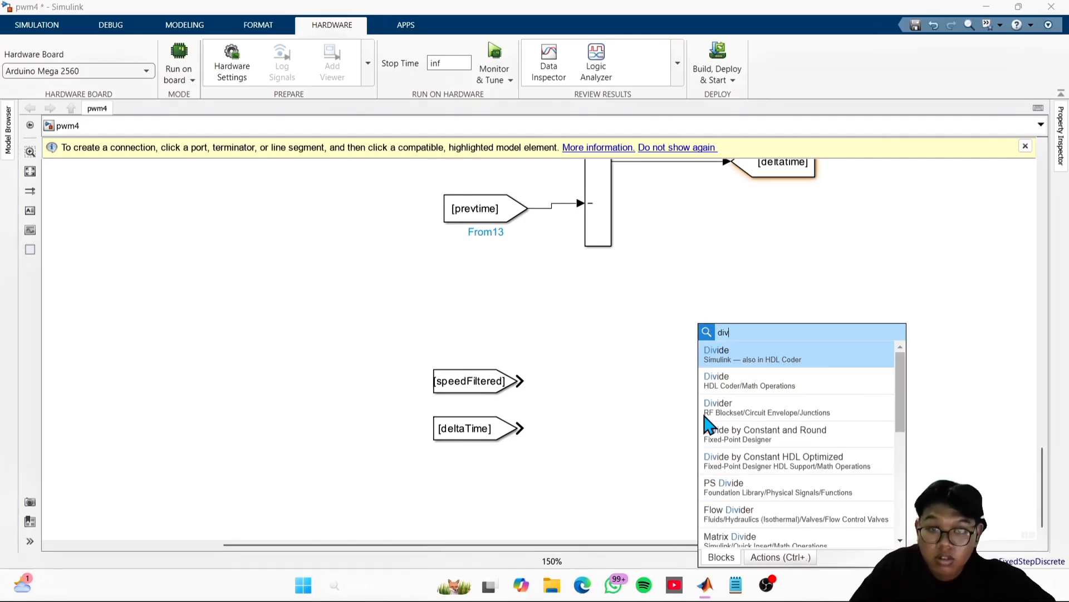
pyautogui.click(750, 393)
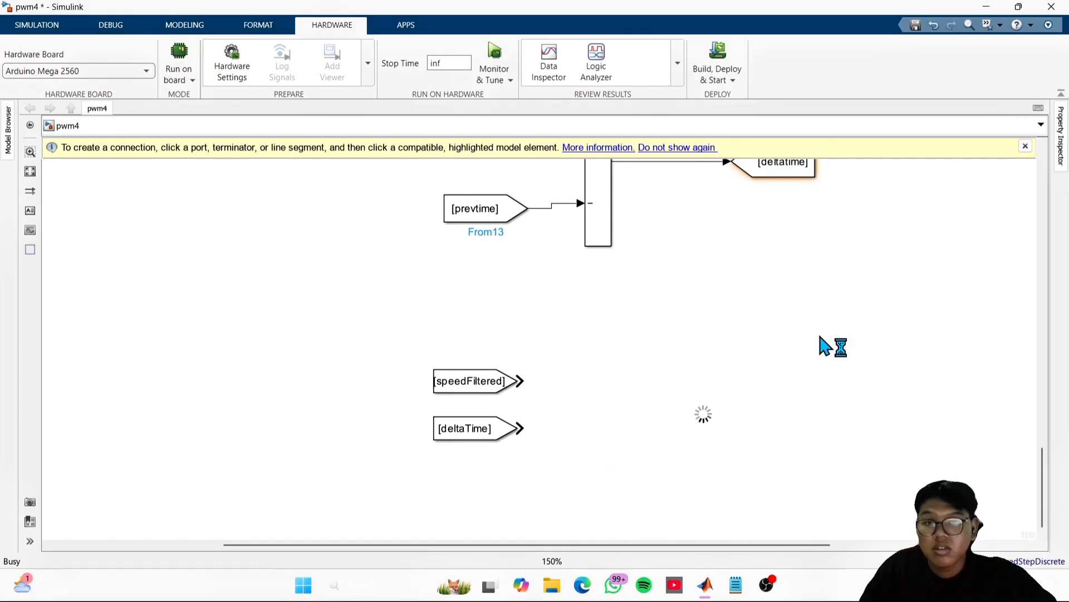
pyautogui.click(1026, 146)
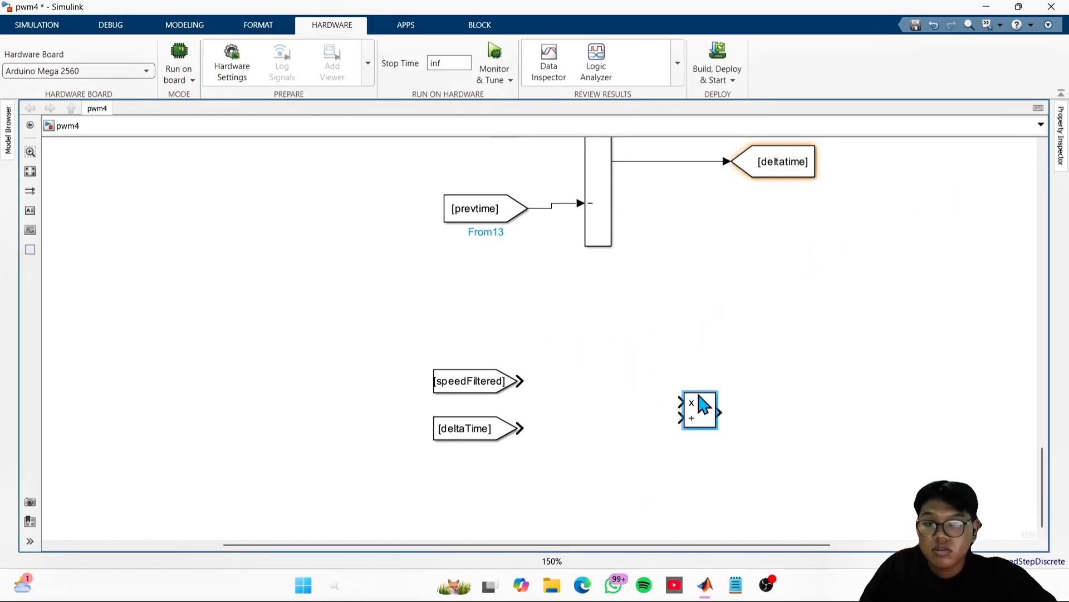
pyautogui.moveTo(699, 407); pyautogui.dragTo(621, 396)
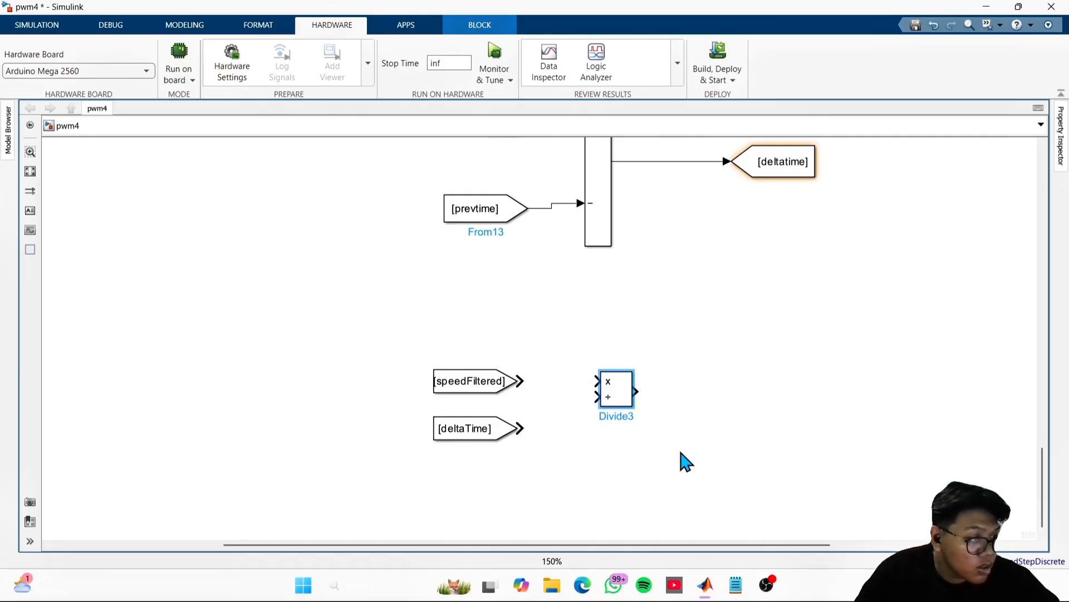
pyautogui.click(1068, 477)
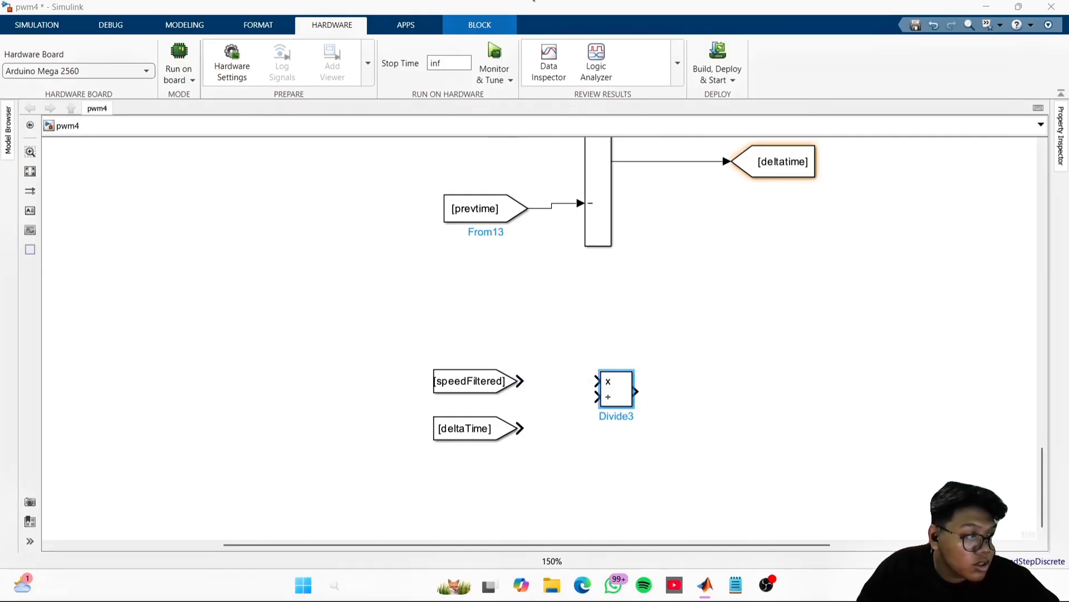
pyautogui.click(943, 334)
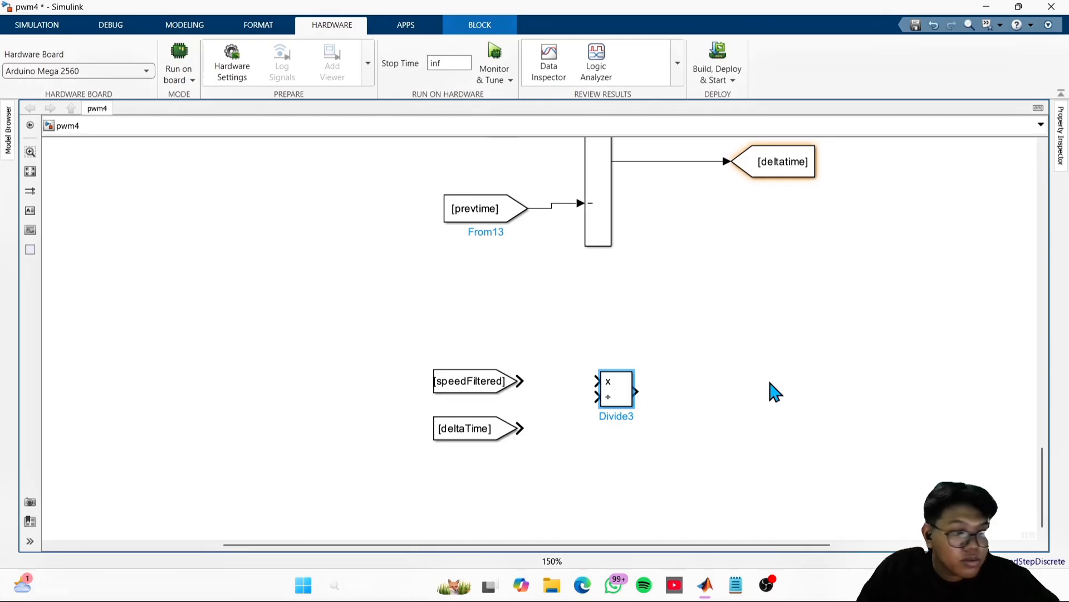
# - Resize the new Divide block taller and narrower so its two inputs line up with the speedFiltered and deltaTime From blocks
pyautogui.moveTo(633, 410); pyautogui.dragTo(648, 441)
pyautogui.moveTo(600, 373); pyautogui.dragTo(583, 344)
pyautogui.moveTo(649, 345); pyautogui.dragTo(612, 345)
pyautogui.click(663, 385)
pyautogui.moveTo(610, 391); pyautogui.dragTo(613, 401)
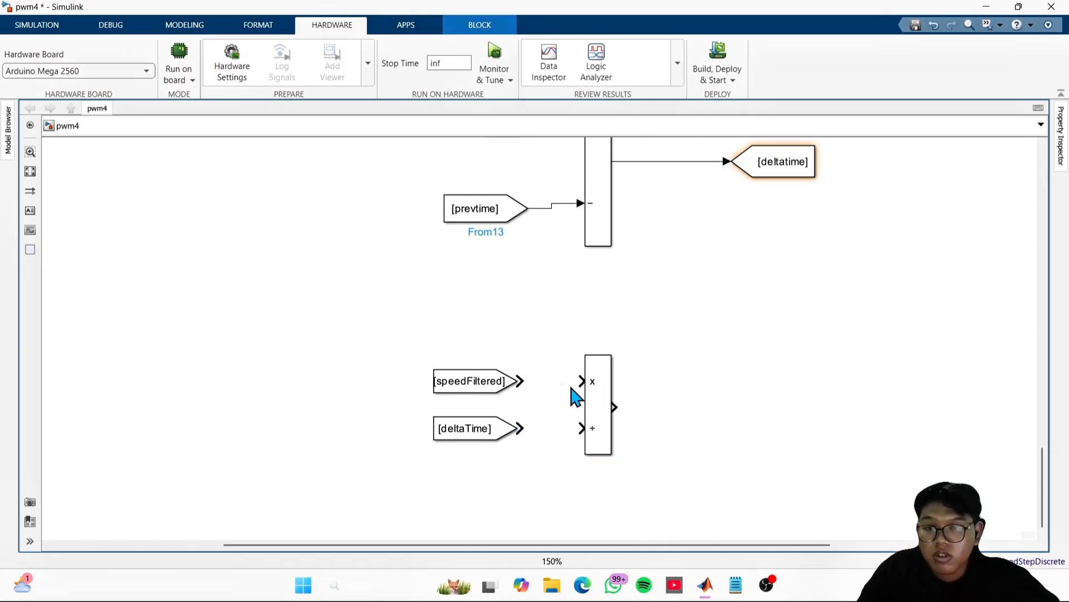
# - Connect speedFiltered to the multiply input and deltaTime to the divide input of the new Divide block
pyautogui.click(611, 403)
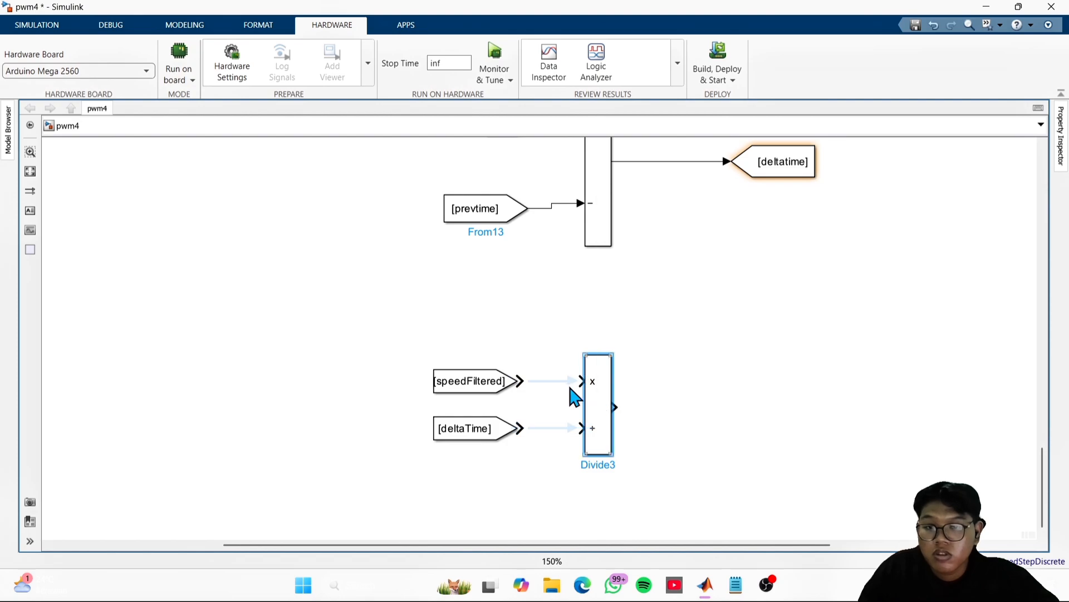
pyautogui.click(569, 384)
pyautogui.click(561, 432)
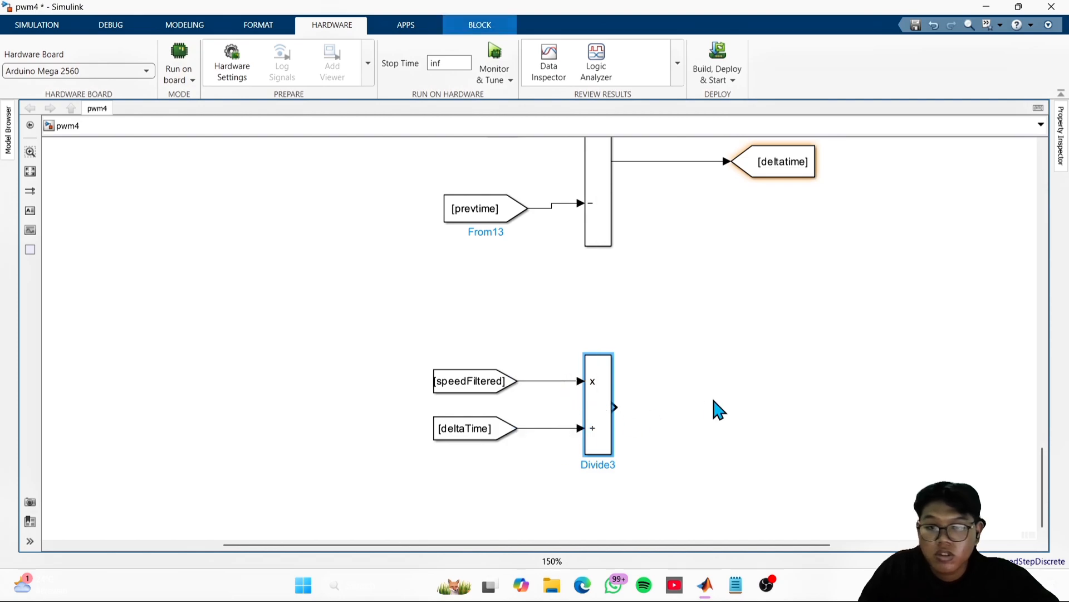
pyautogui.click(715, 409)
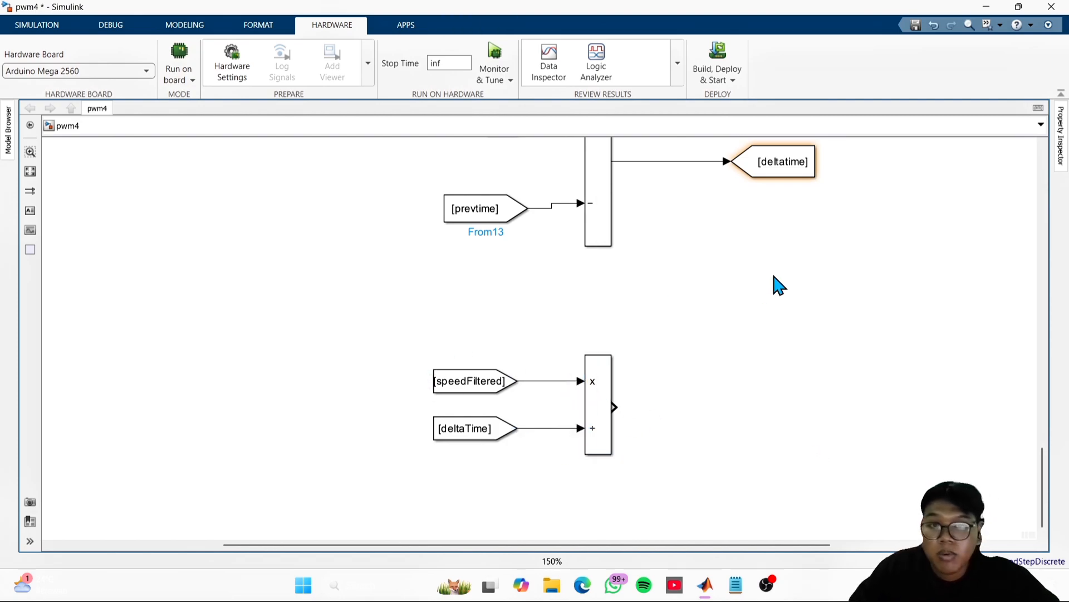
# - Duplicate the original speed Goto block from the encoder difference section and place the copy below it
pyautogui.moveTo(775, 277); pyautogui.dragTo(752, 557)
pyautogui.moveTo(702, 364); pyautogui.dragTo(738, 479)
pyautogui.scroll(-2, 718, 457)
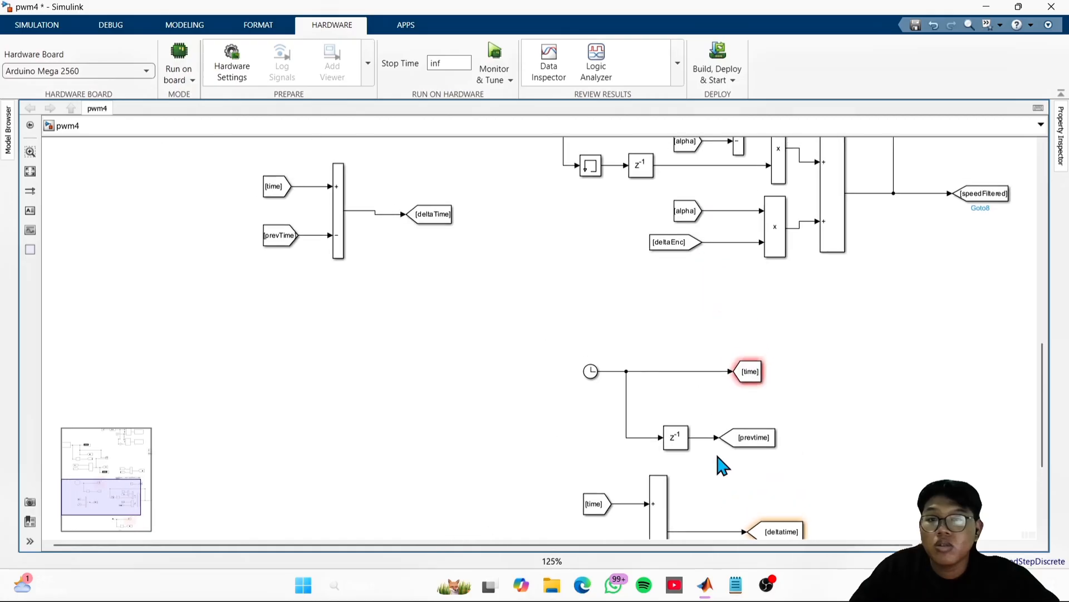
pyautogui.scroll(-2, 545, 300)
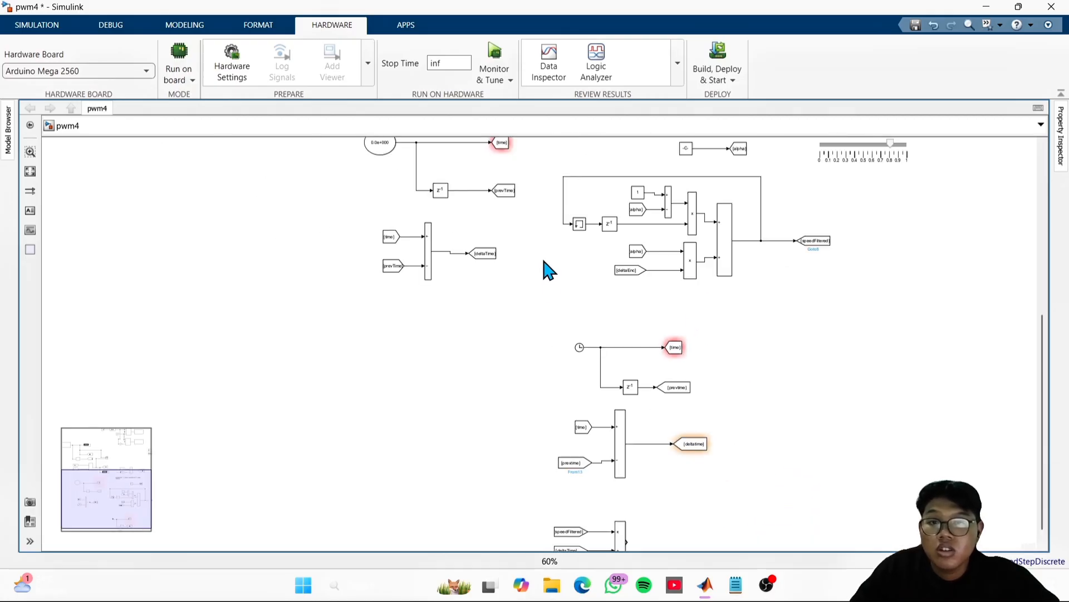
pyautogui.scroll(1, 745, 282)
pyautogui.moveTo(776, 318); pyautogui.dragTo(694, 540)
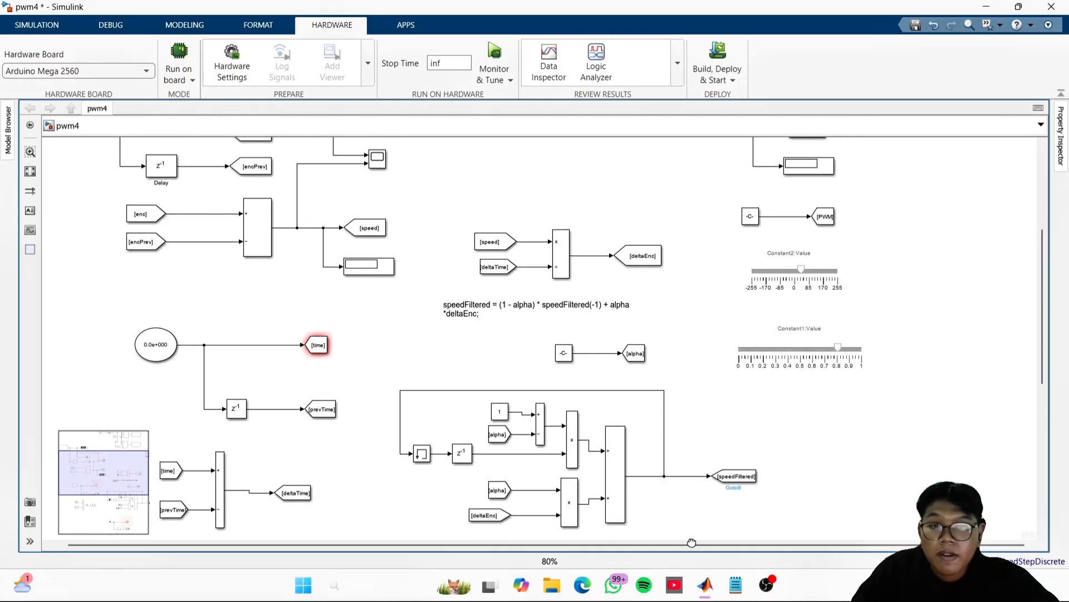
pyautogui.moveTo(691, 404); pyautogui.dragTo(799, 449)
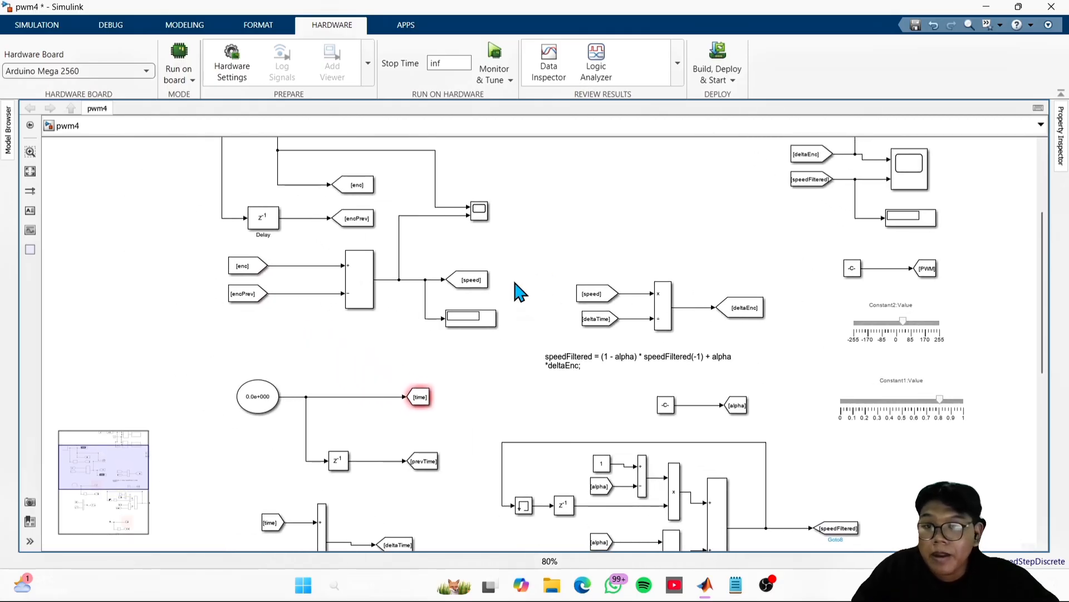
pyautogui.click(473, 283)
pyautogui.rightClick(474, 281)
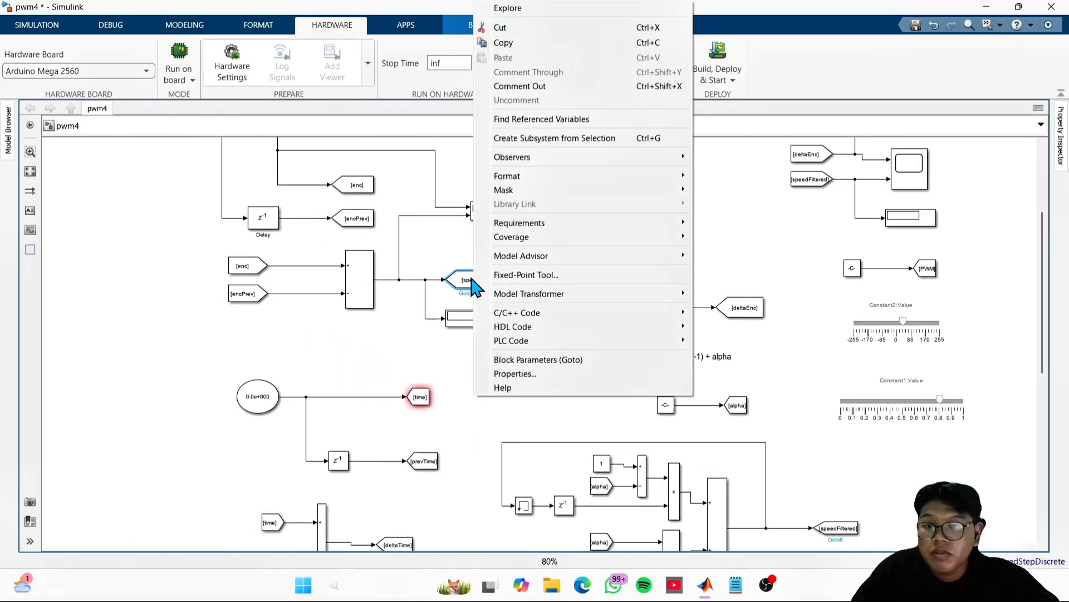
pyautogui.doubleClick(470, 278)
pyautogui.click(554, 259)
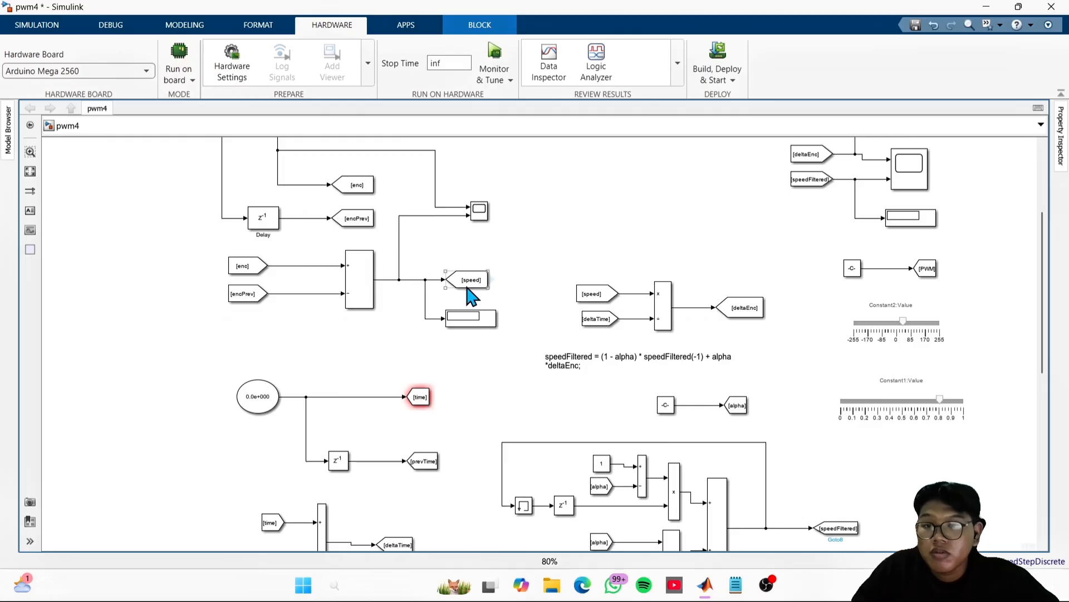
pyautogui.moveTo(467, 287); pyautogui.dragTo(462, 510)
# - Move the copied speed Goto block beside the new Divide block and connect the Divide output to it
pyautogui.scroll(-2, 462, 511)
pyautogui.scroll(-2, 464, 512)
pyautogui.scroll(2, 689, 461)
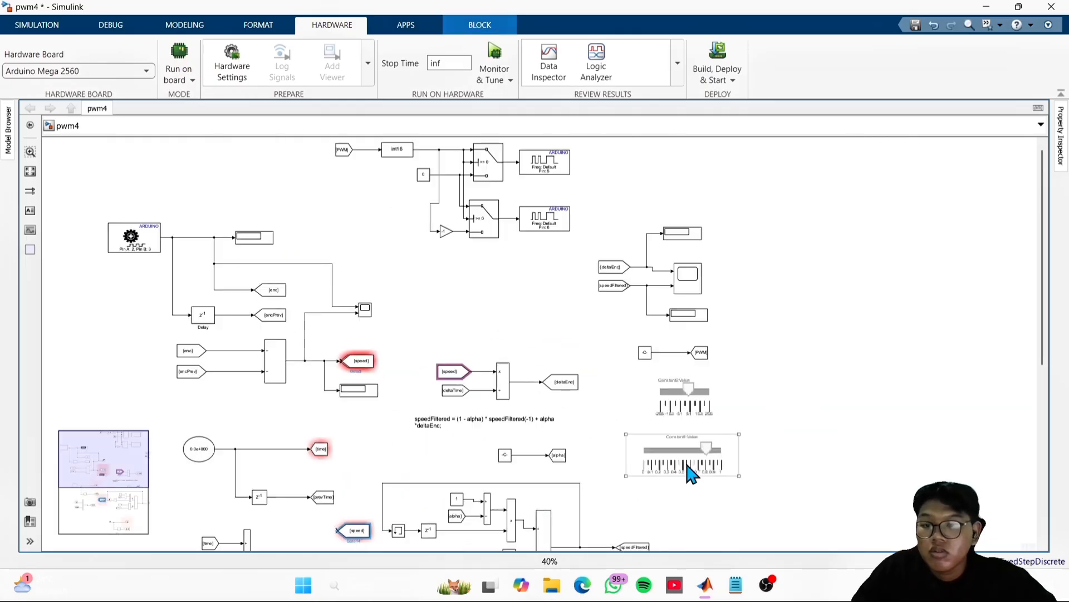
pyautogui.moveTo(736, 490); pyautogui.dragTo(798, 258)
pyautogui.scroll(-3, 465, 215)
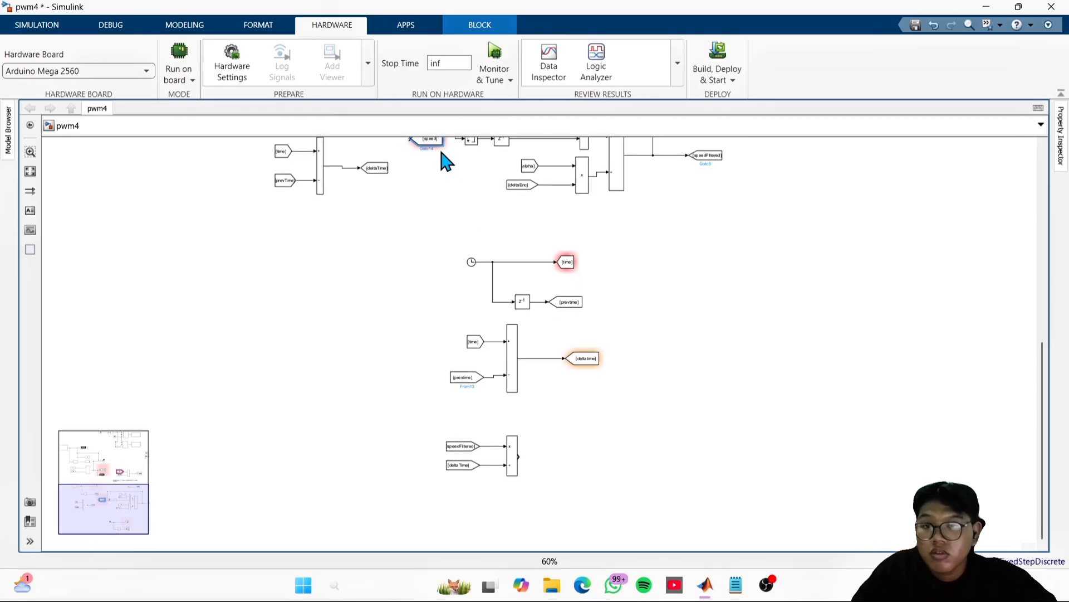
pyautogui.moveTo(440, 156); pyautogui.dragTo(594, 470)
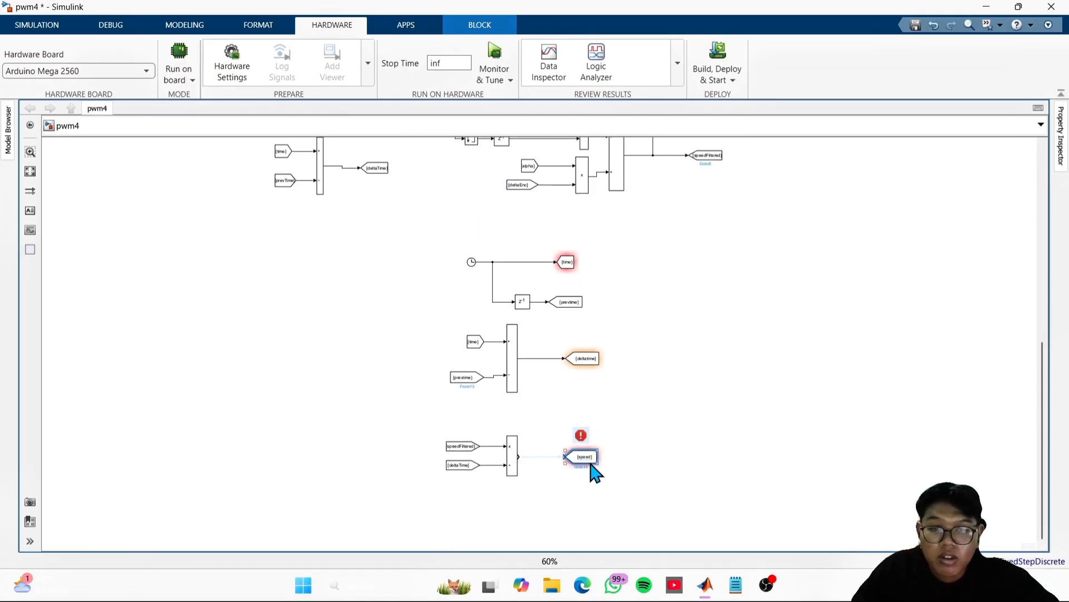
pyautogui.scroll(4, 647, 484)
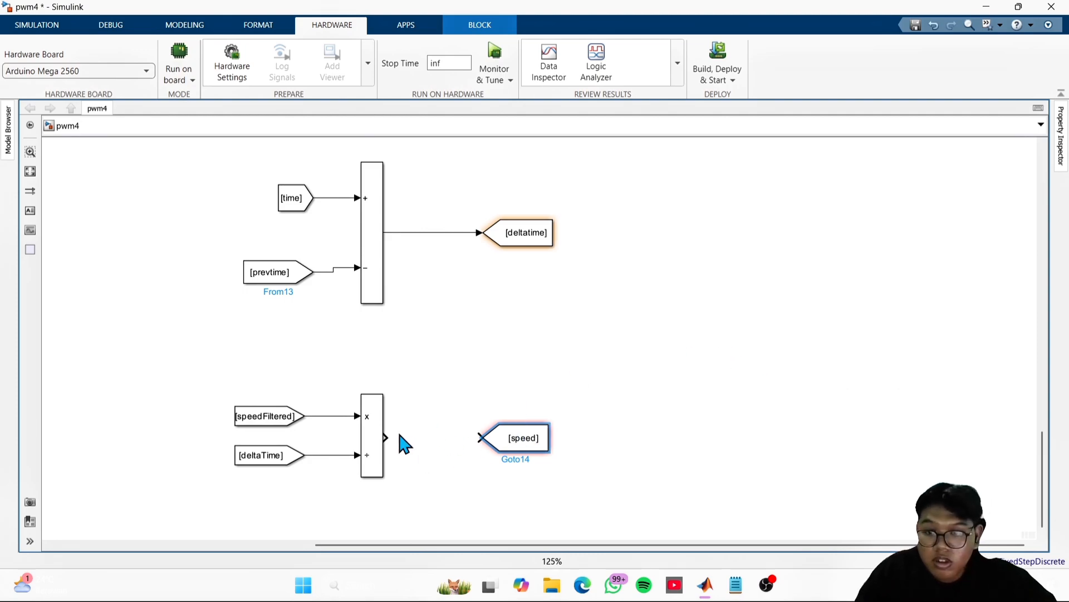
pyautogui.moveTo(389, 437); pyautogui.dragTo(480, 437)
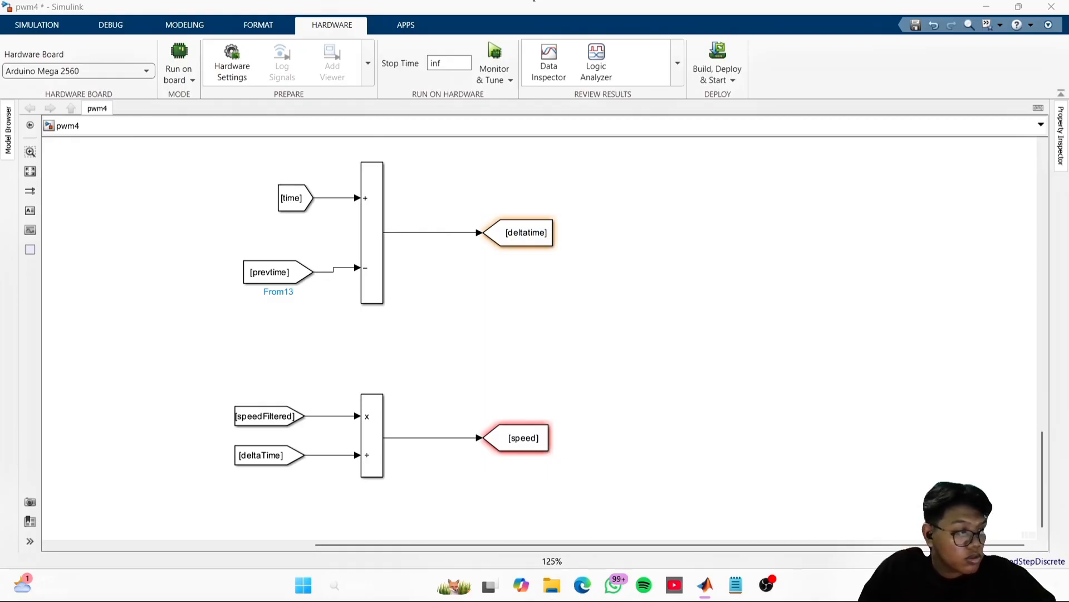
# - Add a Constant block in the empty area to the right of the new deltatime Goto block
pyautogui.click(817, 413)
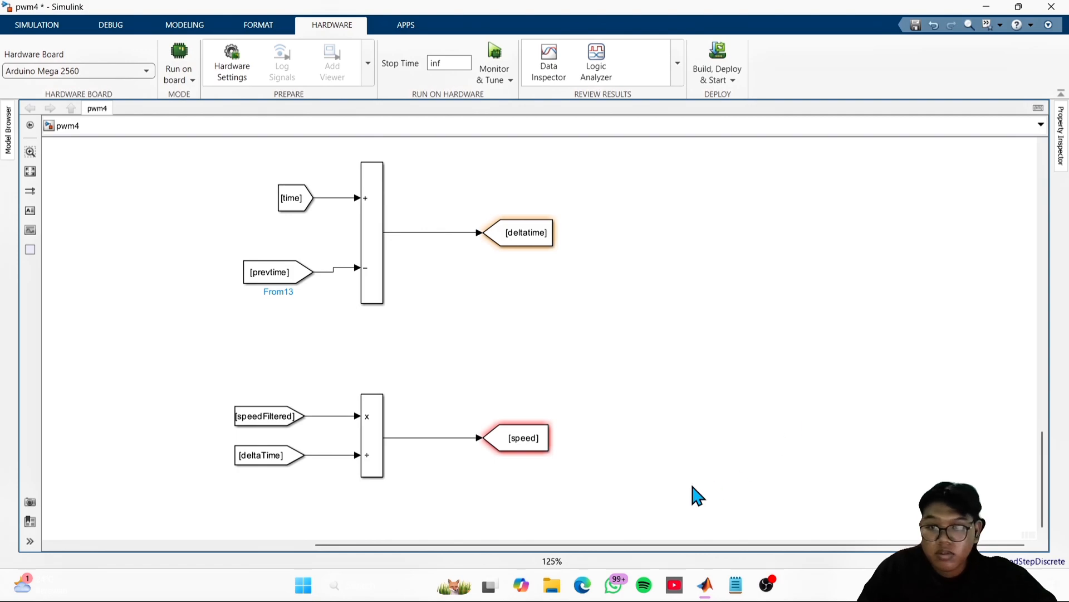
pyautogui.moveTo(714, 382); pyautogui.dragTo(470, 436)
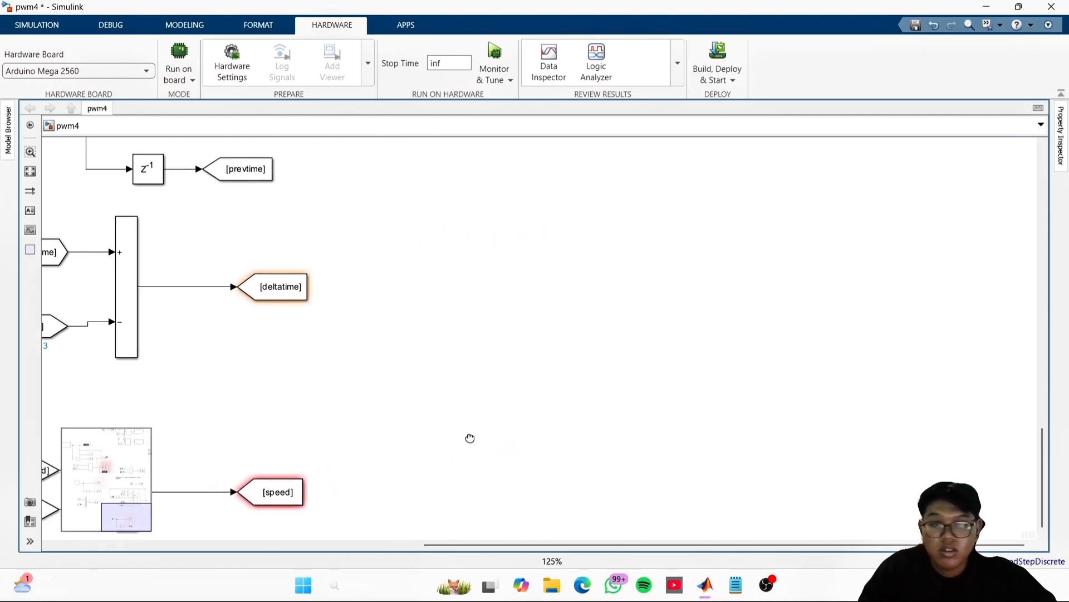
pyautogui.doubleClick(544, 295)
pyautogui.write('const')
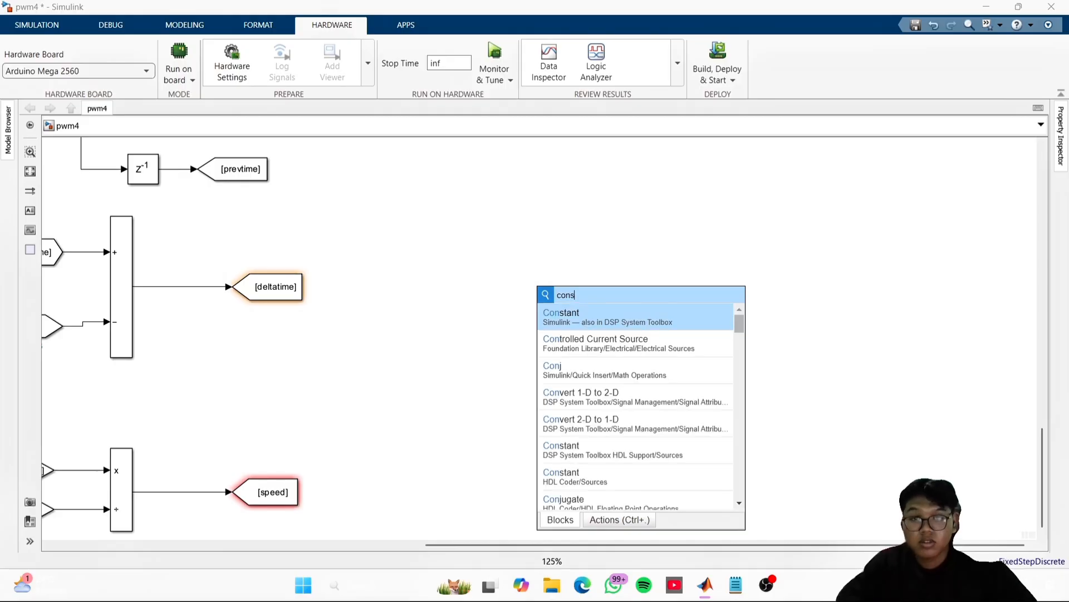
pyautogui.press('Return')
# - Add a Goto block to the right of the new Constant block, level with it
pyautogui.doubleClick(704, 303)
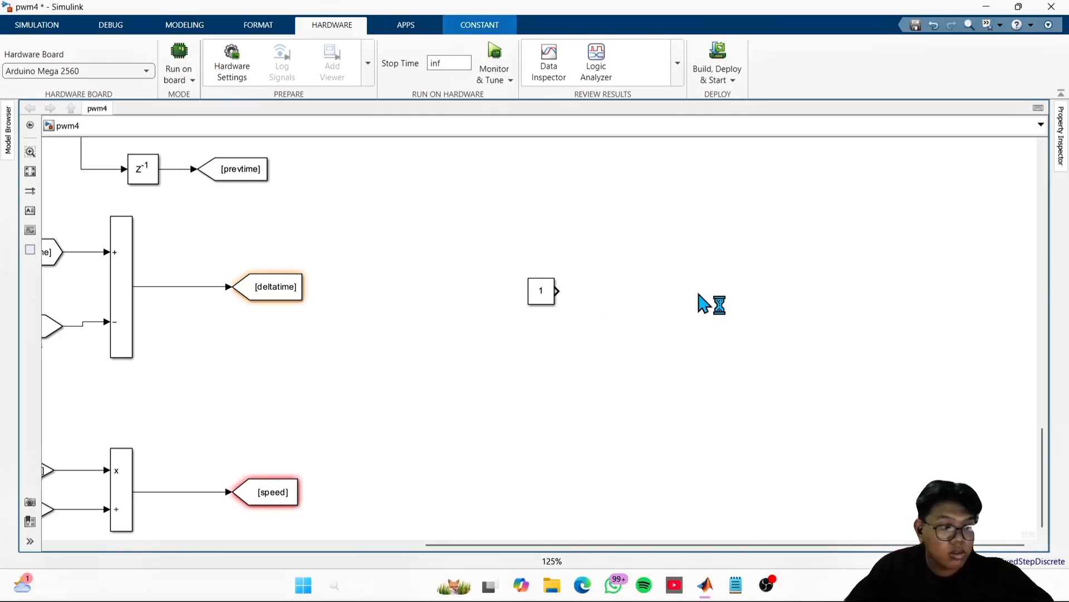
pyautogui.write('go')
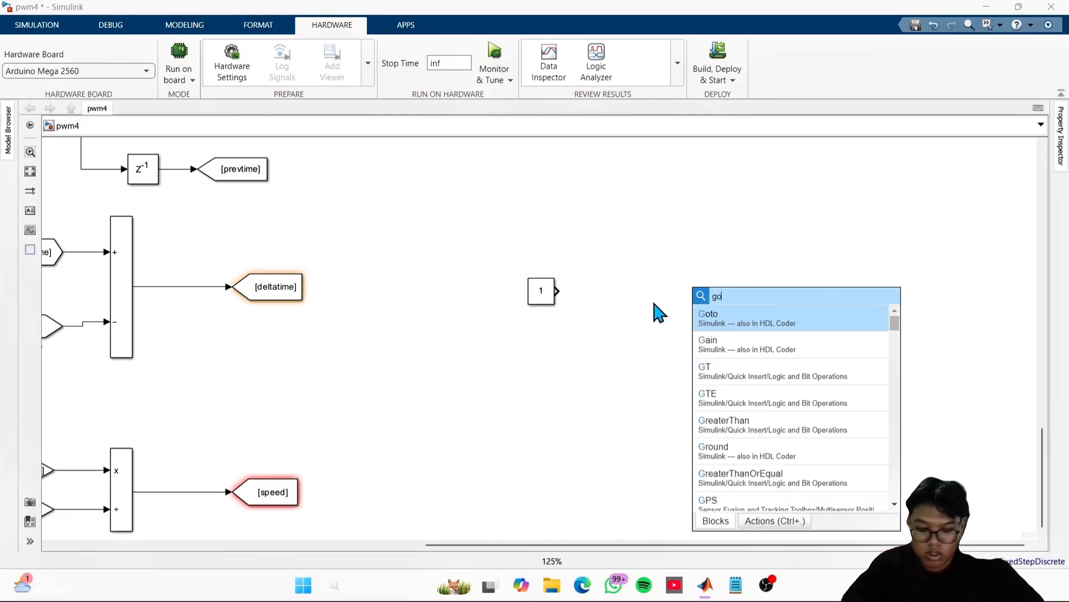
pyautogui.write('to')
pyautogui.press('Return')
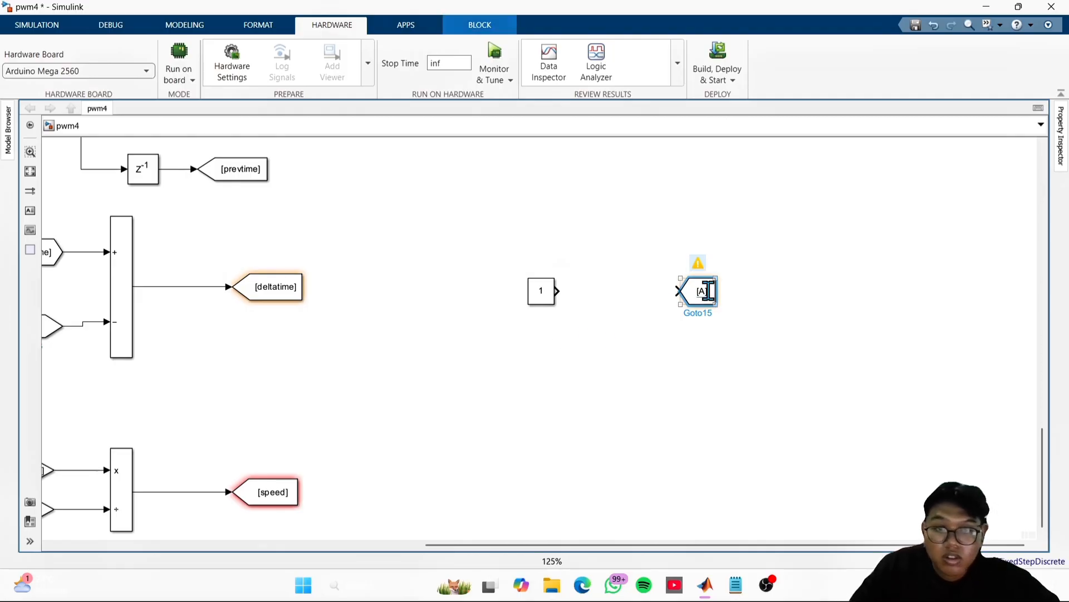
# - Set the new Goto block's tag to SPspeed and widen the block to fit the full tag
pyautogui.doubleClick(703, 291)
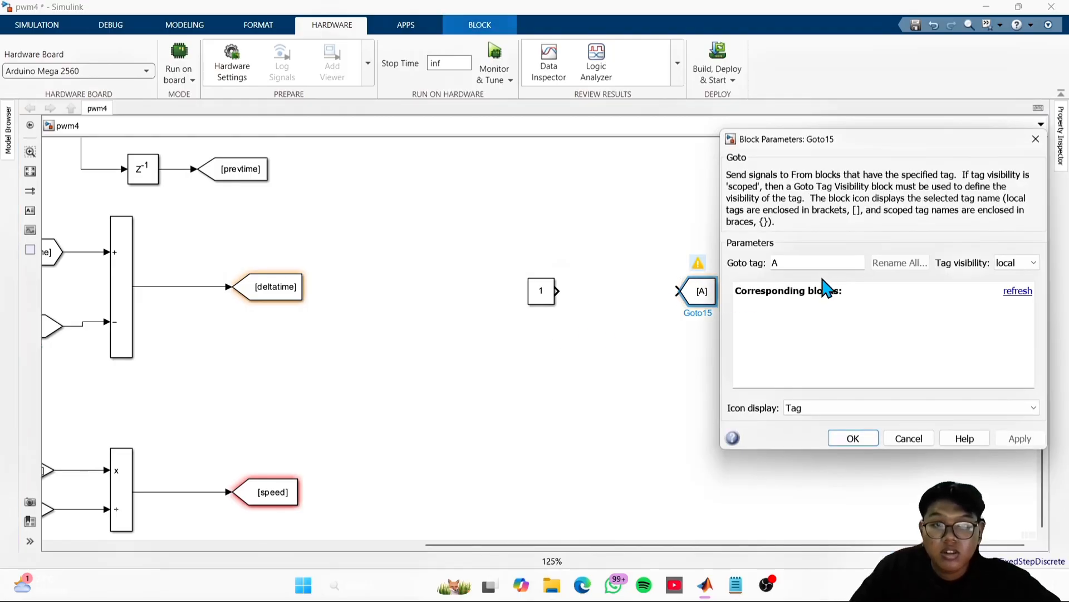
pyautogui.doubleClick(813, 263)
pyautogui.write('ds')
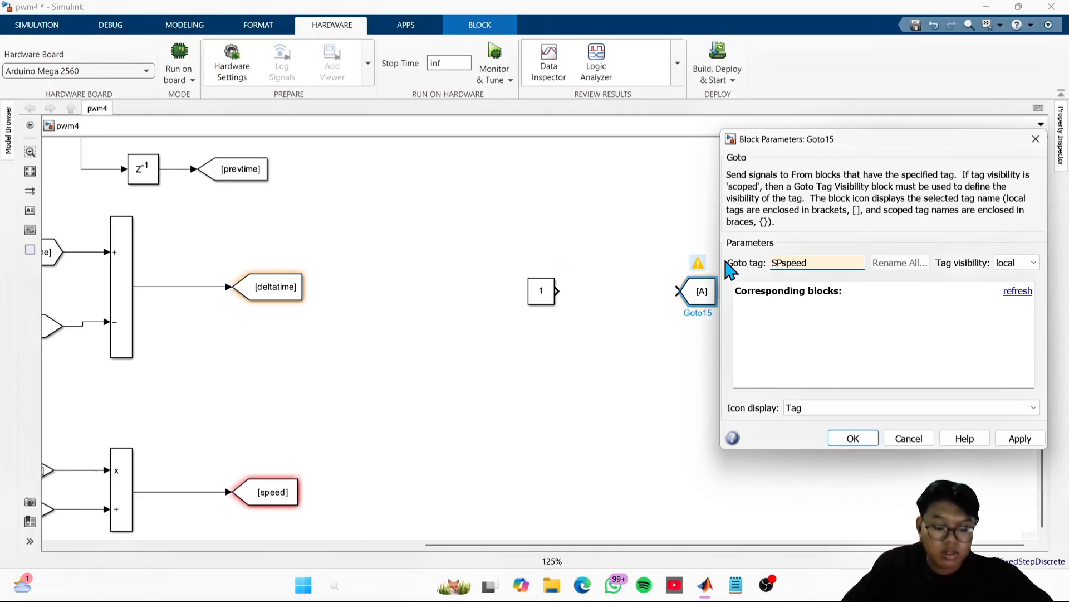
pyautogui.press('Return')
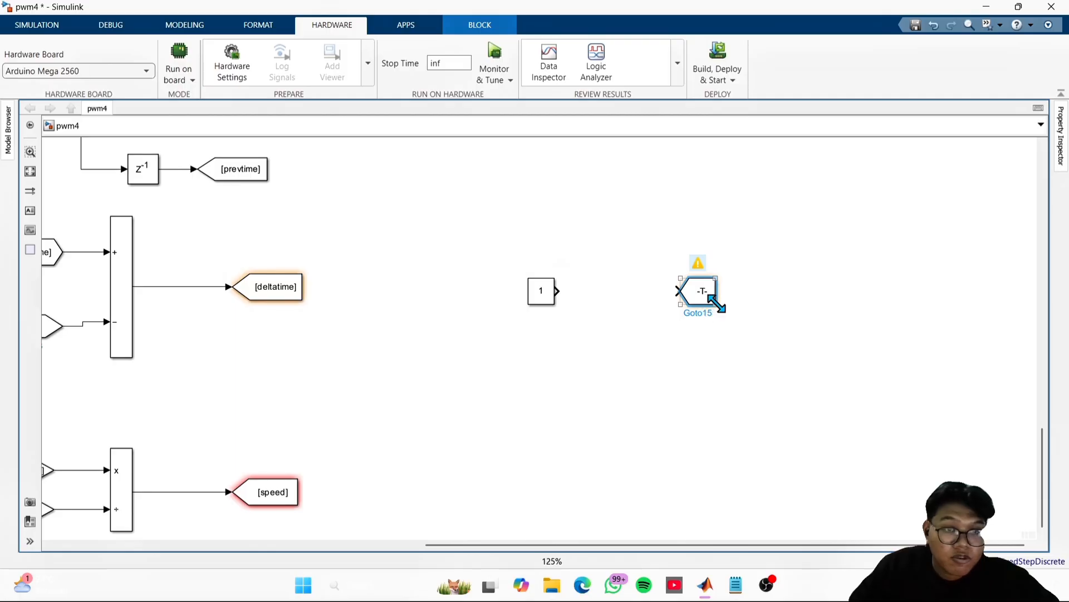
pyautogui.moveTo(716, 303); pyautogui.dragTo(759, 301)
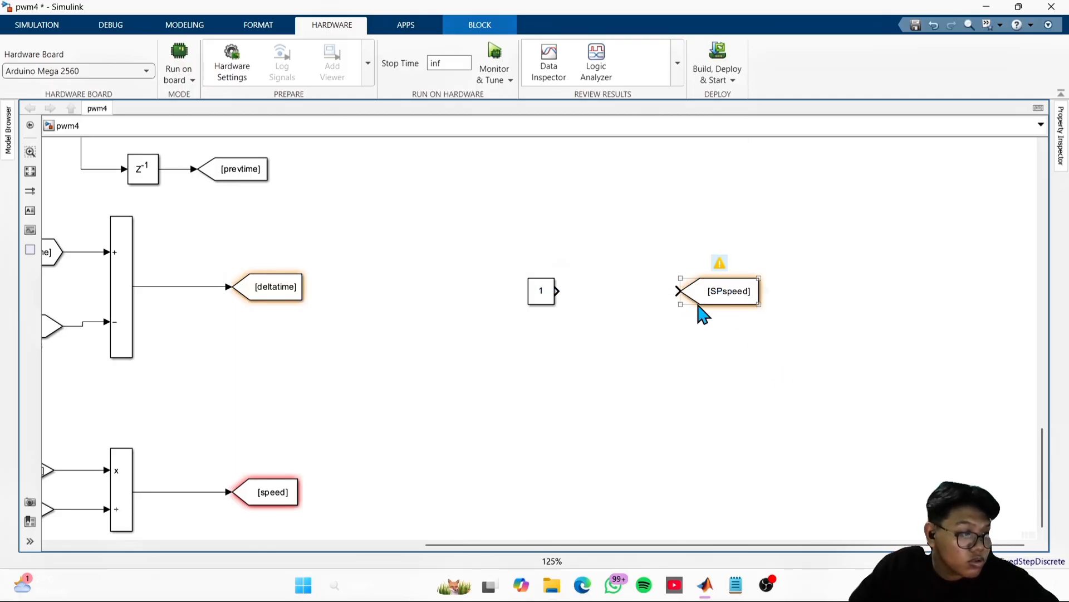
# - Add a matching SPspeed From block below the Constant block and a Slider above the SPspeed Goto block
pyautogui.click(677, 349)
pyautogui.moveTo(763, 291); pyautogui.dragTo(490, 392)
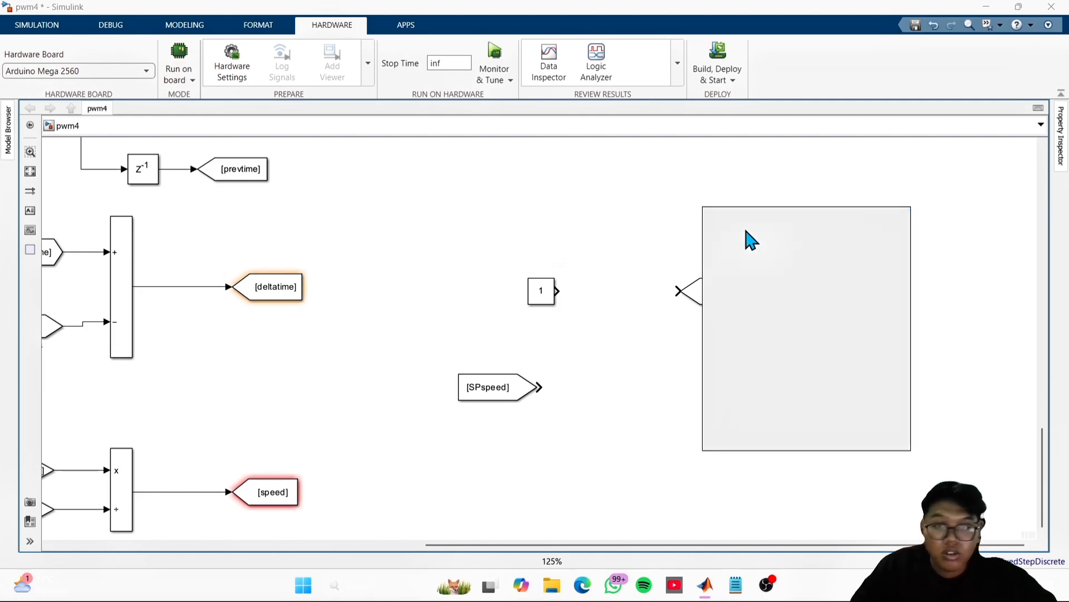
pyautogui.write('sli')
pyautogui.click(747, 229)
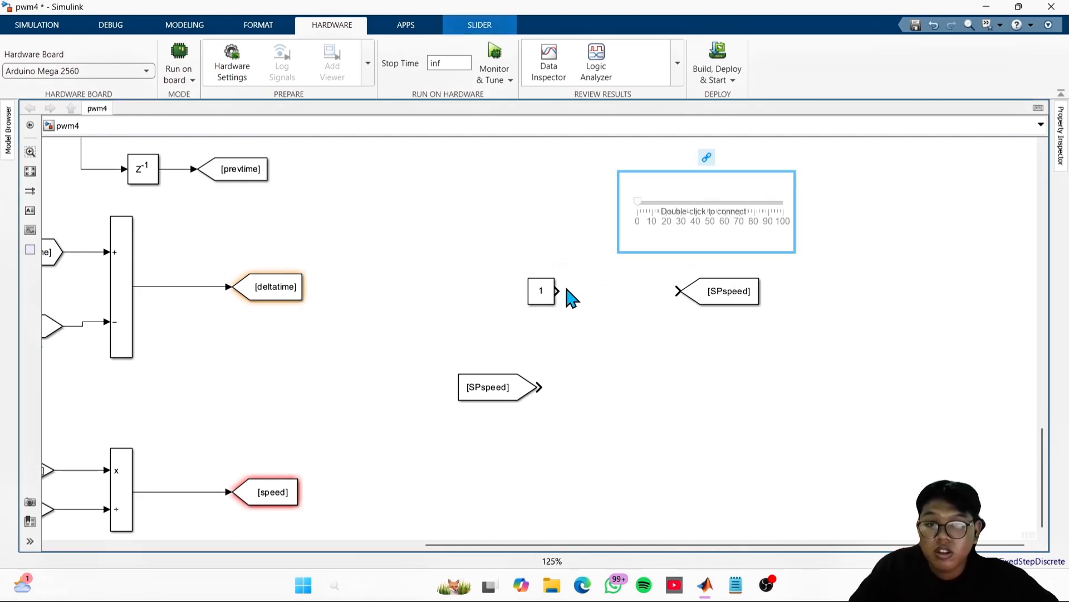
# - Connect the Constant block to the SPspeed Goto and link the Slider to the Constant's value
pyautogui.moveTo(557, 291); pyautogui.dragTo(675, 292)
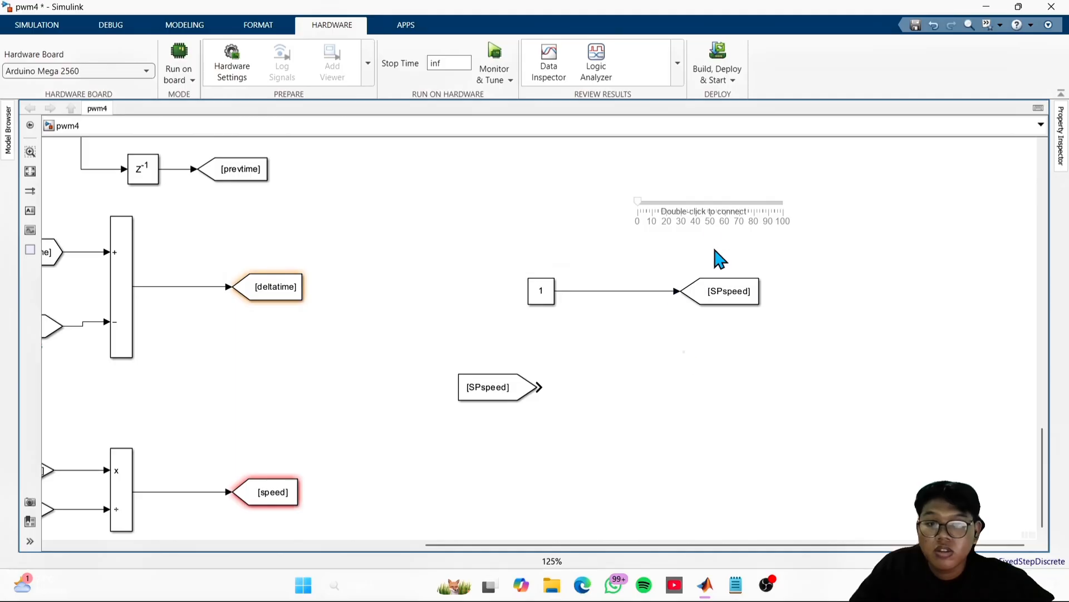
pyautogui.doubleClick(684, 222)
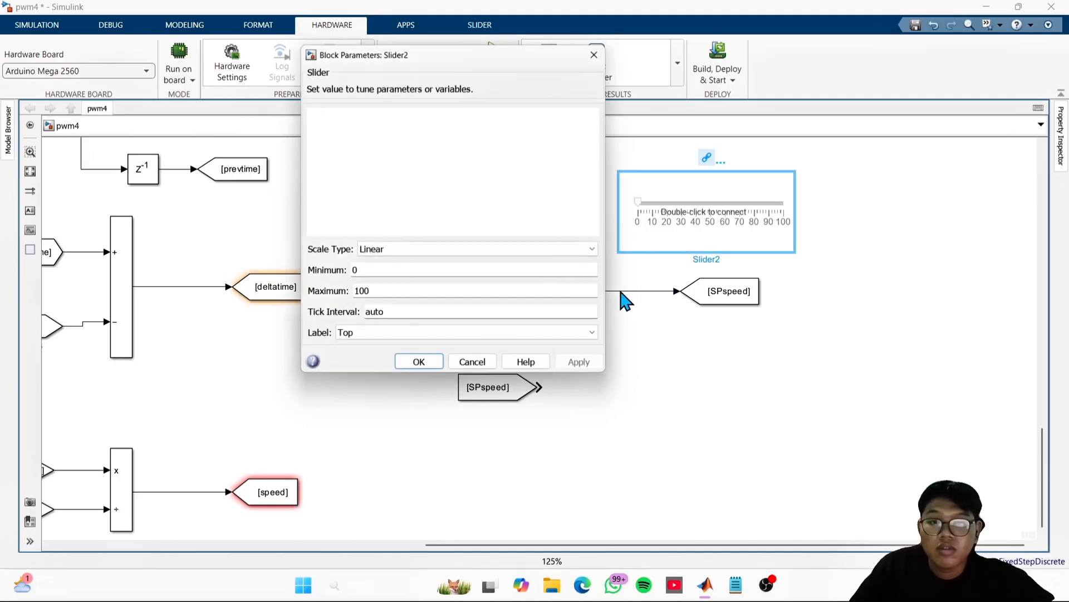
pyautogui.moveTo(513, 60); pyautogui.dragTo(919, 166)
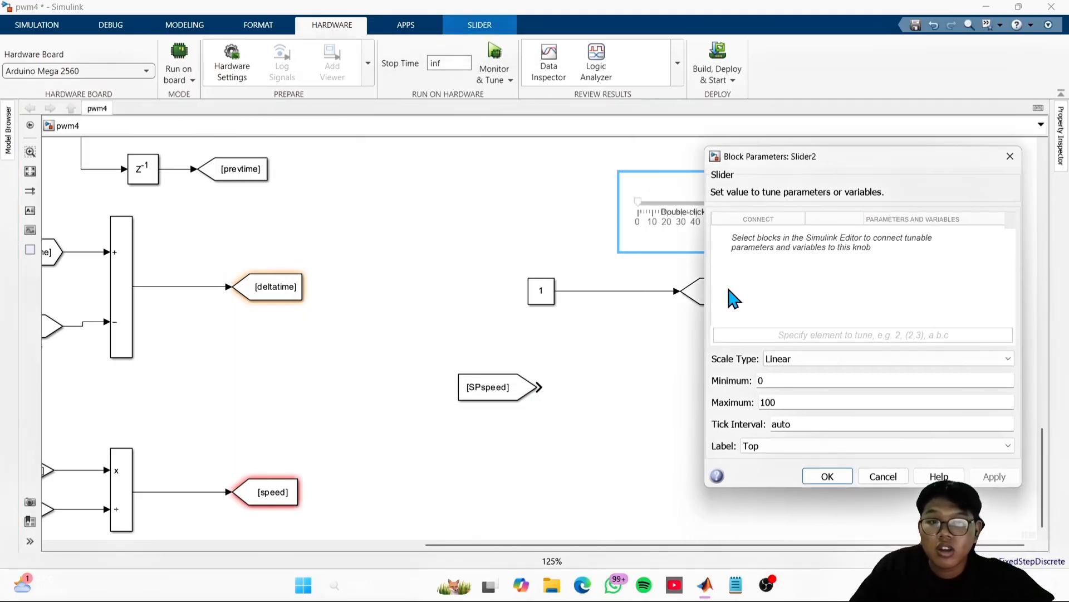
pyautogui.click(548, 289)
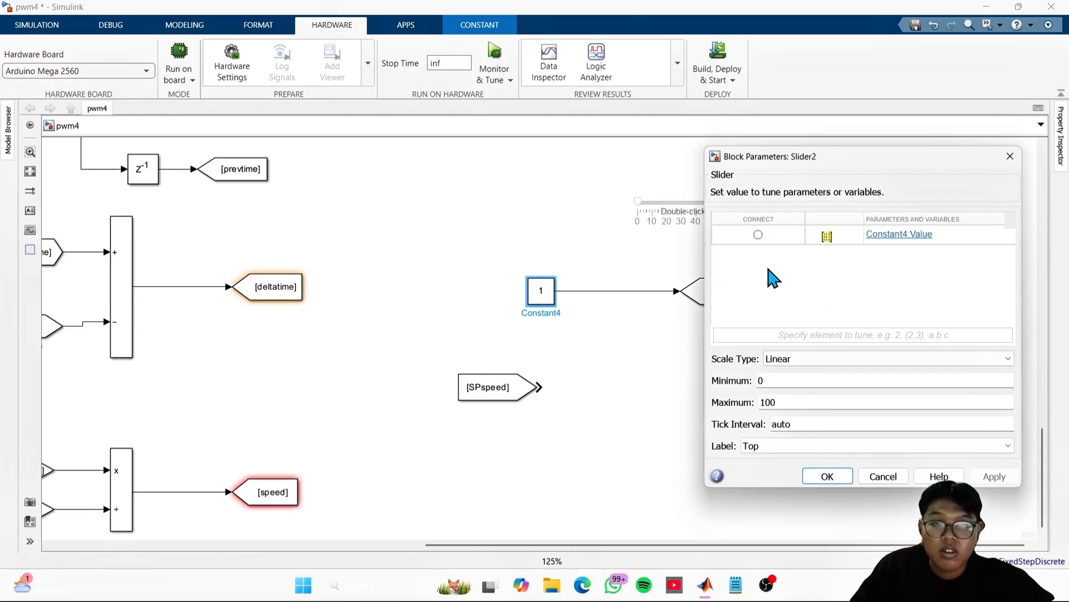
pyautogui.click(758, 234)
pyautogui.click(827, 475)
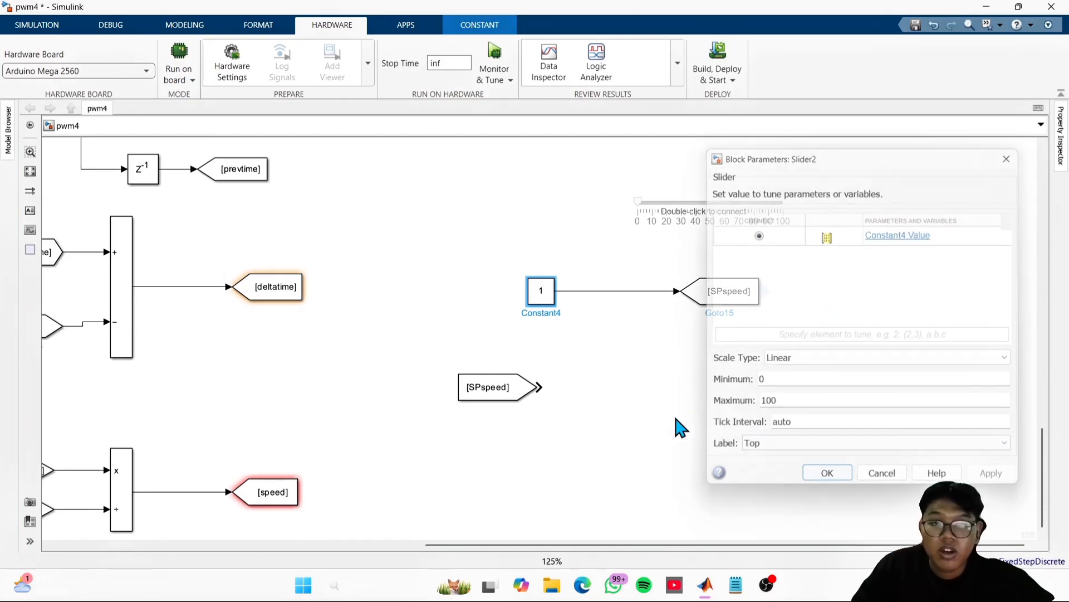
pyautogui.click(591, 307)
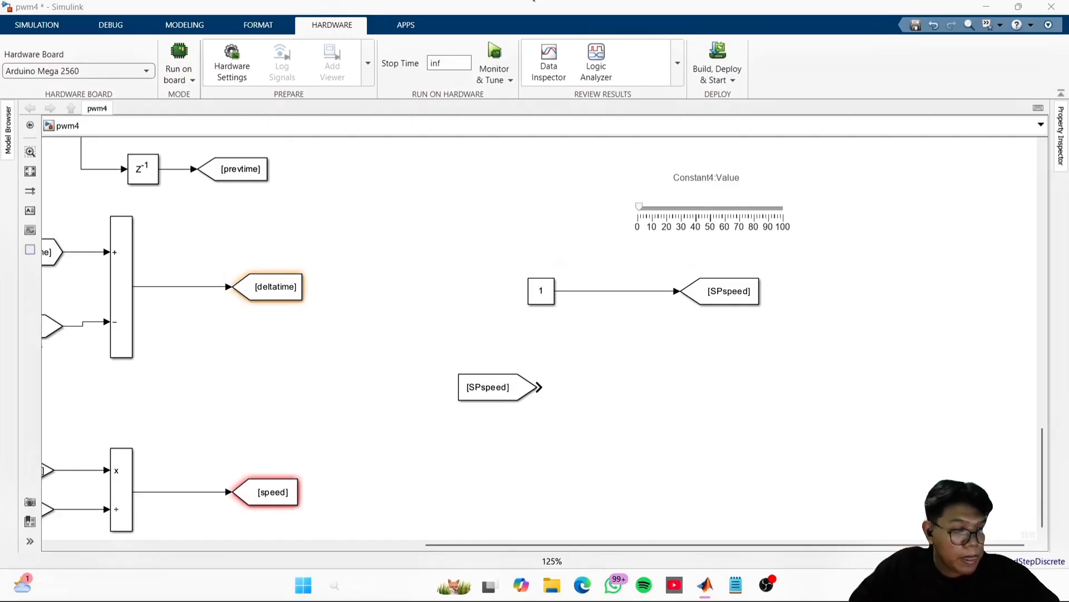
# - Add a continuous PID Controller block to the right of the SPspeed From block
pyautogui.doubleClick(830, 390)
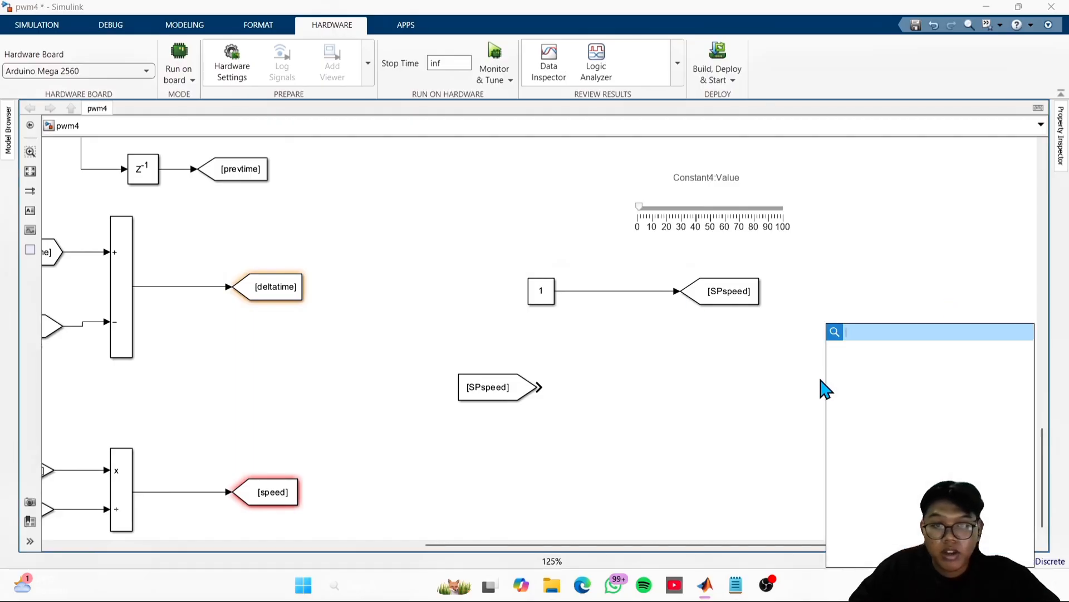
pyautogui.write('pid')
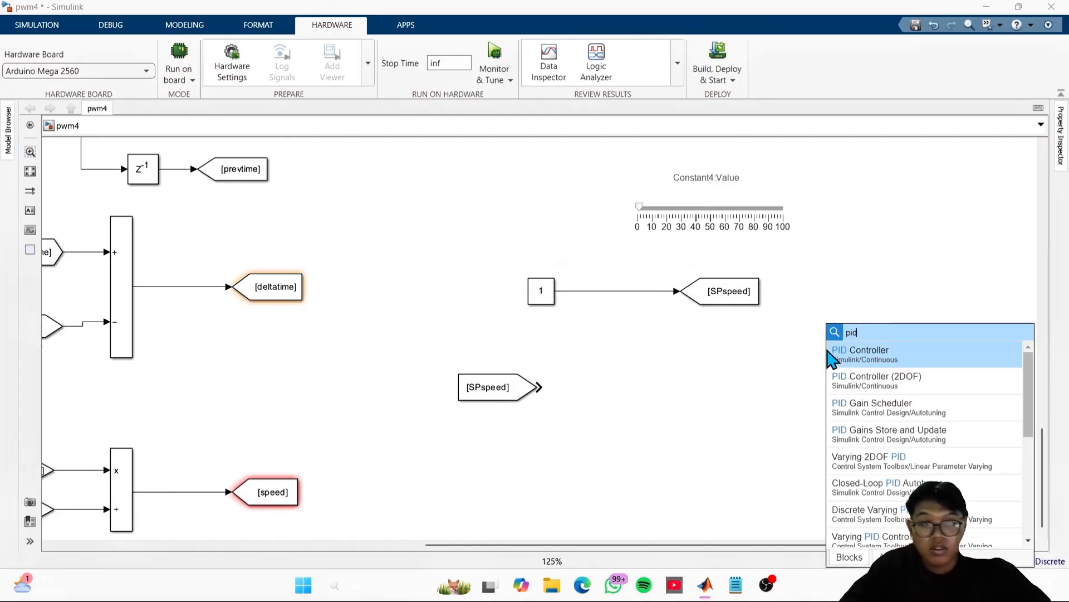
pyautogui.click(890, 354)
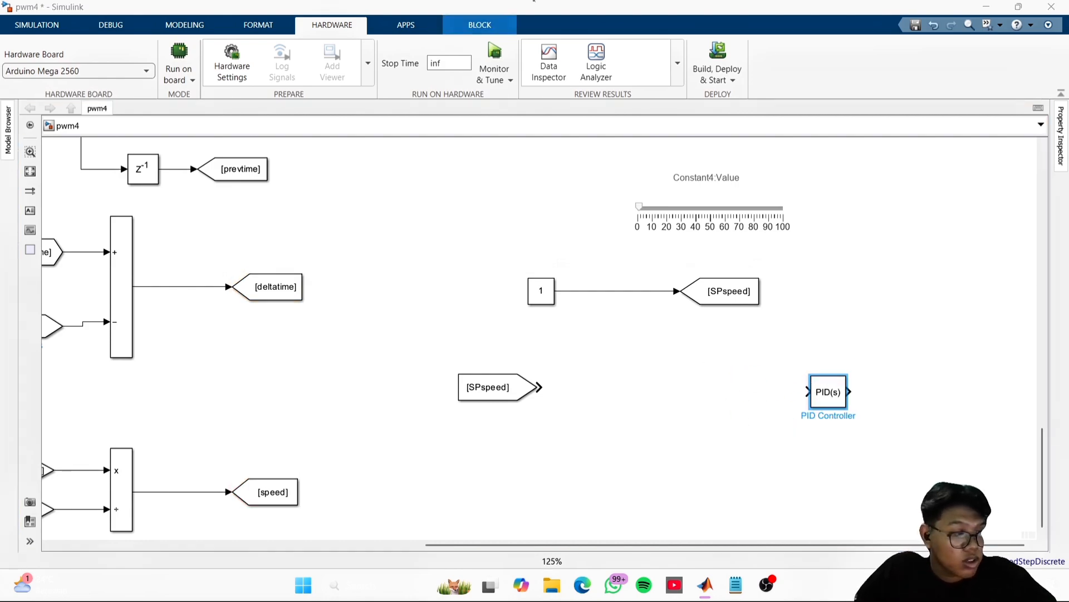
# - Add a Sum block between the SPspeed From block and the PID Controller, level with the From block
pyautogui.doubleClick(685, 375)
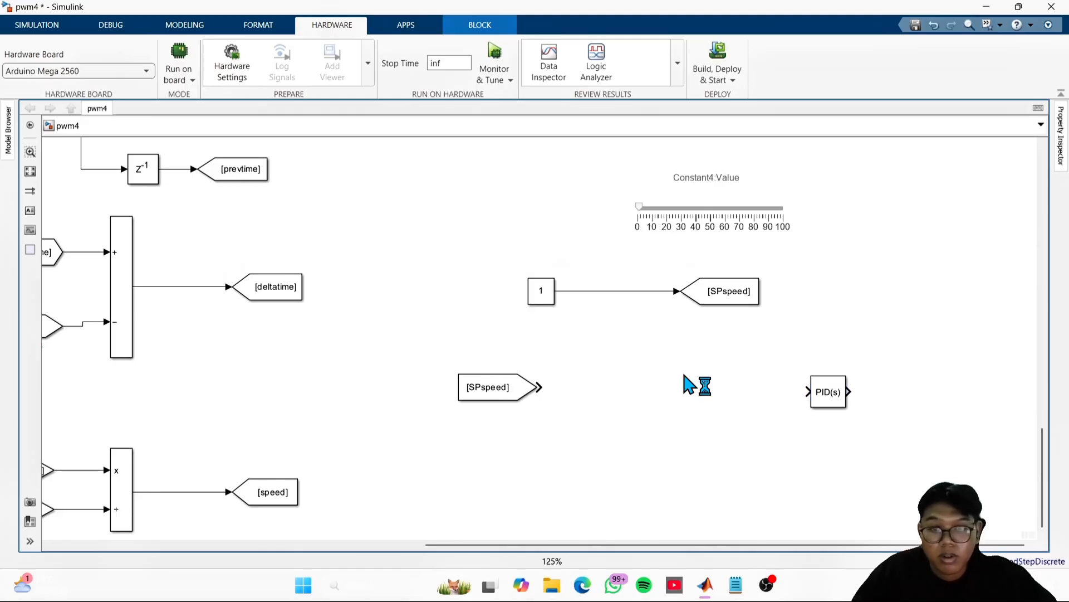
pyautogui.write('sum')
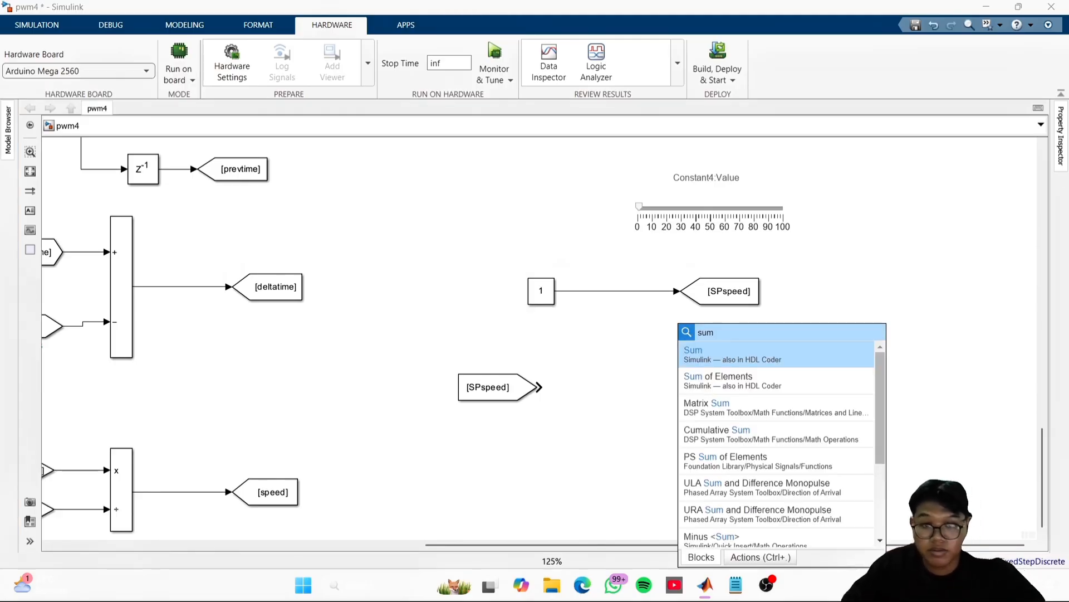
pyautogui.press('Return')
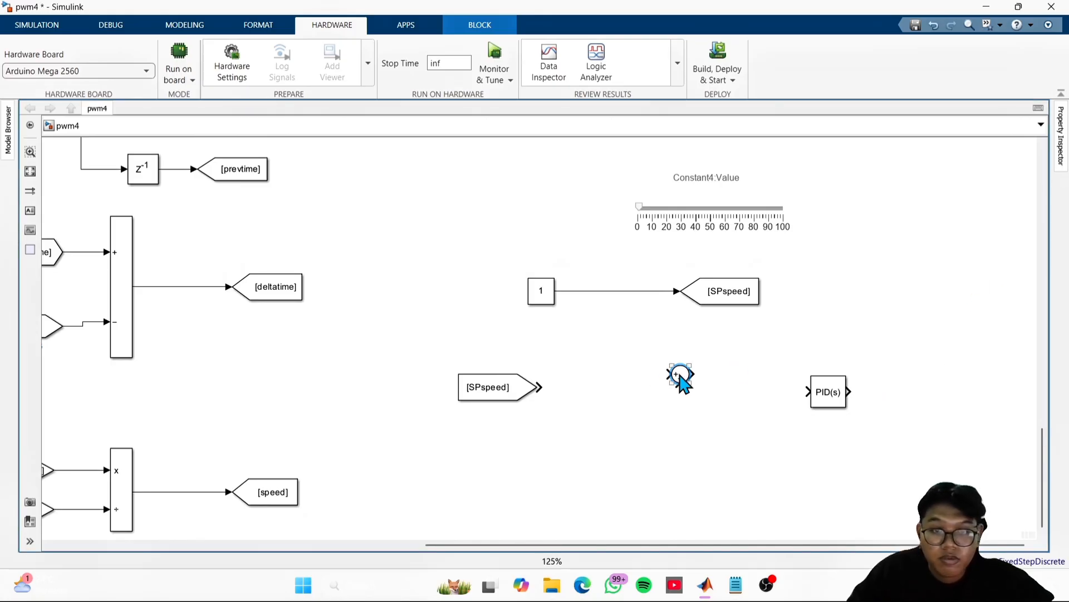
pyautogui.moveTo(680, 374); pyautogui.dragTo(654, 391)
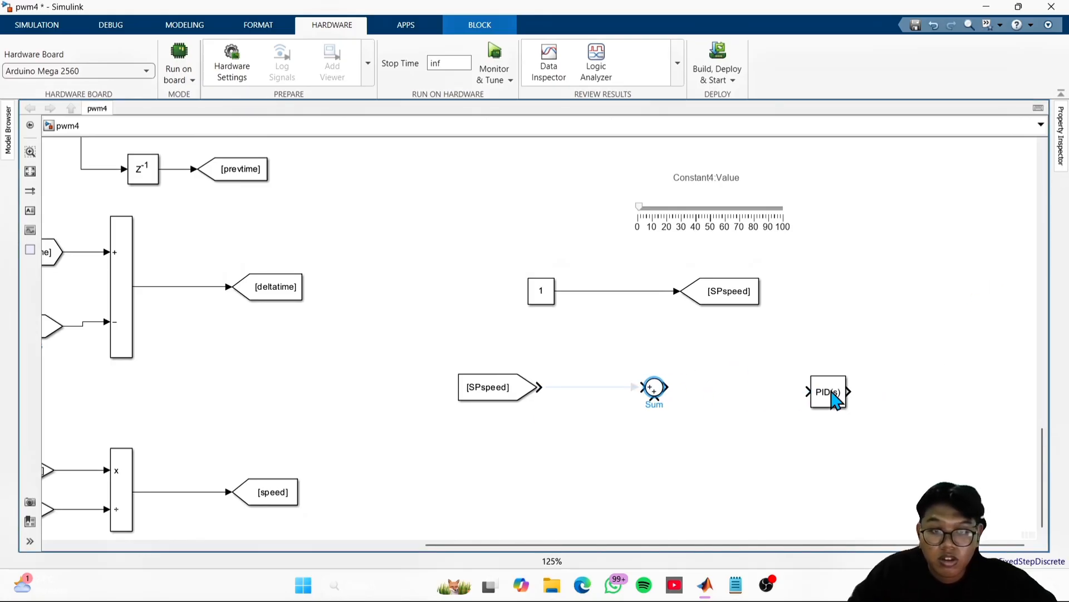
# - Align the PID Controller with the Sum block and wire the SPspeed From block through the Sum into the controller
pyautogui.moveTo(819, 402); pyautogui.dragTo(767, 394)
pyautogui.click(599, 390)
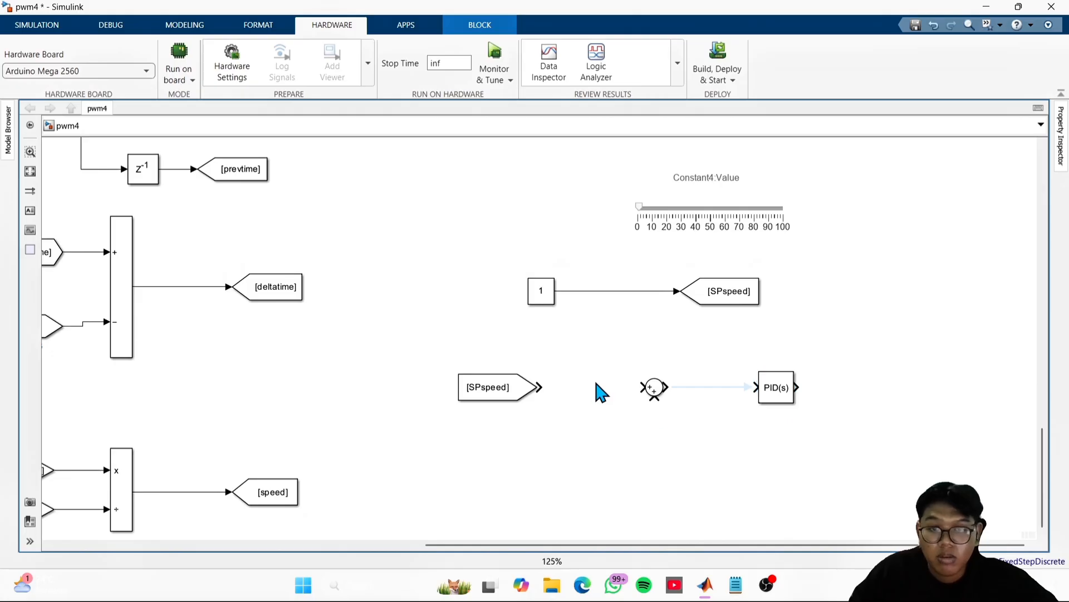
pyautogui.moveTo(551, 392); pyautogui.dragTo(755, 387)
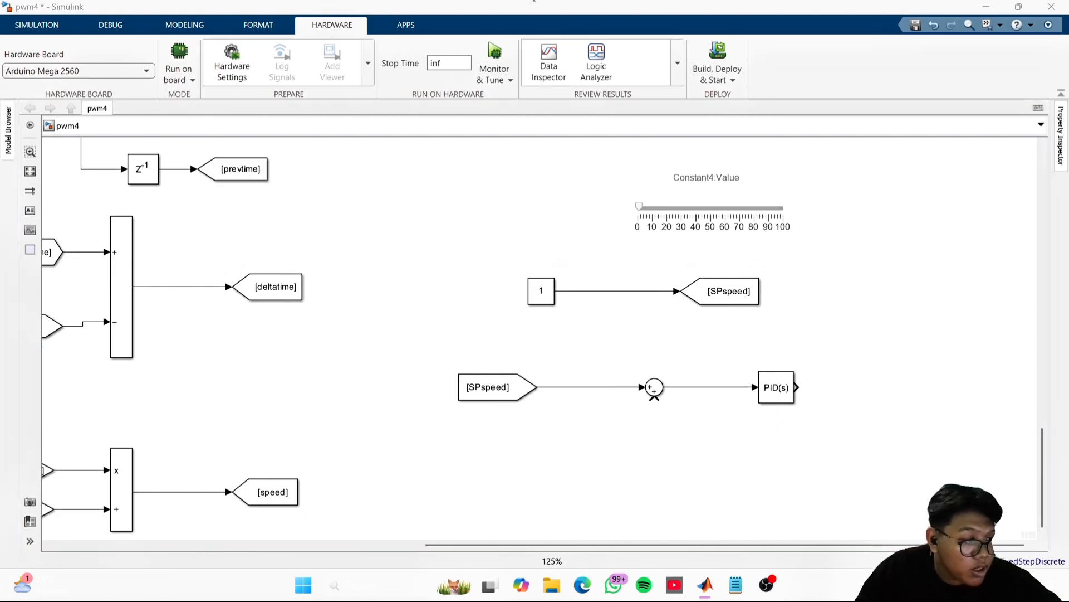
# - Set the Sum block's list of signs to |+- so that its lower input is subtracted
pyautogui.doubleClick(654, 387)
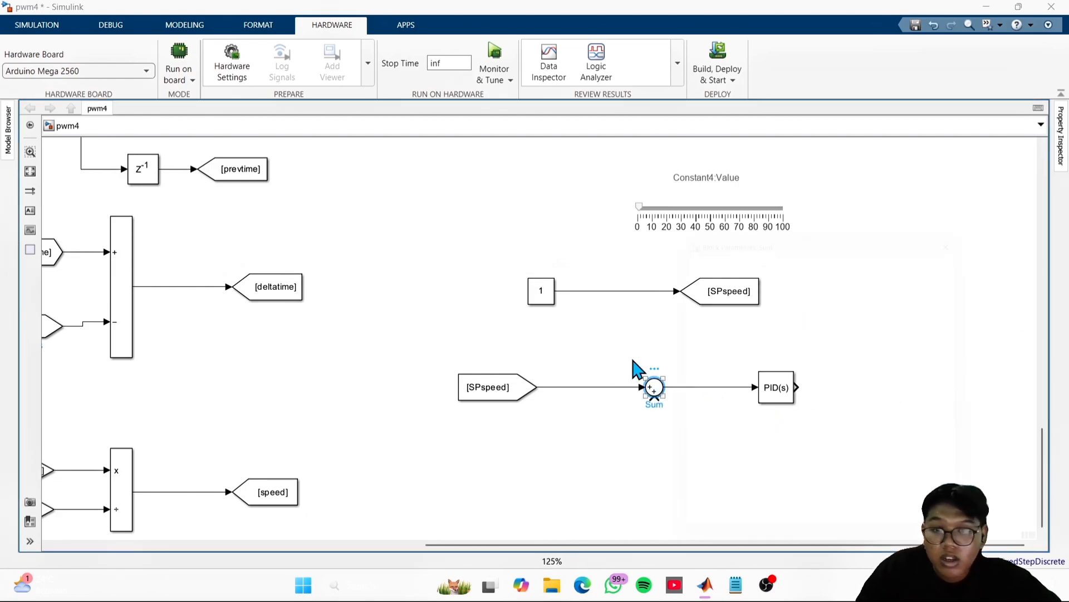
pyautogui.doubleClick(722, 404)
pyautogui.click(722, 405)
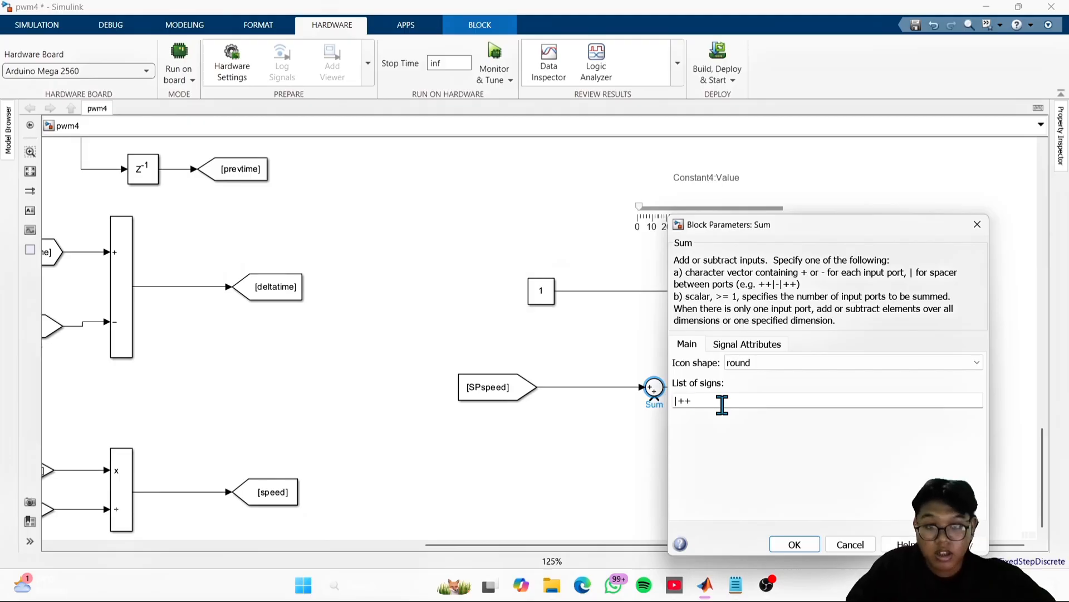
pyautogui.press('BackSpace')
pyautogui.press('Return')
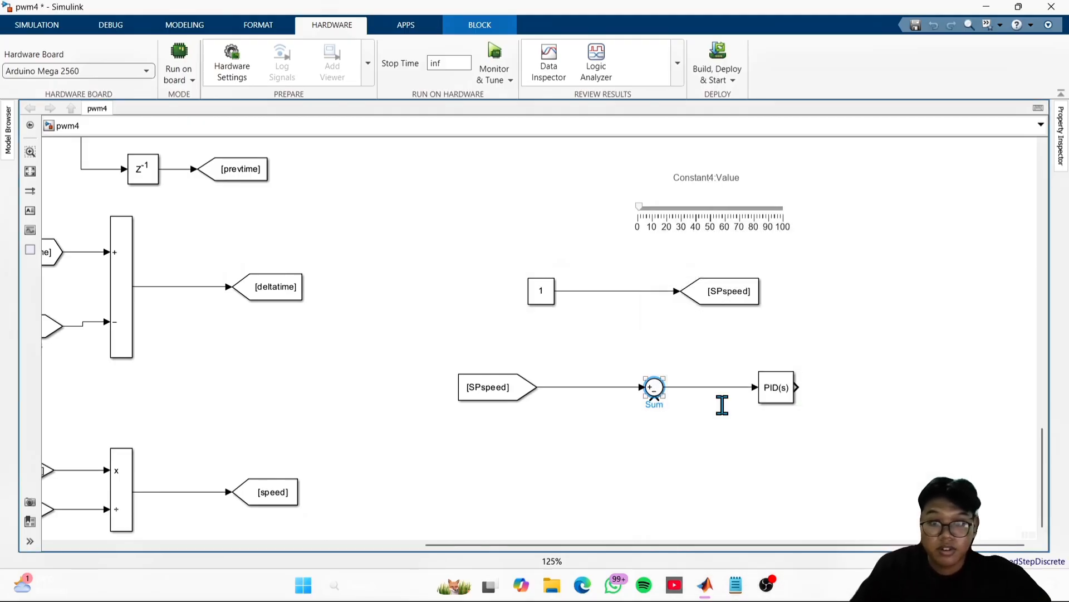
pyautogui.click(931, 378)
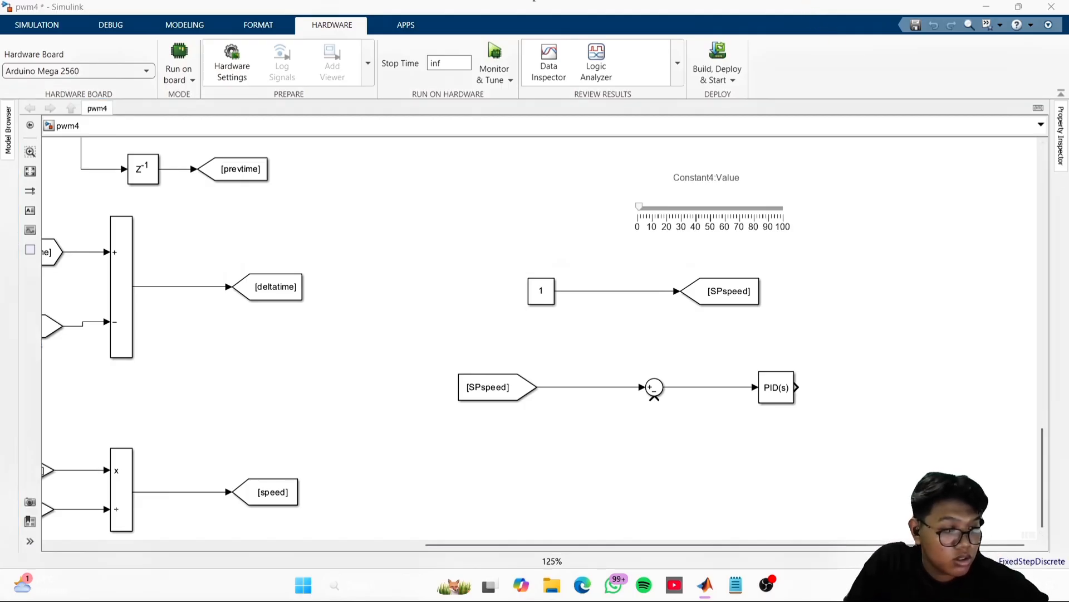
# - Set the PID Controller to discrete-time with a proportional gain of 0.5
pyautogui.click(776, 389)
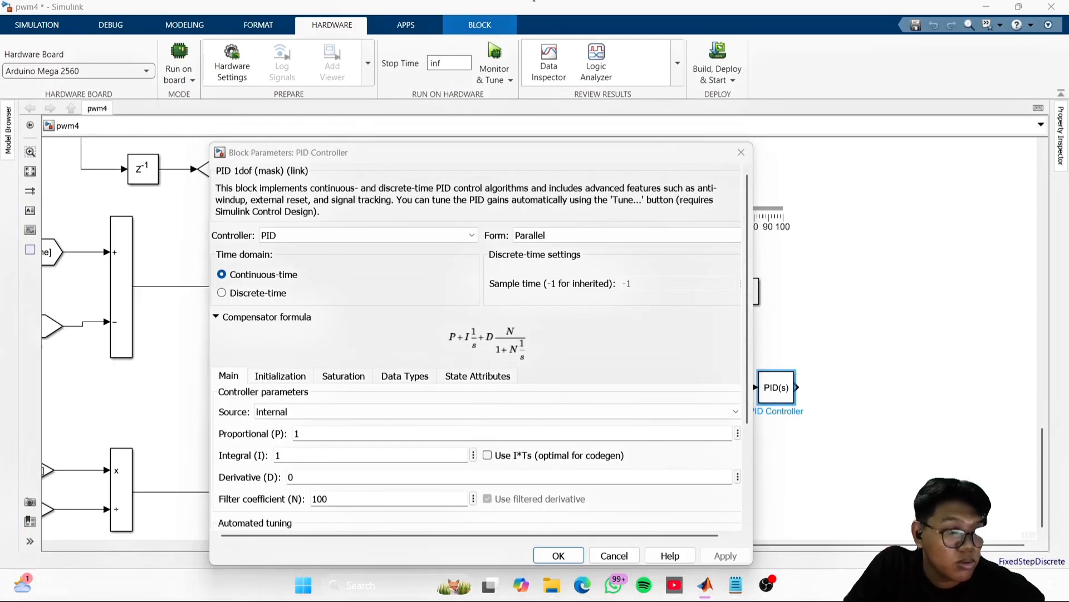
pyautogui.click(266, 293)
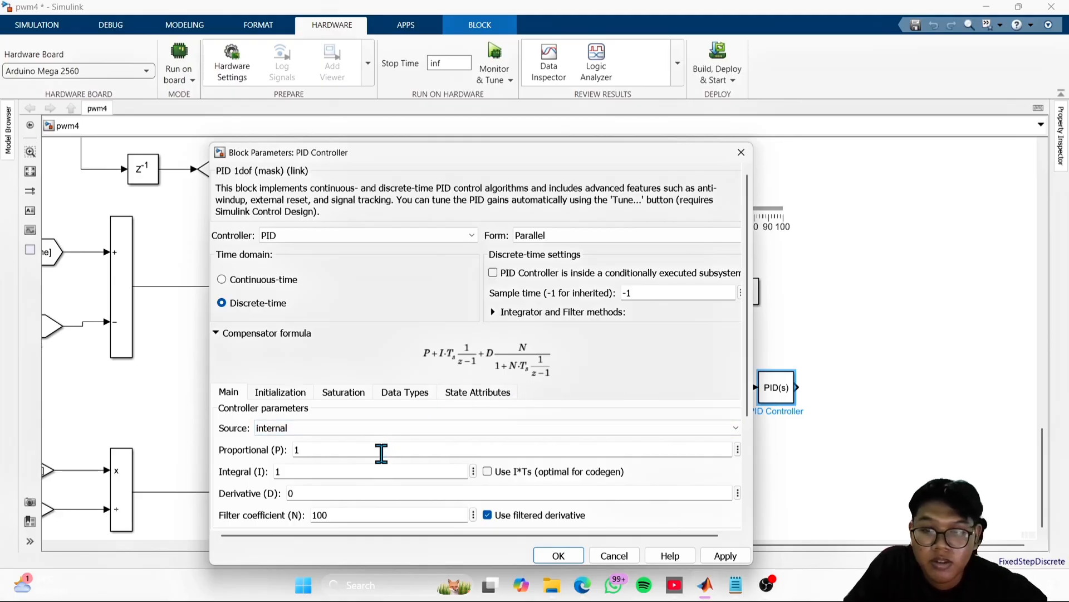
pyautogui.write('0')
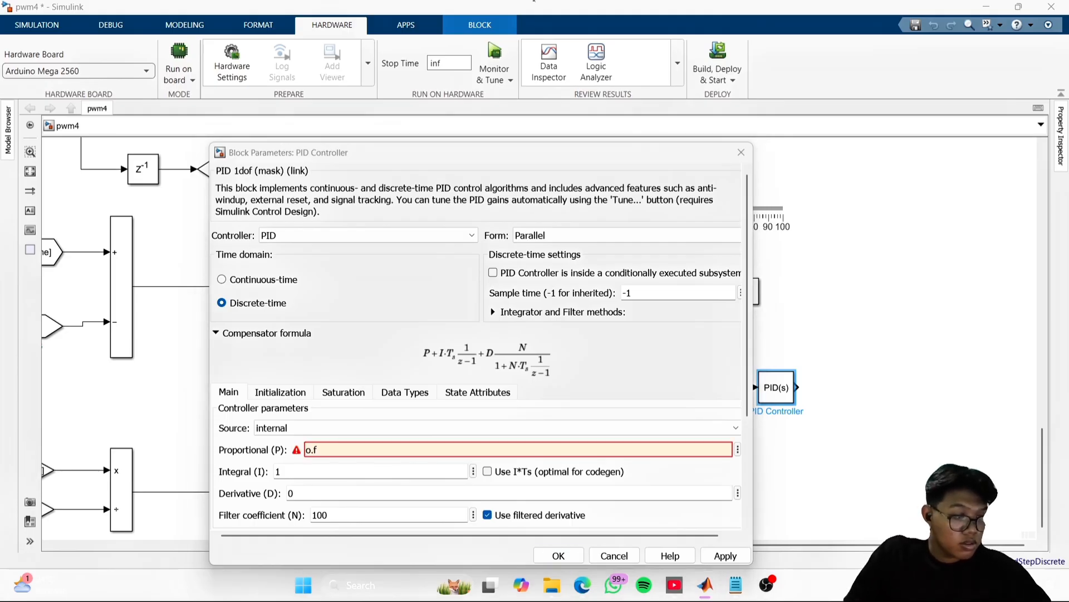
pyautogui.doubleClick(376, 443)
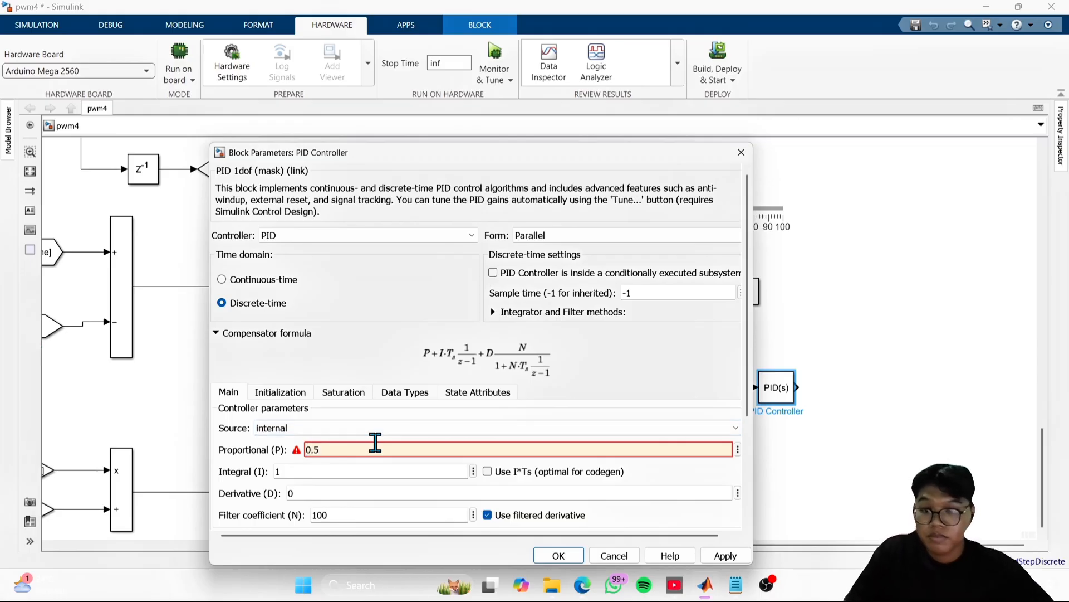
pyautogui.click(349, 332)
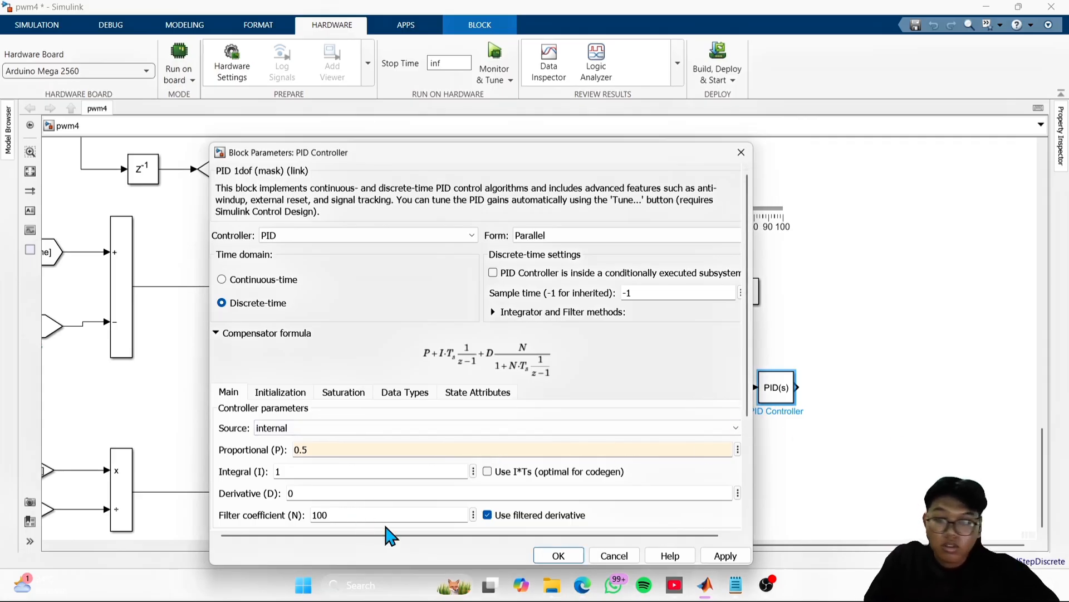
# - Choose Transfer Function Based (PID Tuner App) as the PID Controller's automated tuning method
pyautogui.scroll(-3, 394, 496)
pyautogui.click(430, 495)
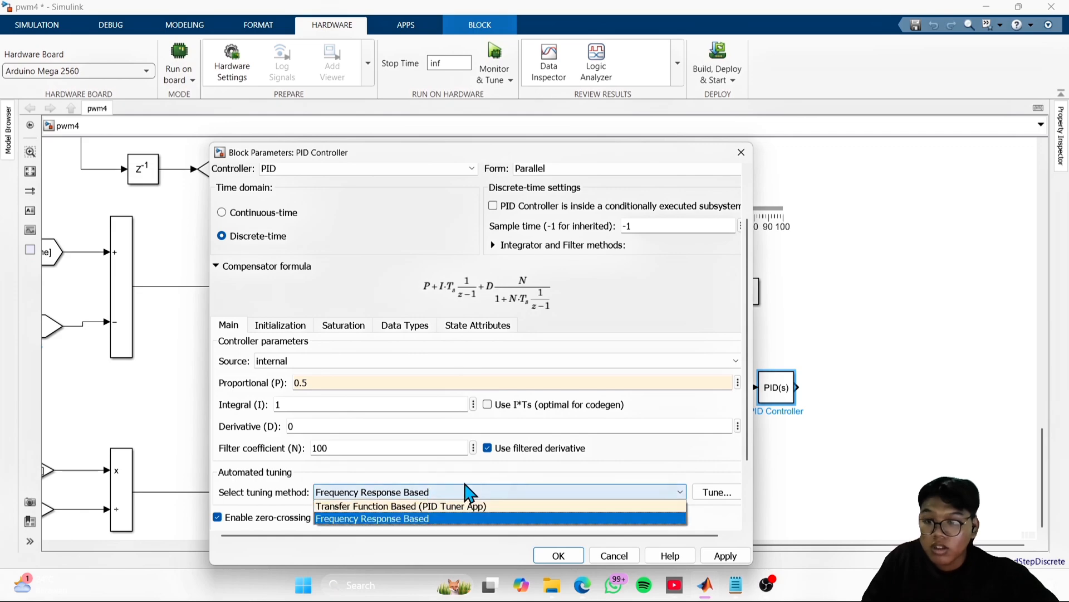
pyautogui.click(455, 504)
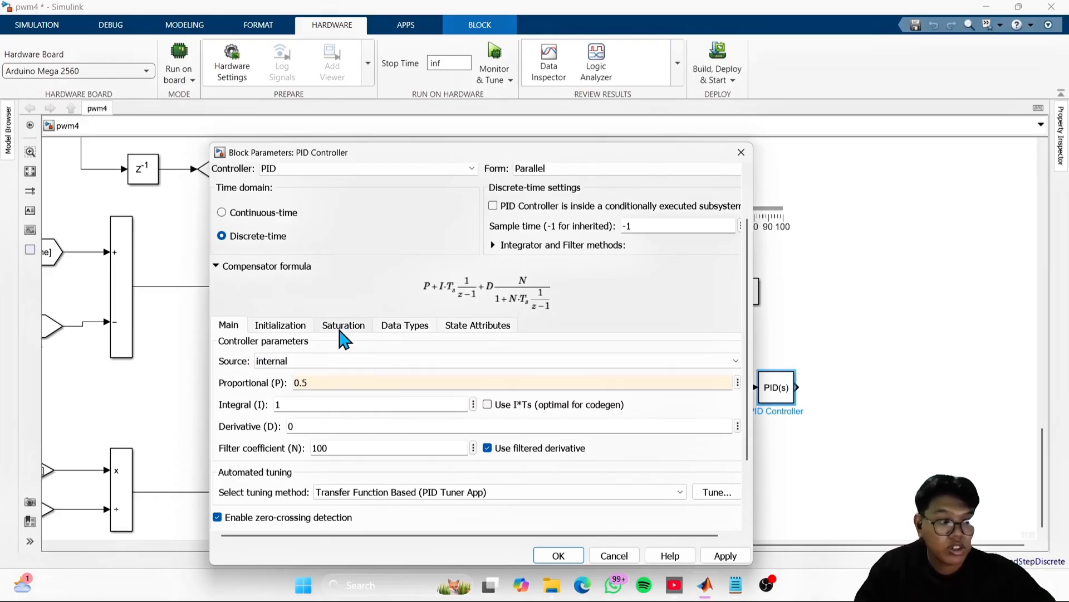
# - Enable output limiting for the PID Controller and set its anti-windup method to clamping
pyautogui.click(343, 326)
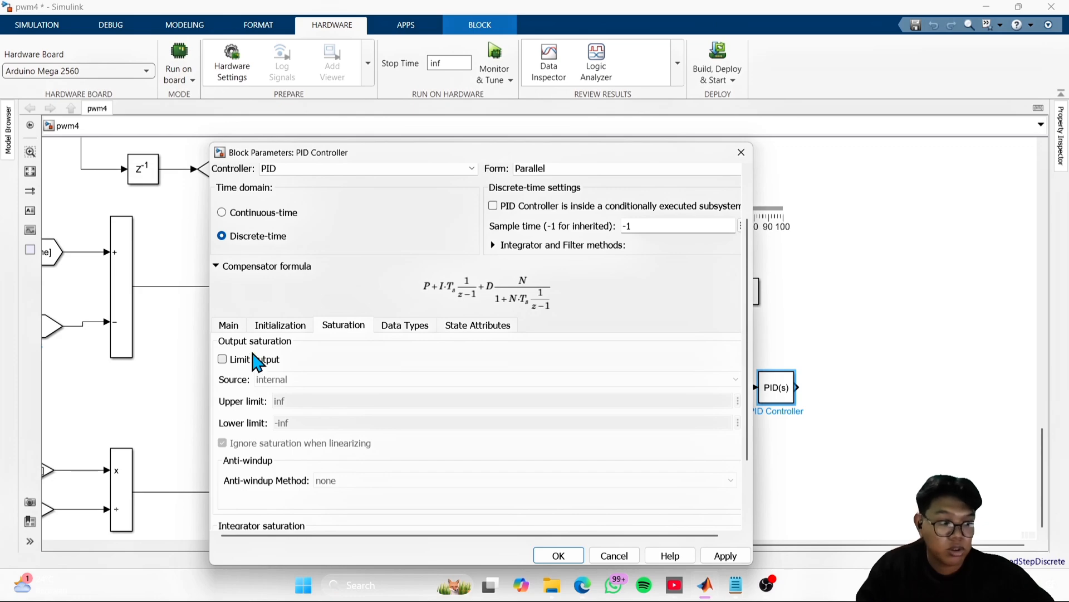
pyautogui.click(254, 359)
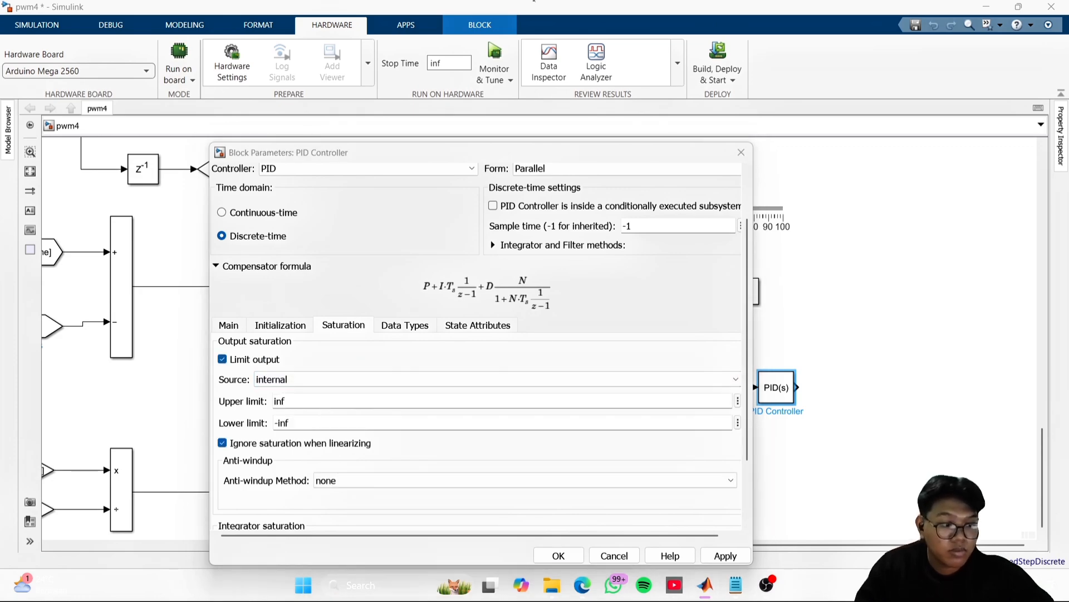
pyautogui.scroll(-1, 412, 457)
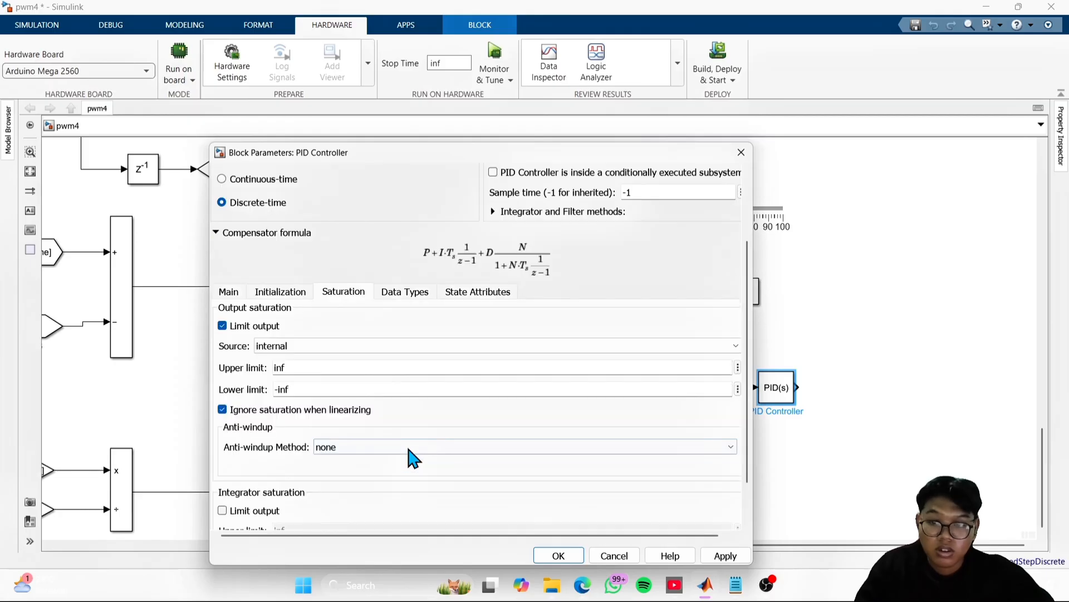
pyautogui.click(379, 456)
pyautogui.click(372, 487)
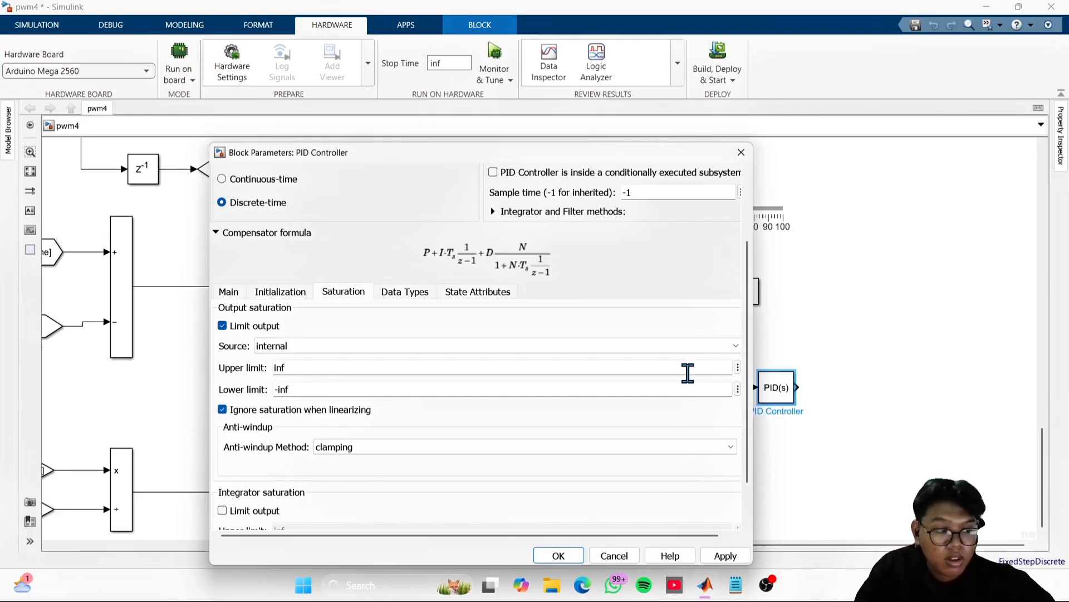
# - Set the PID Controller's output saturation to an upper limit of 255 and a lower limit of -255, and apply the parameters
pyautogui.press('super+shift+s')
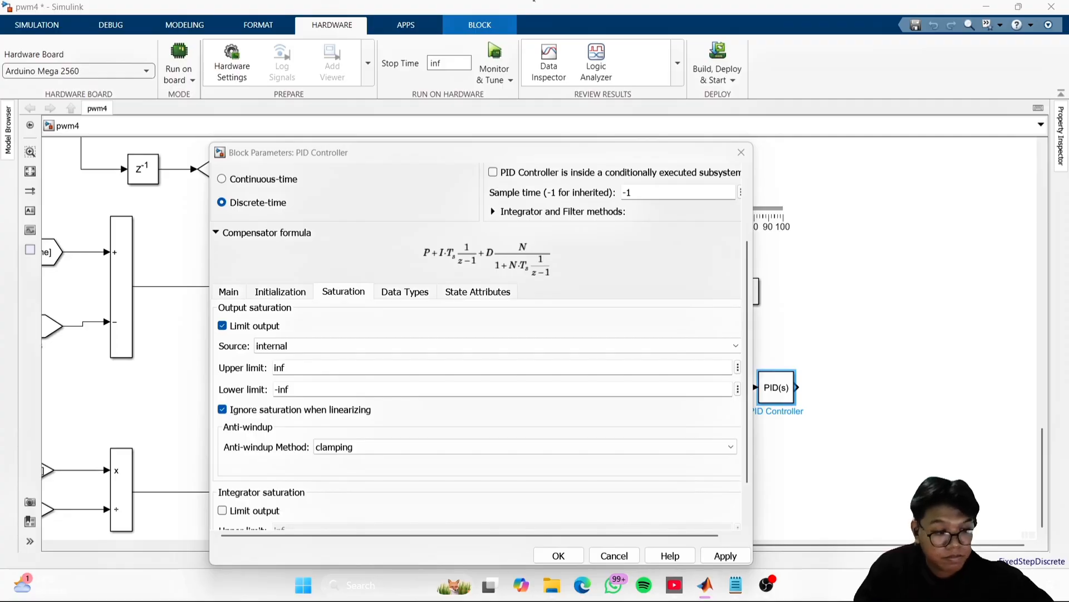
pyautogui.click(704, 276)
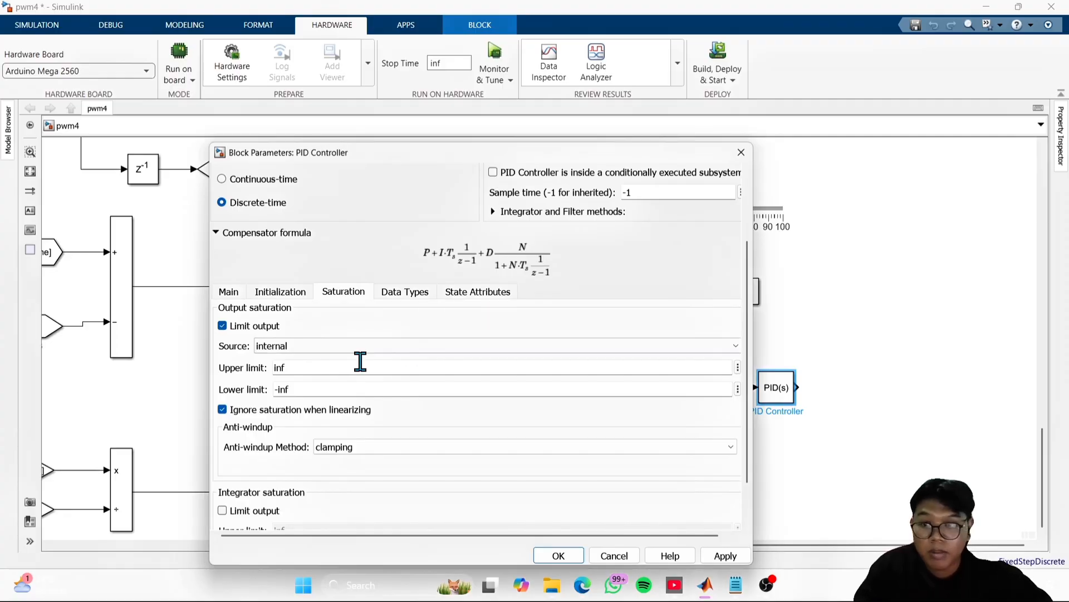
pyautogui.doubleClick(293, 369)
pyautogui.write('2')
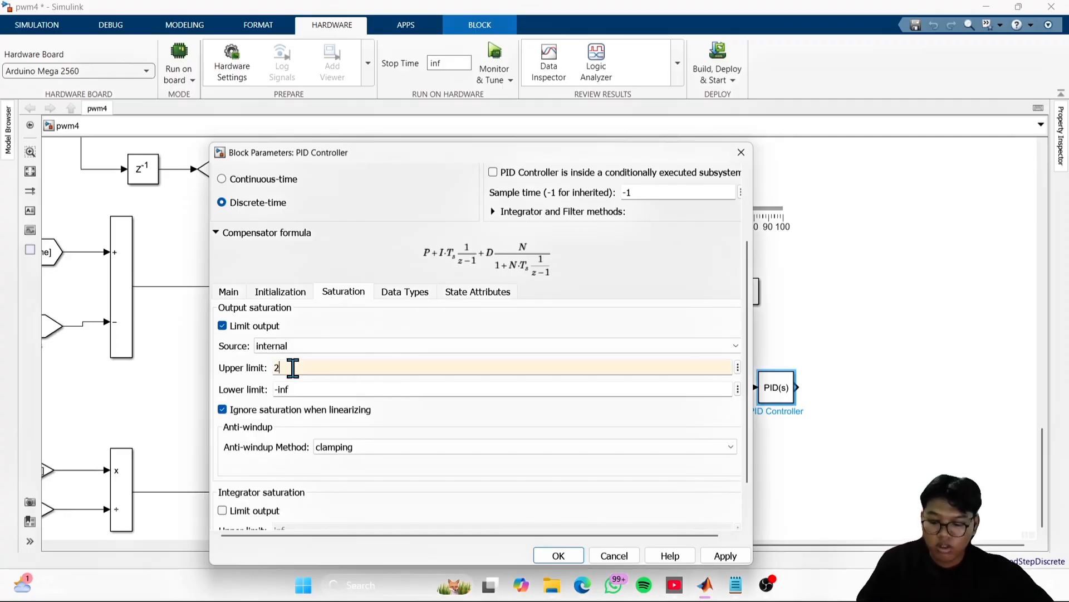
pyautogui.write('55')
pyautogui.doubleClick(320, 389)
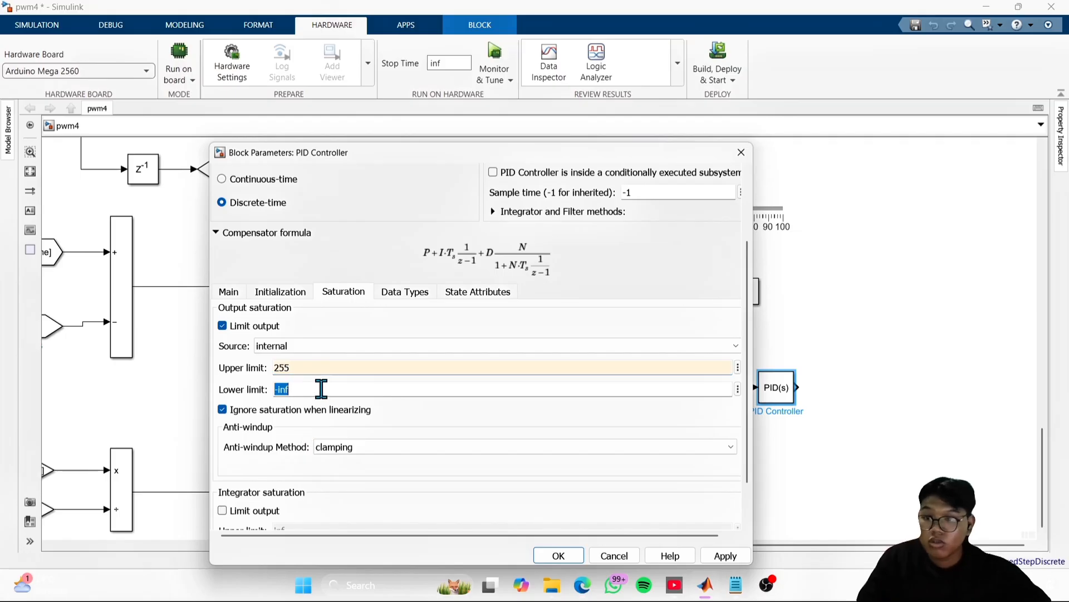
pyautogui.write('-255')
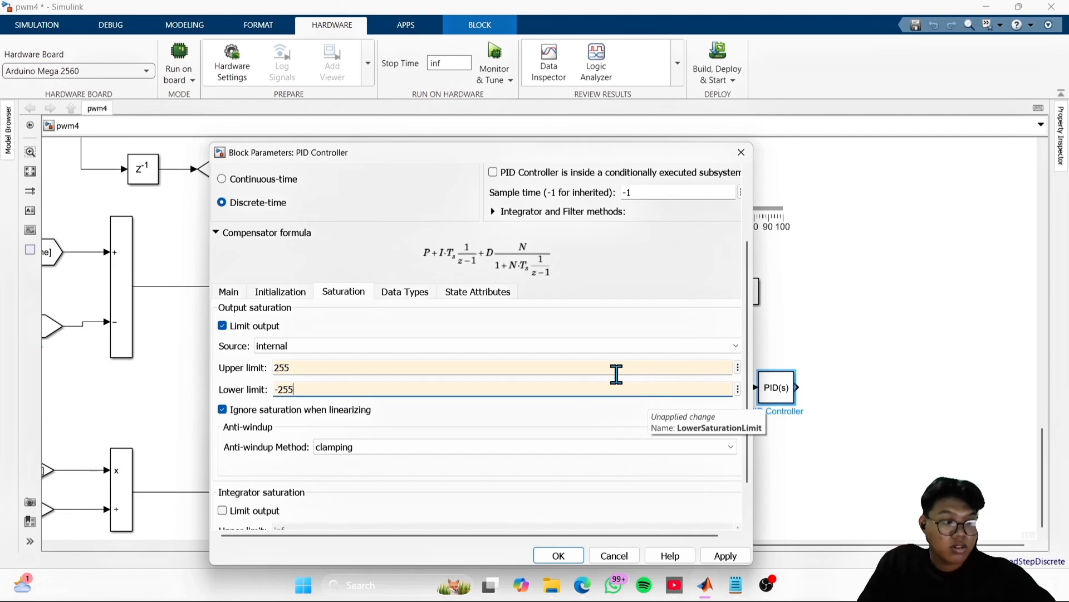
pyautogui.click(232, 294)
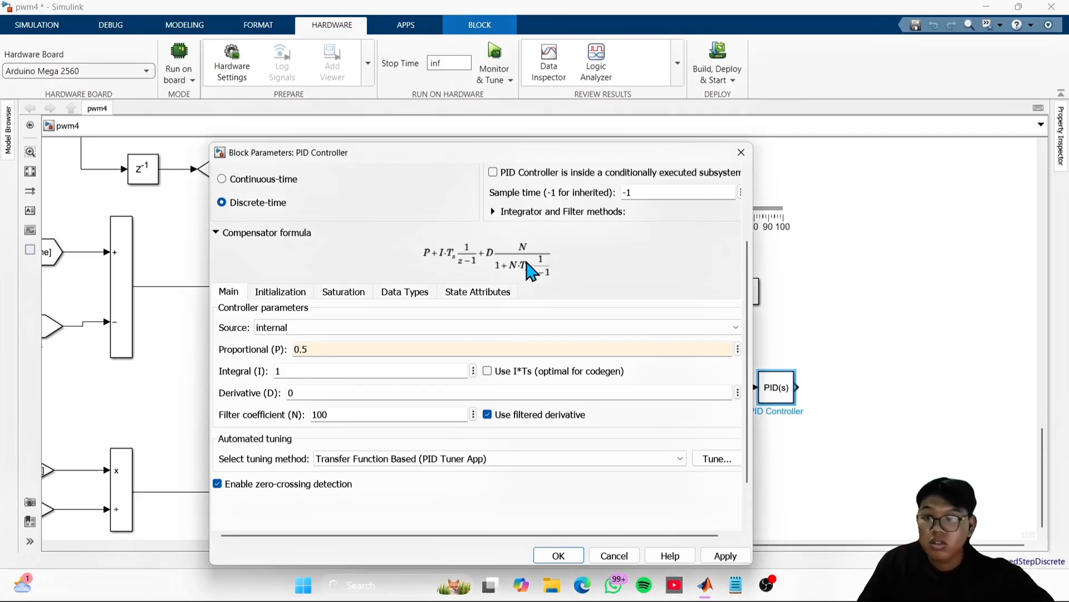
pyautogui.scroll(3, 578, 260)
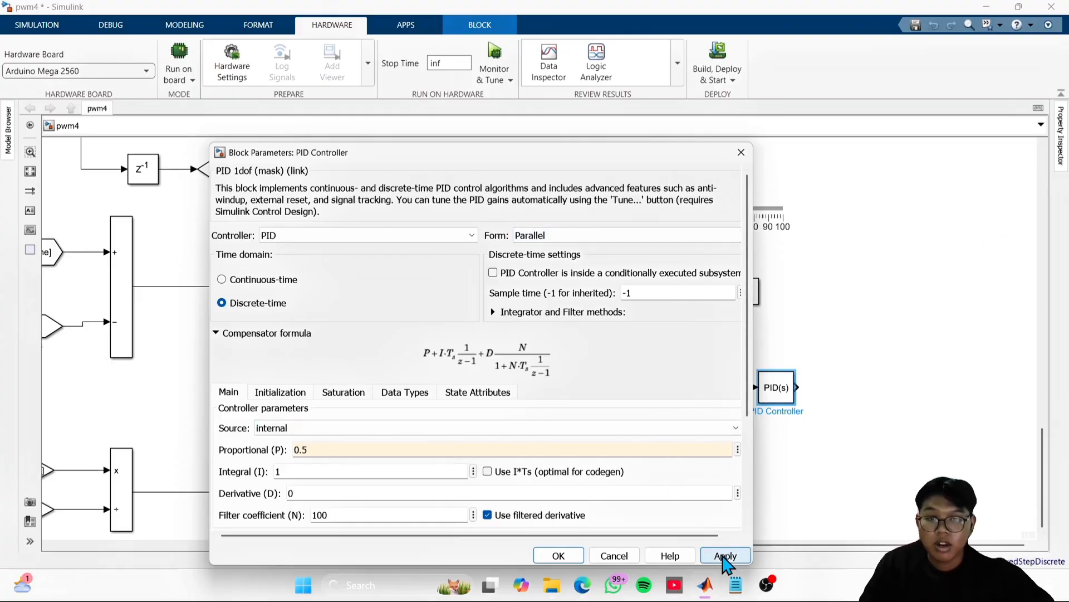
pyautogui.click(724, 556)
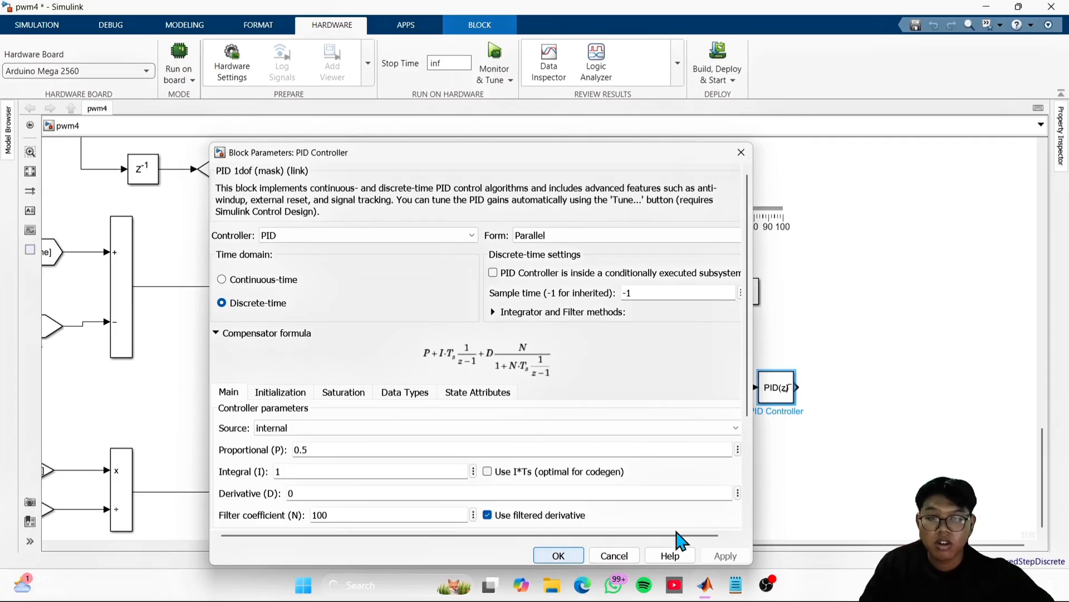
pyautogui.click(559, 556)
pyautogui.click(884, 446)
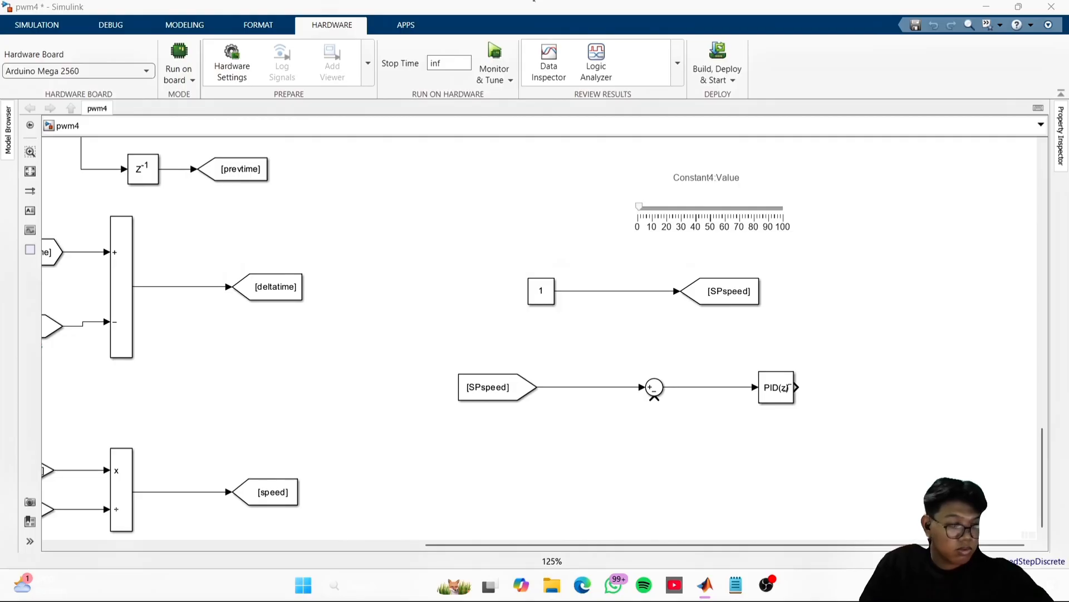
# - Copy the SPspeed Goto block to the output side of the PID Controller and connect the controller's output to it
pyautogui.click(638, 392)
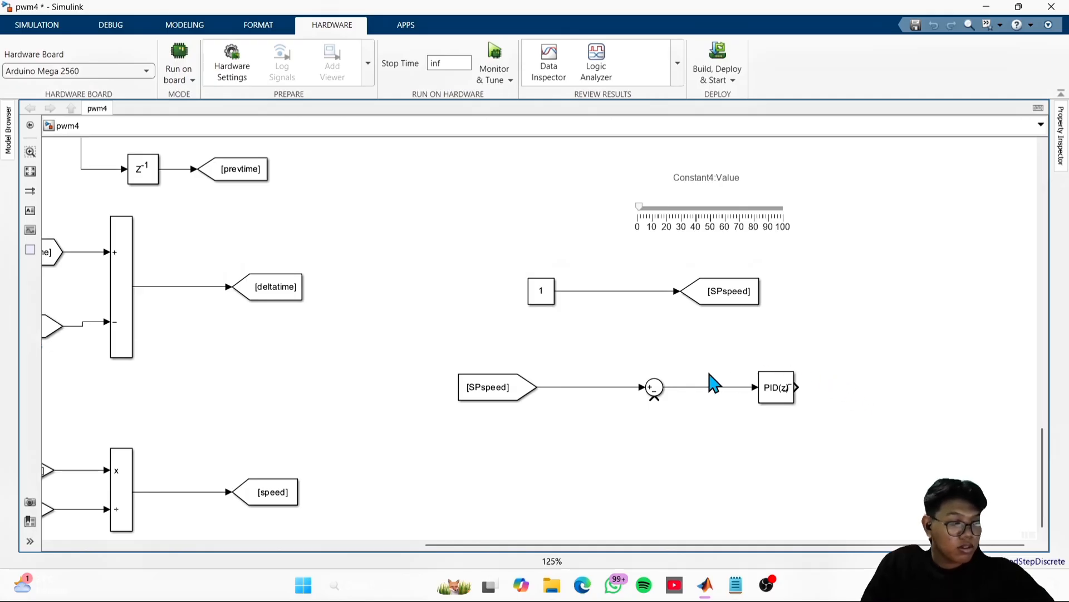
pyautogui.click(730, 291)
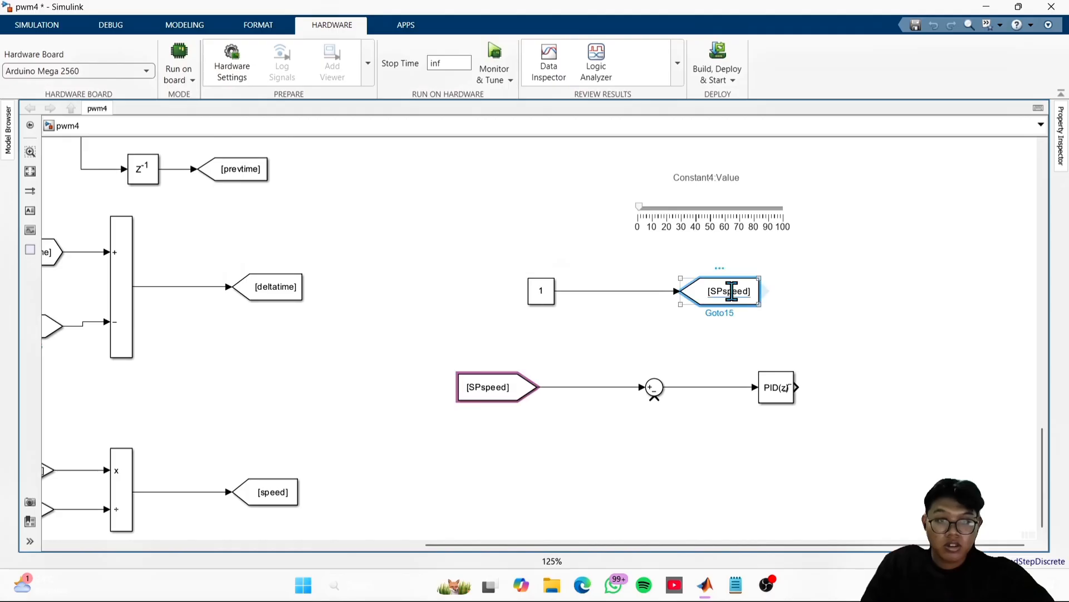
pyautogui.moveTo(731, 291); pyautogui.dragTo(935, 391)
pyautogui.click(830, 470)
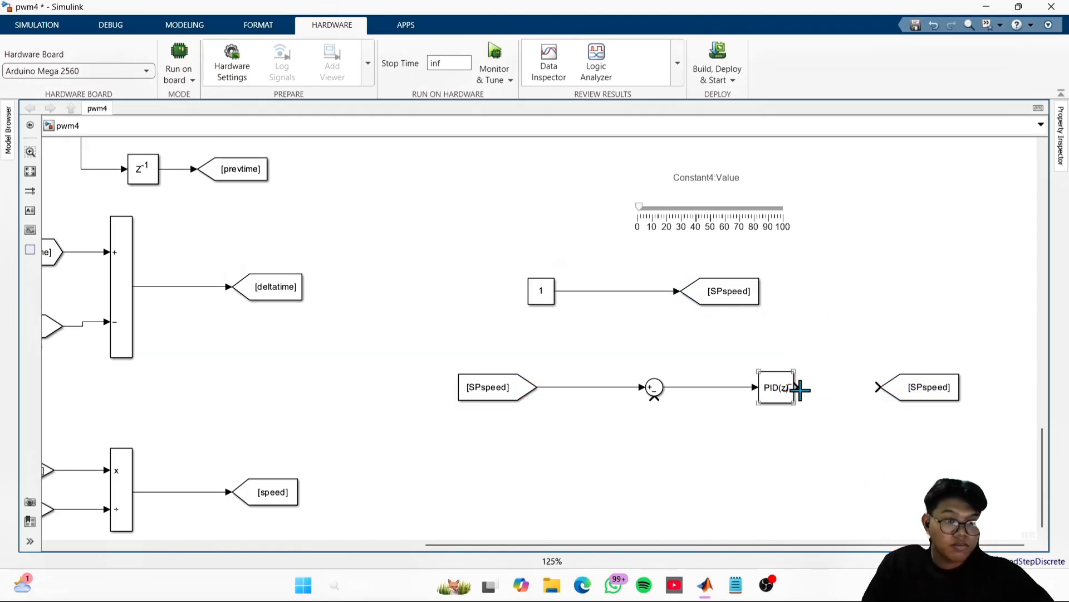
pyautogui.moveTo(824, 377); pyautogui.dragTo(862, 381)
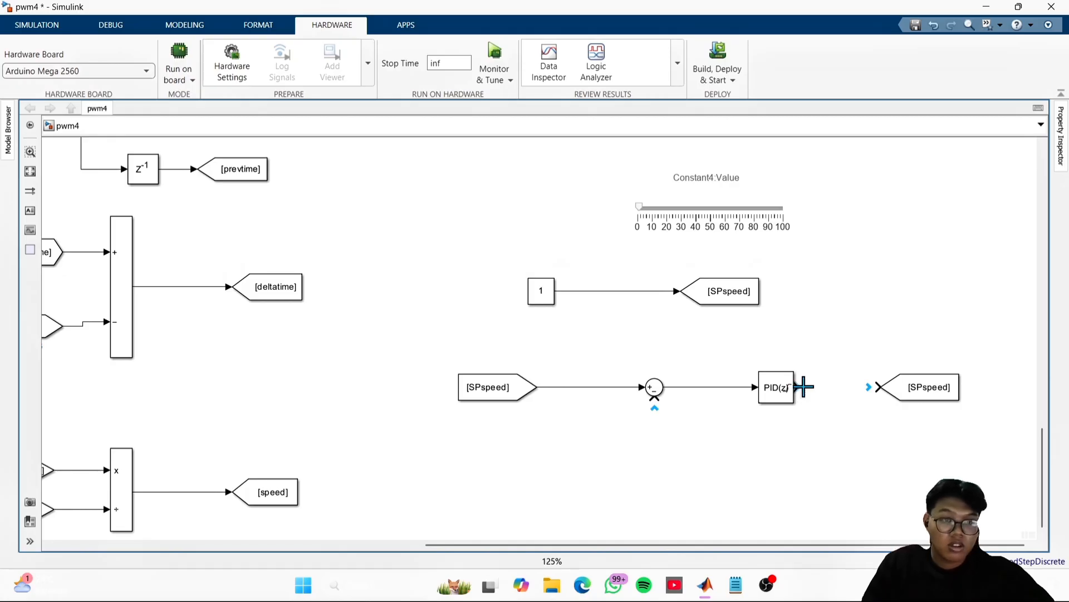
pyautogui.moveTo(800, 387); pyautogui.dragTo(880, 387)
# - Change the tag of the Goto block at the PID Controller's output to PWM
pyautogui.click(941, 397)
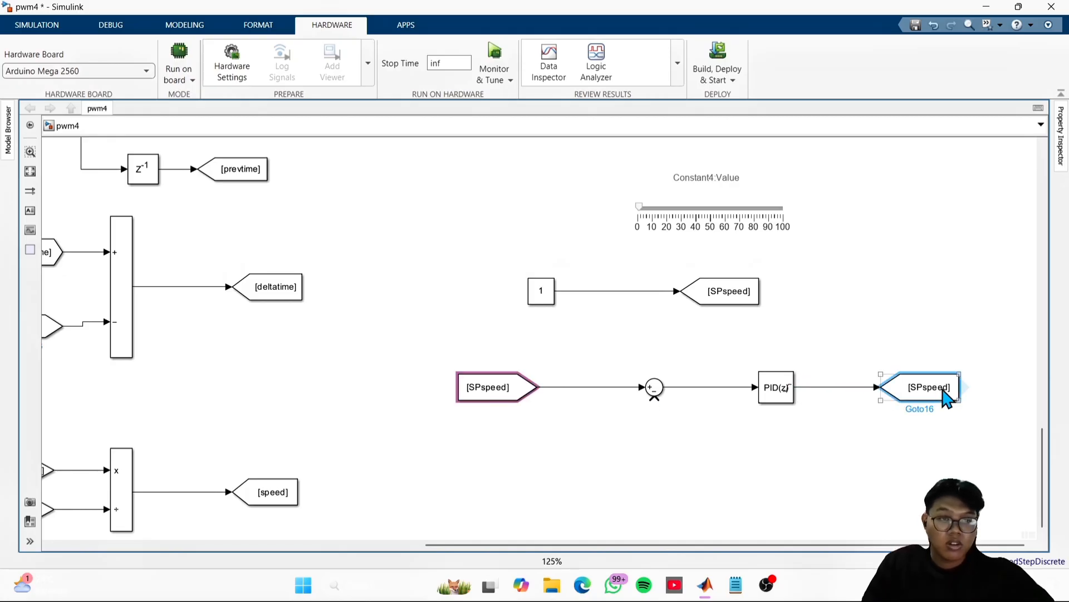
pyautogui.doubleClick(937, 389)
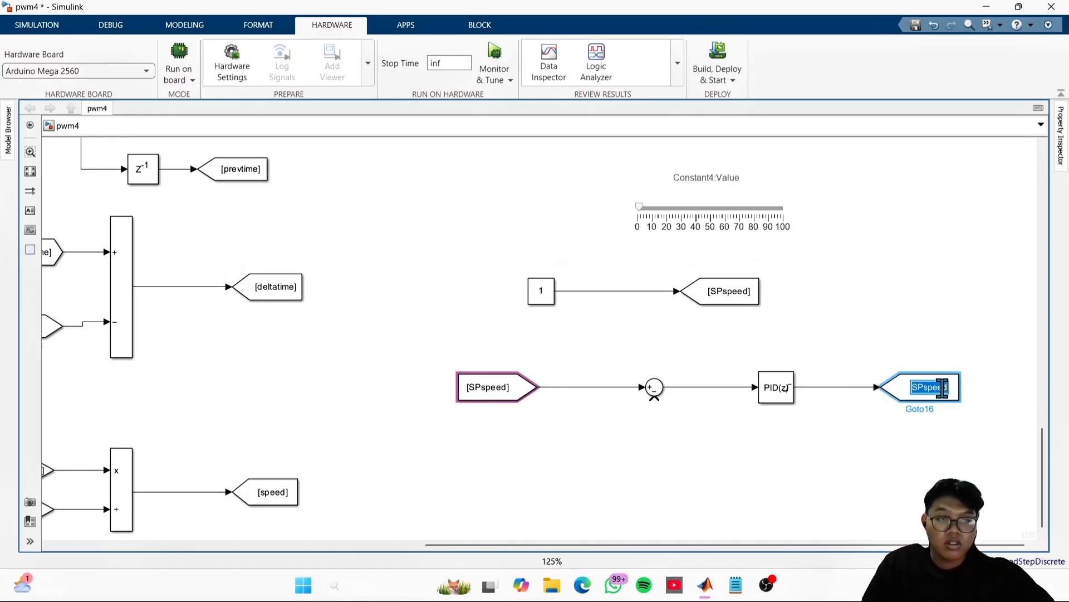
pyautogui.doubleClick(898, 401)
pyautogui.doubleClick(632, 363)
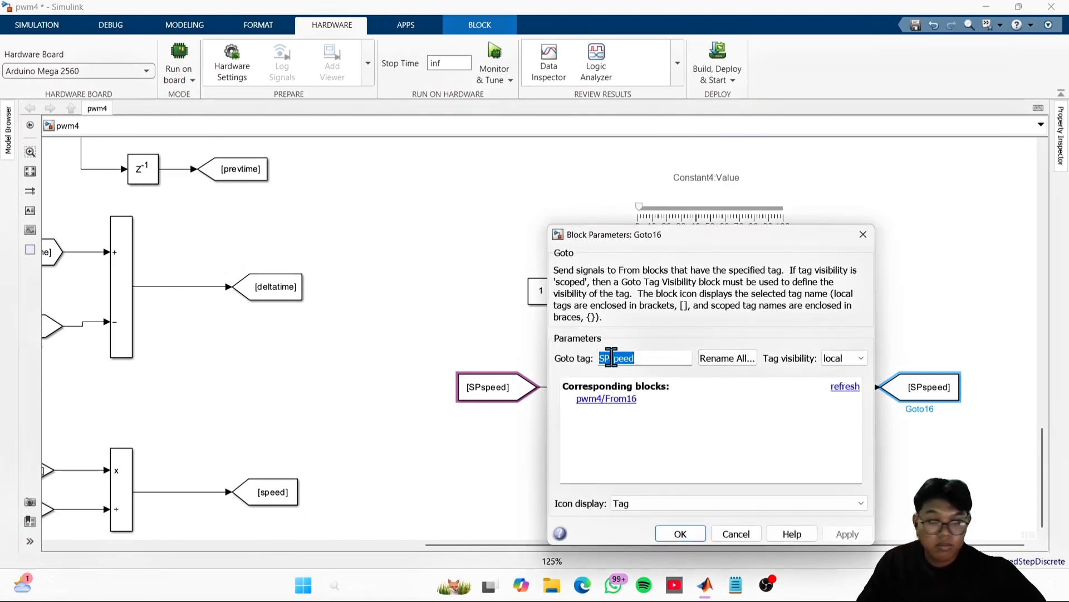
pyautogui.write('pw')
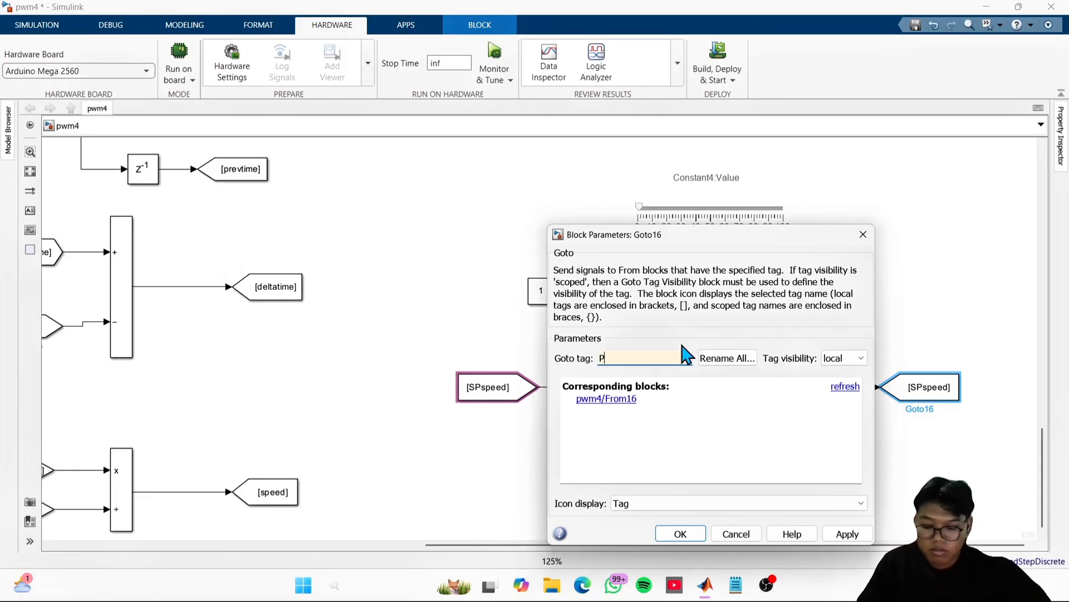
pyautogui.press('Return')
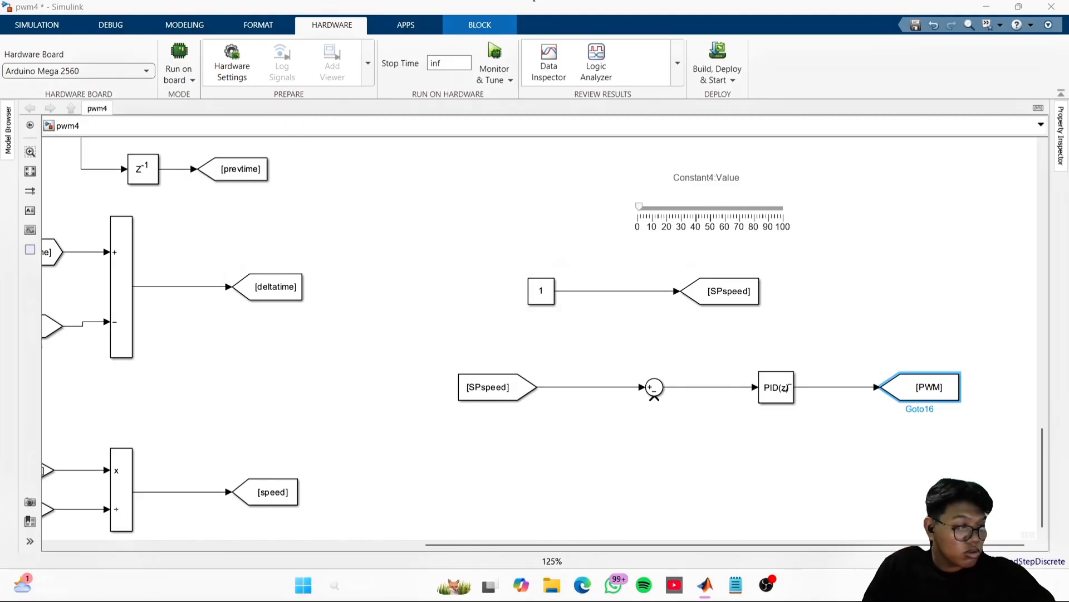
# - Create a From block for the speed tag, and move the PWM Goto and SPspeed From blocks closer to the controller
pyautogui.doubleClick(759, 454)
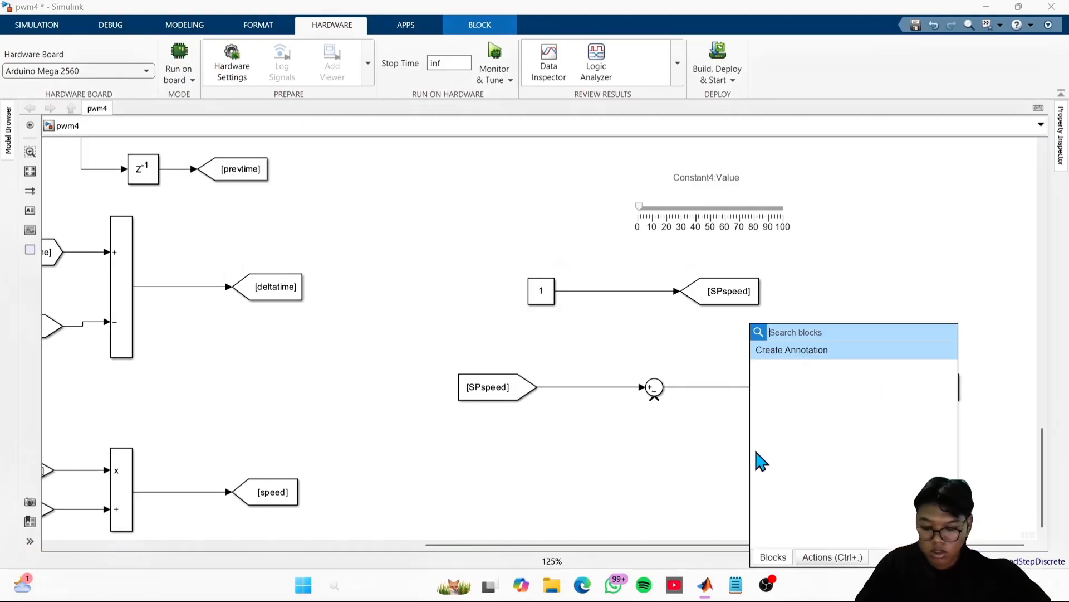
pyautogui.click(626, 467)
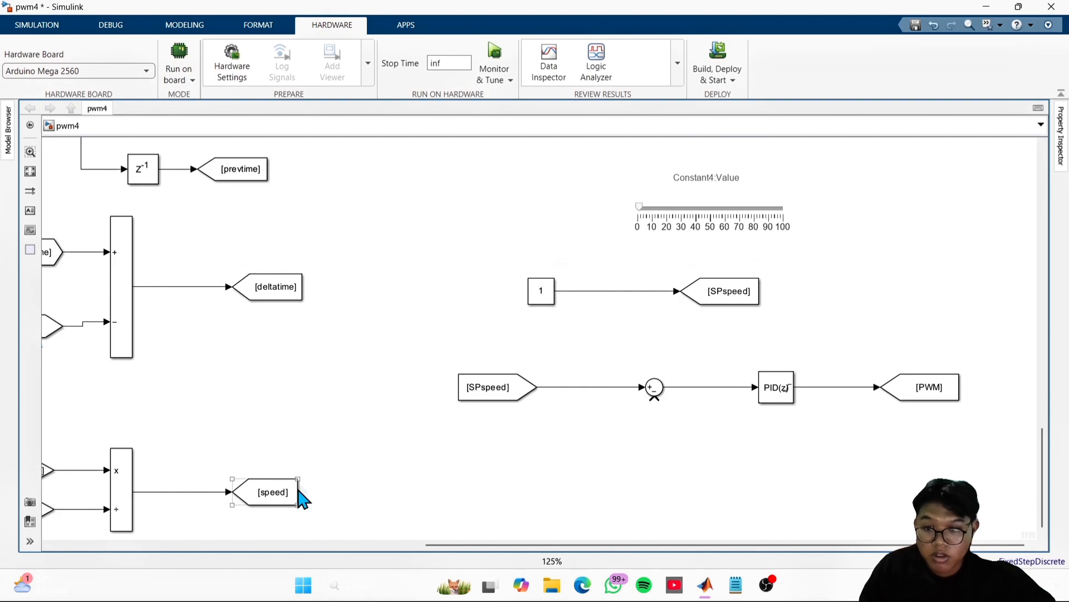
pyautogui.moveTo(302, 491); pyautogui.dragTo(792, 466)
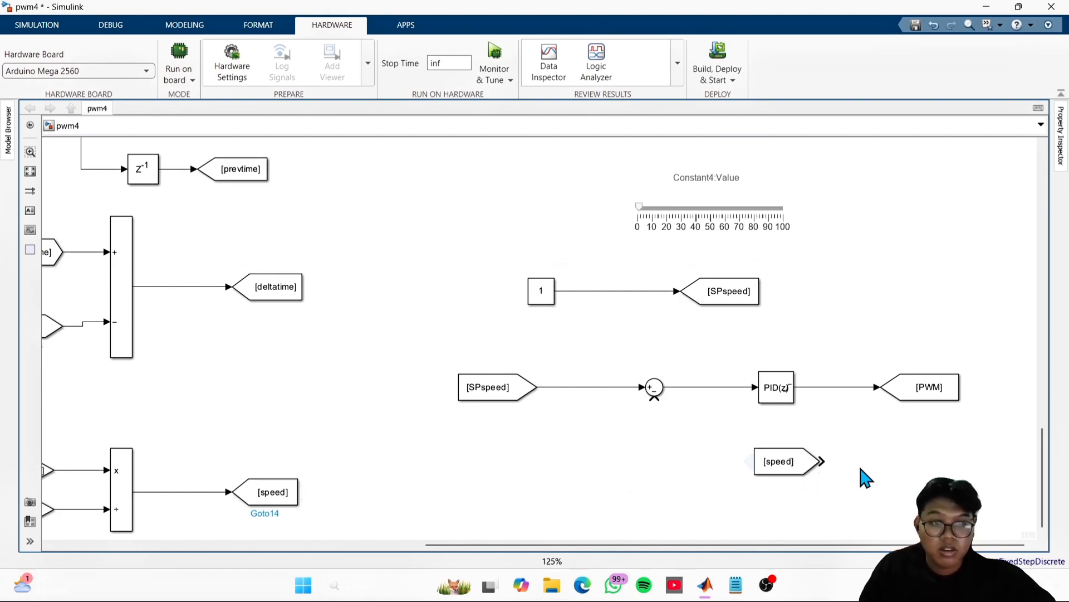
pyautogui.moveTo(902, 396); pyautogui.dragTo(872, 398)
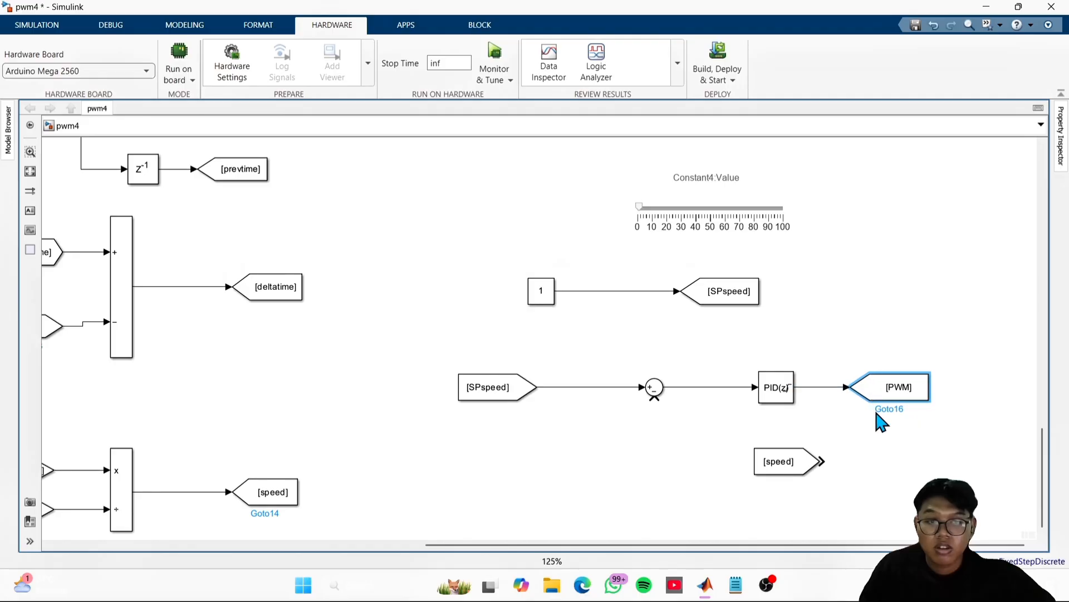
pyautogui.moveTo(503, 402); pyautogui.dragTo(552, 398)
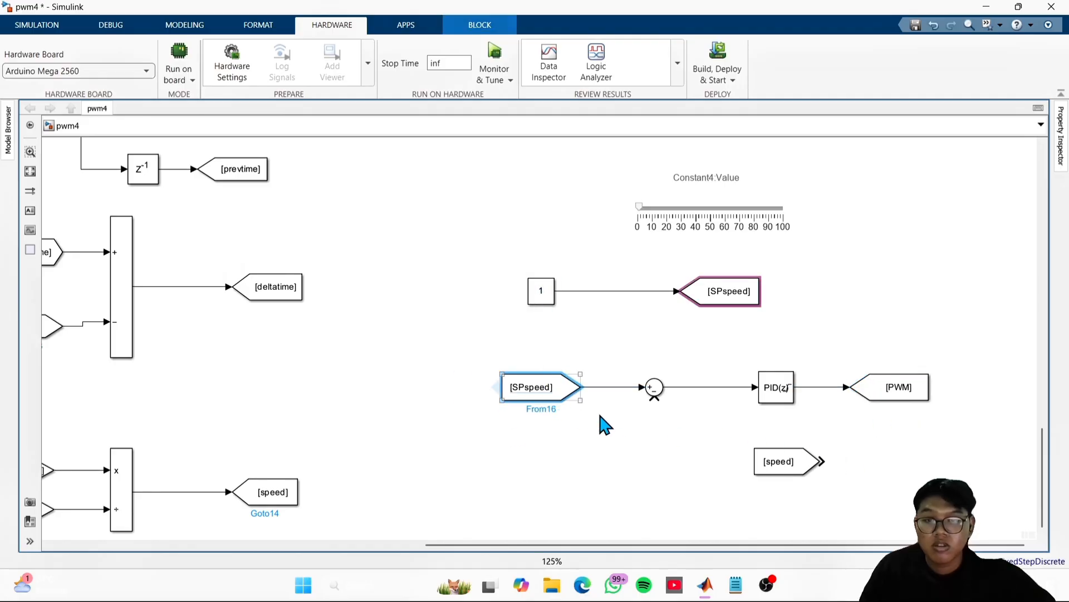
pyautogui.click(601, 444)
# - Place the speed From block beyond the PWM Goto block and wire it to the Sum block's subtracting input
pyautogui.moveTo(628, 447); pyautogui.dragTo(747, 388)
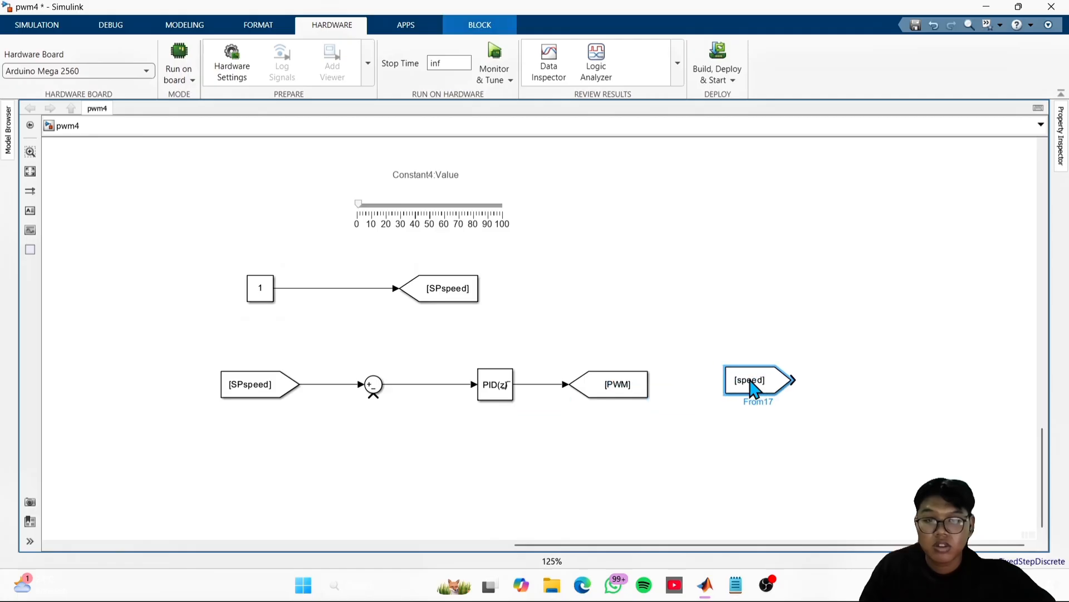
pyautogui.click(550, 477)
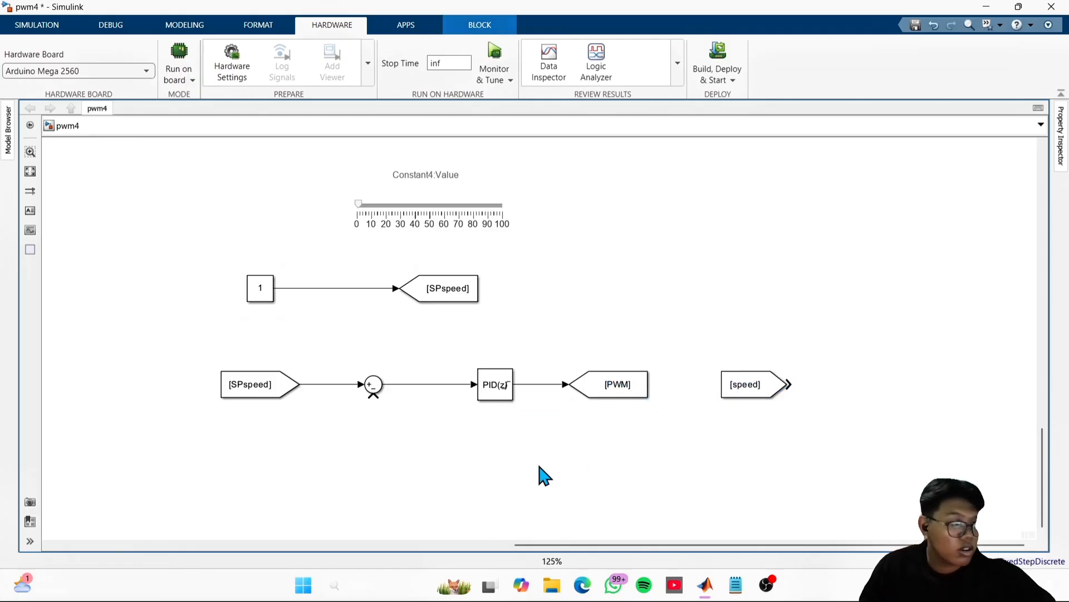
pyautogui.moveTo(788, 384)
pyautogui.mouseDown()
pyautogui.moveTo(809, 467)
pyautogui.moveTo(343, 436)
pyautogui.moveTo(393, 396)
pyautogui.moveTo(378, 405)
pyautogui.moveTo(373, 396)
pyautogui.mouseUp()
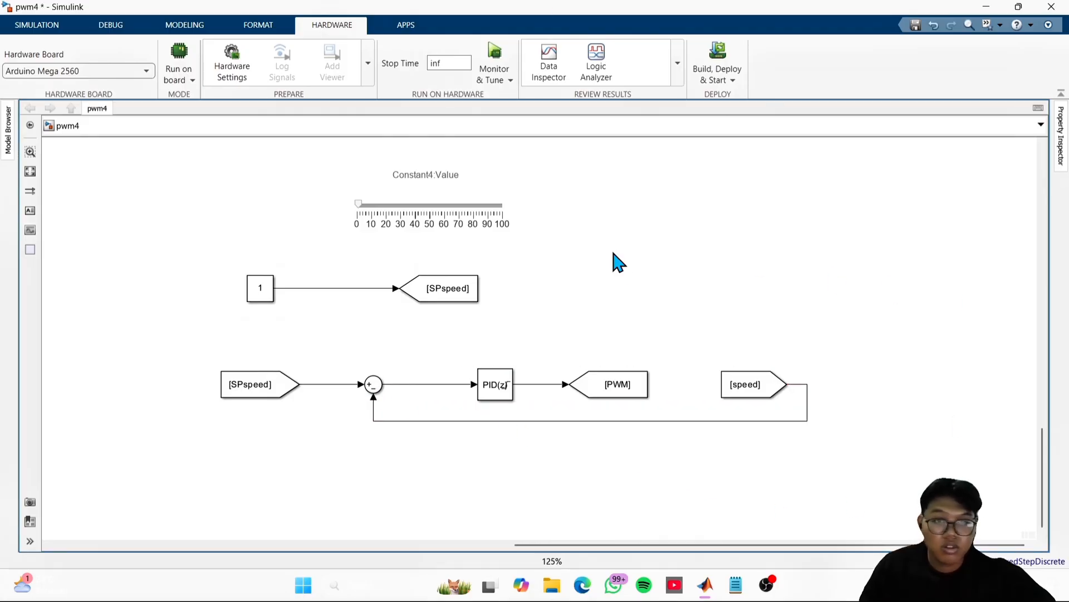
# - Add a Display block above the control loop and place a copy of it directly underneath
pyautogui.doubleClick(696, 278)
pyautogui.write('DIS')
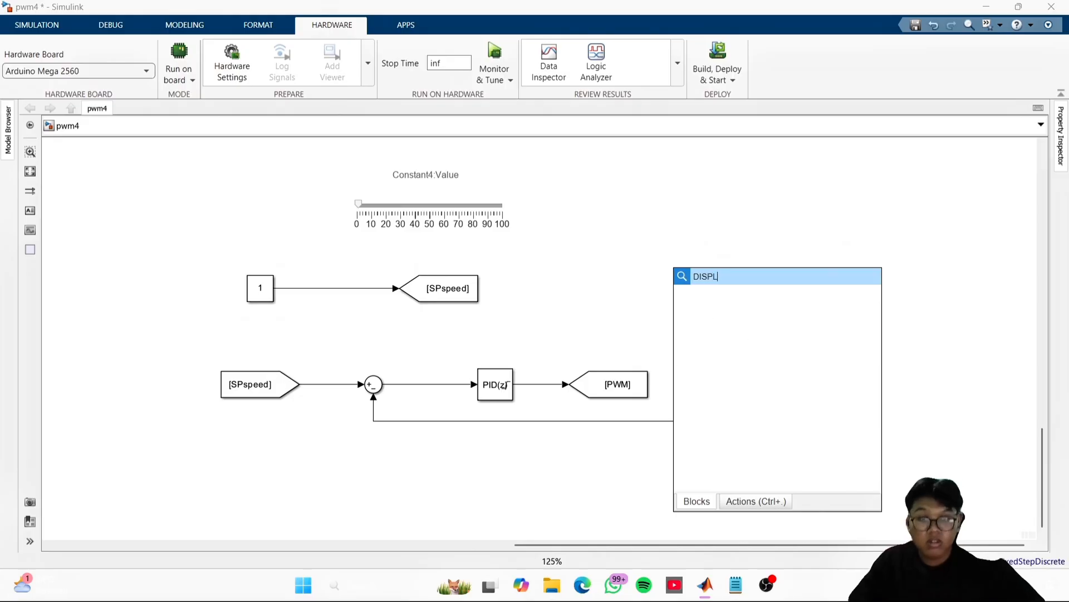
pyautogui.write('PL')
pyautogui.press('Return')
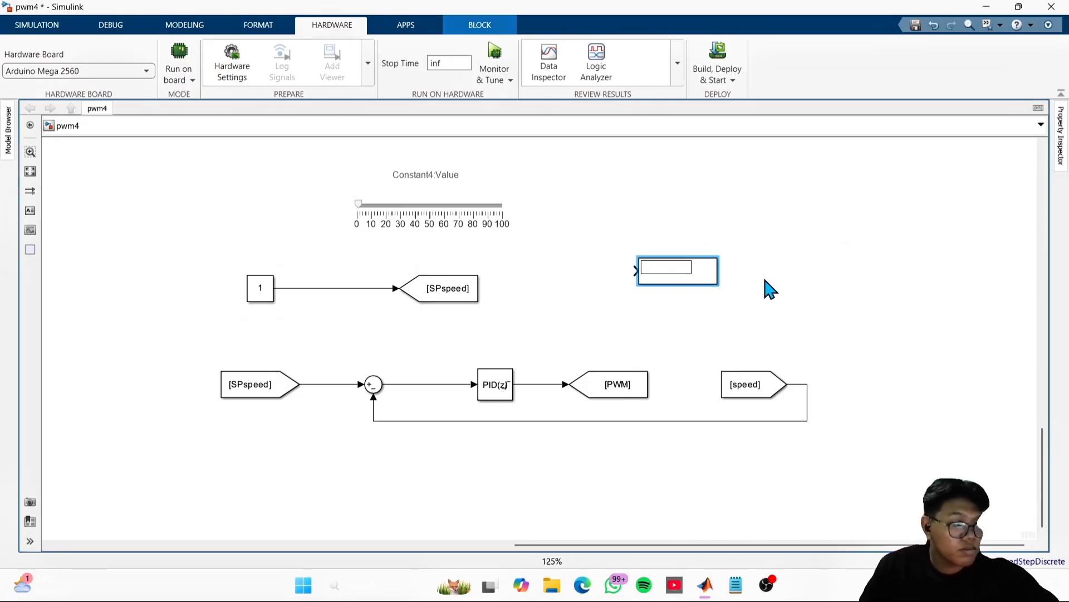
pyautogui.moveTo(707, 279); pyautogui.dragTo(722, 252)
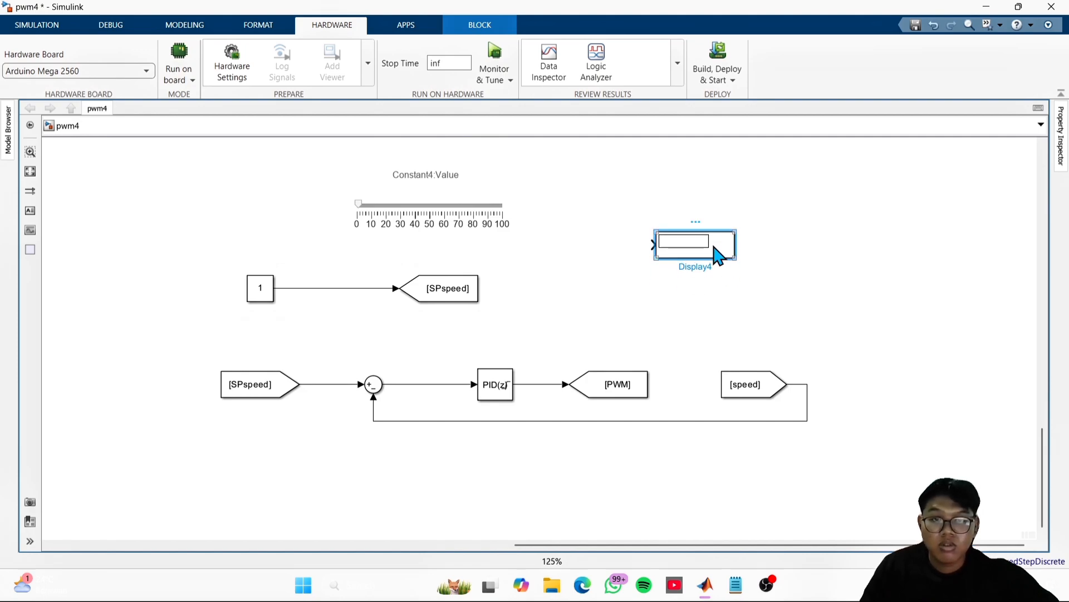
pyautogui.rightClick(714, 249)
pyautogui.click(724, 249)
pyautogui.hotkey('ctrl', 'v')
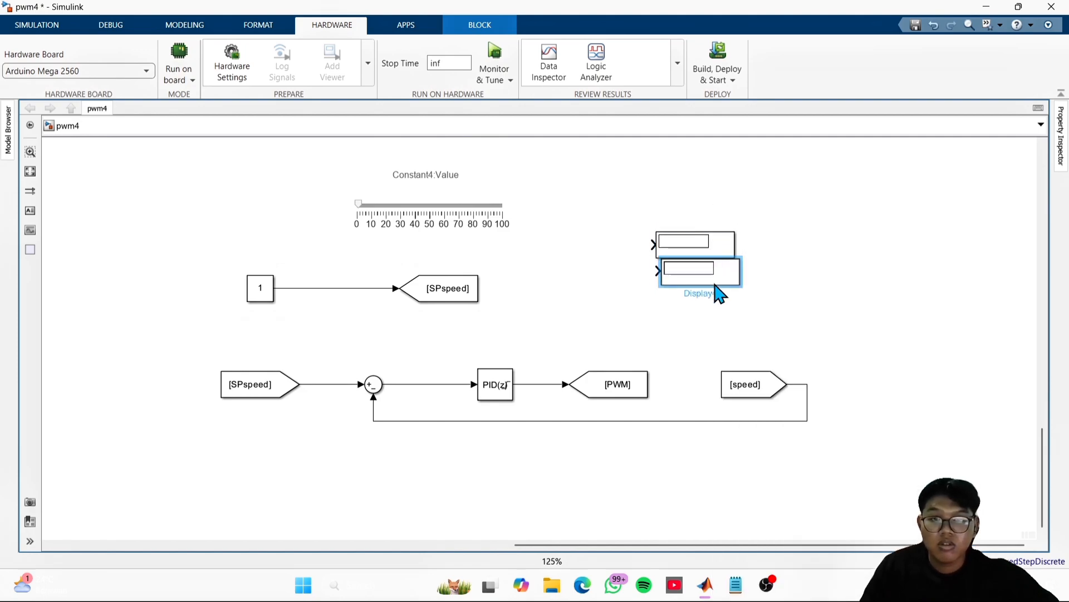
pyautogui.moveTo(718, 293); pyautogui.dragTo(717, 294)
pyautogui.click(796, 283)
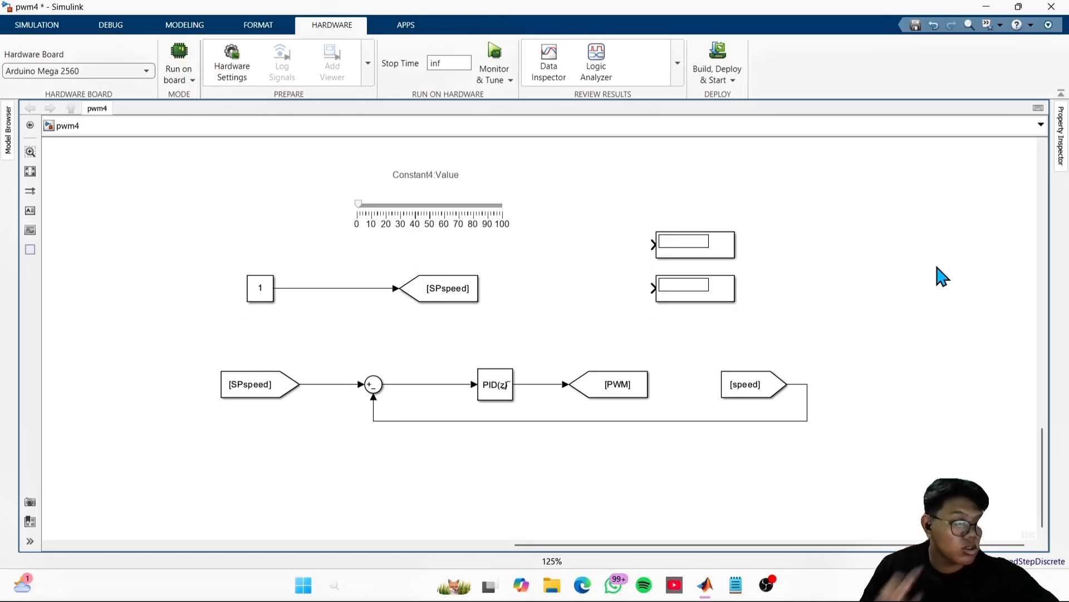
pyautogui.click(824, 303)
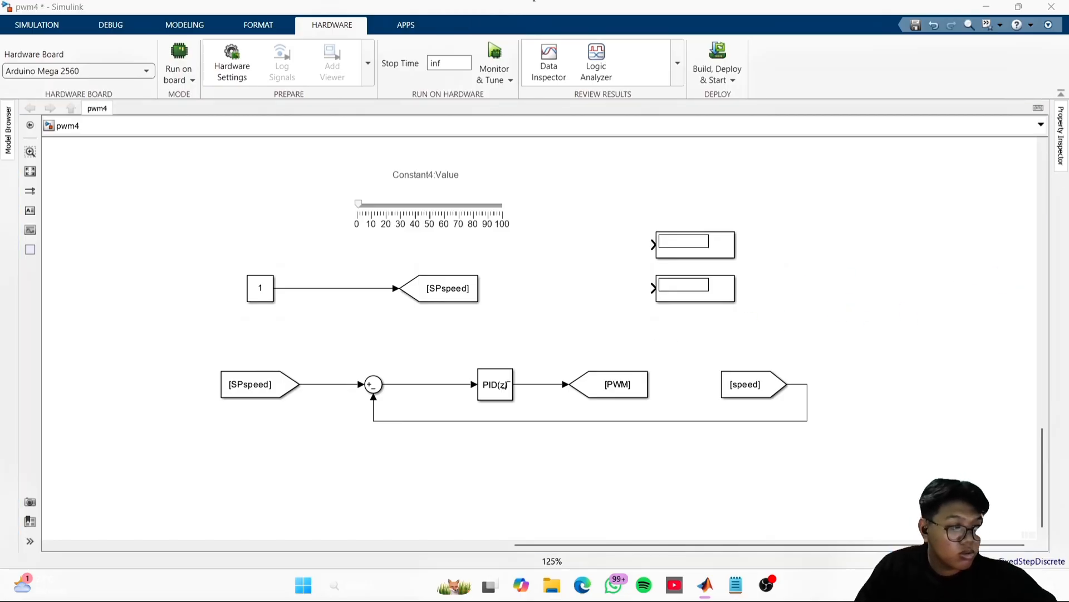
# - Branch the Sum block's output to the upper Display and the PID Controller's output to the lower Display
pyautogui.click(542, 363)
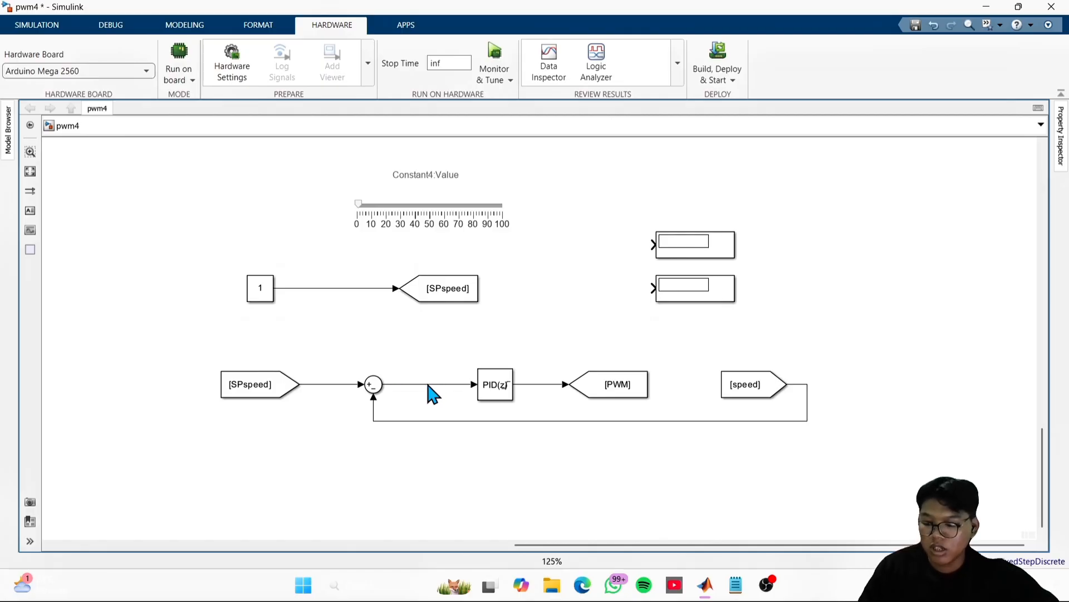
pyautogui.moveTo(429, 385); pyautogui.dragTo(652, 245)
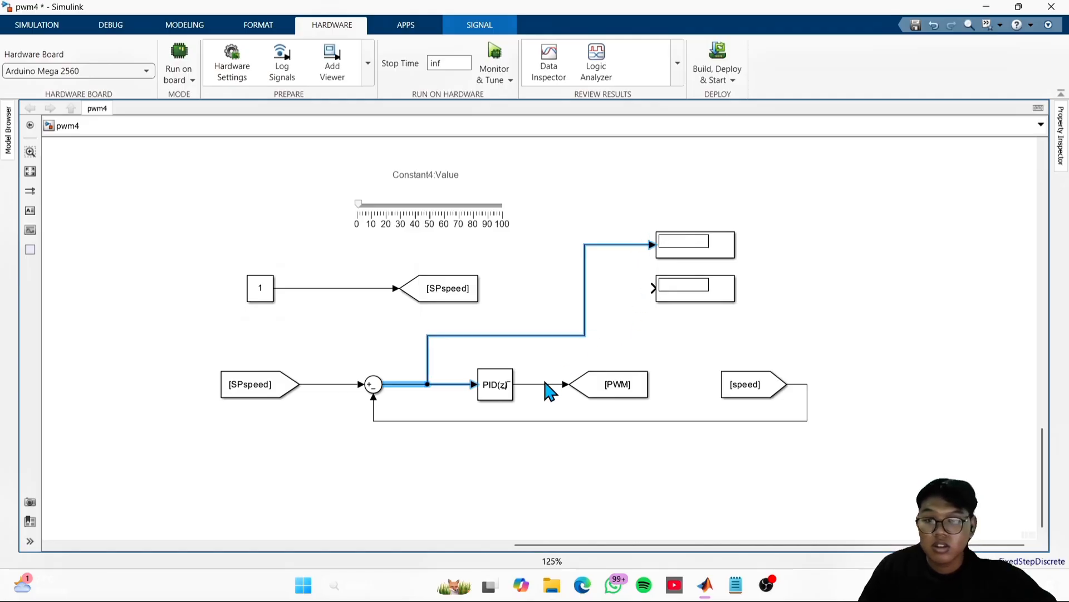
pyautogui.moveTo(539, 384); pyautogui.dragTo(653, 288)
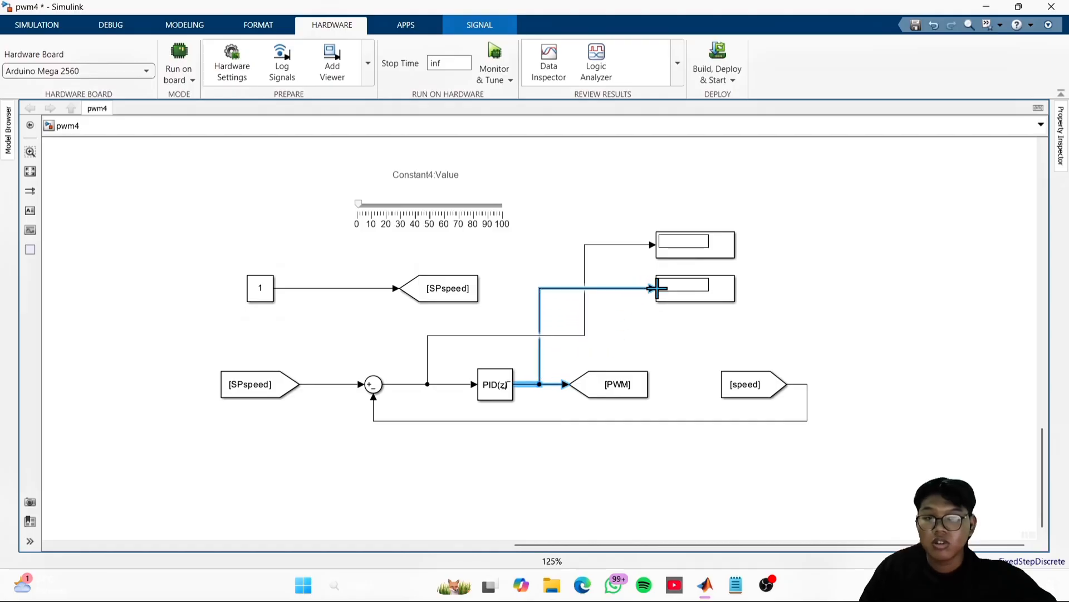
# - Move the setpoint slider, its Constant block and the SPspeed Goto block together, clear of the control loop and Display wiring
pyautogui.click(676, 362)
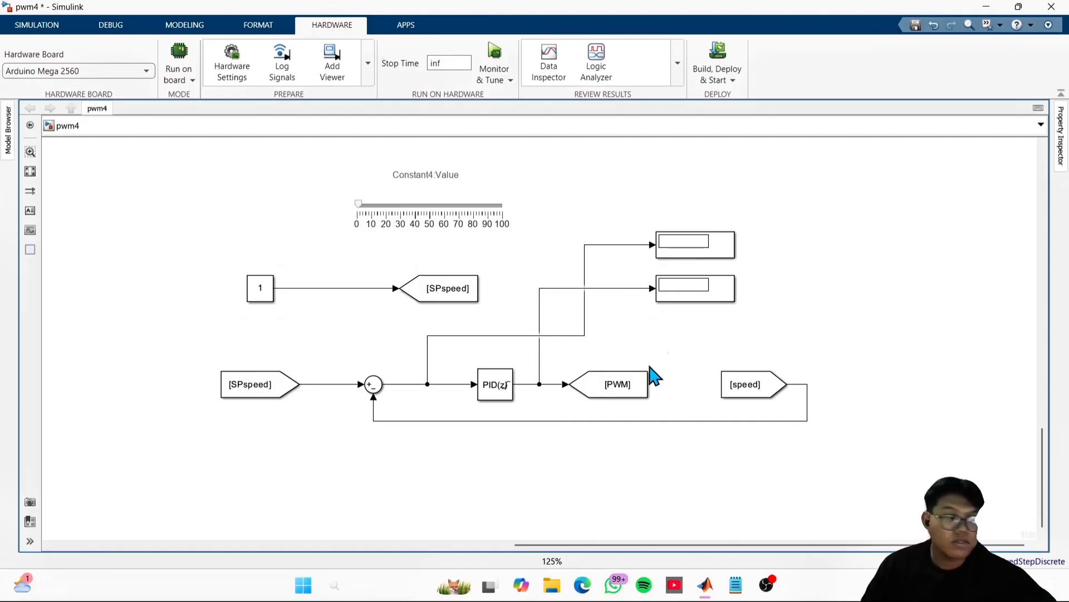
pyautogui.moveTo(220, 241); pyautogui.dragTo(255, 262)
pyautogui.click(393, 277)
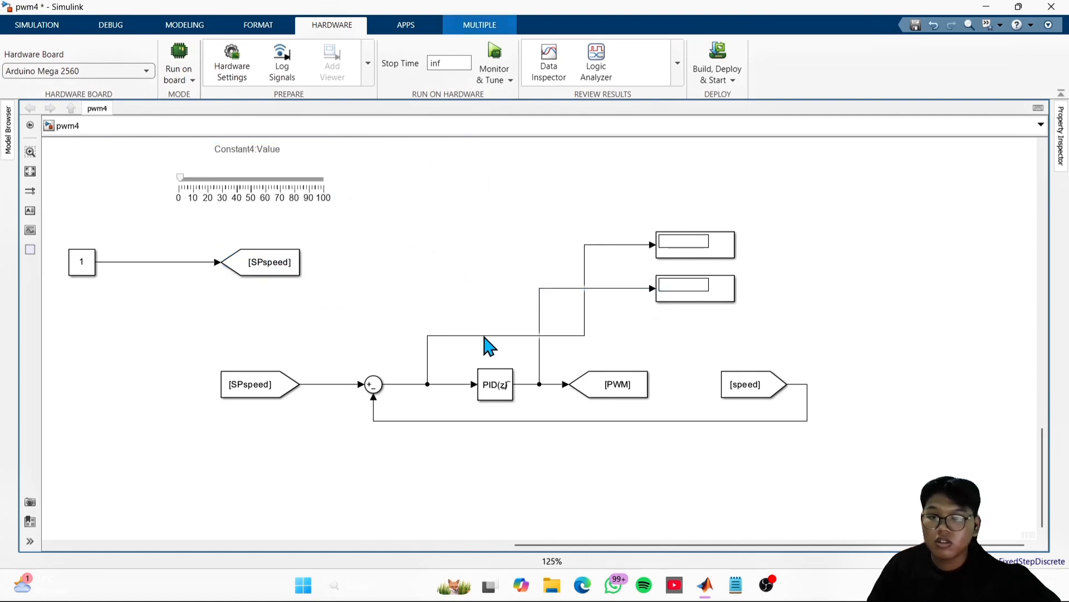
# - Delete the upper Display's input line and redraw the branch from the Sum block's output so it avoids the PID output branch
pyautogui.click(489, 336)
pyautogui.press('Delete')
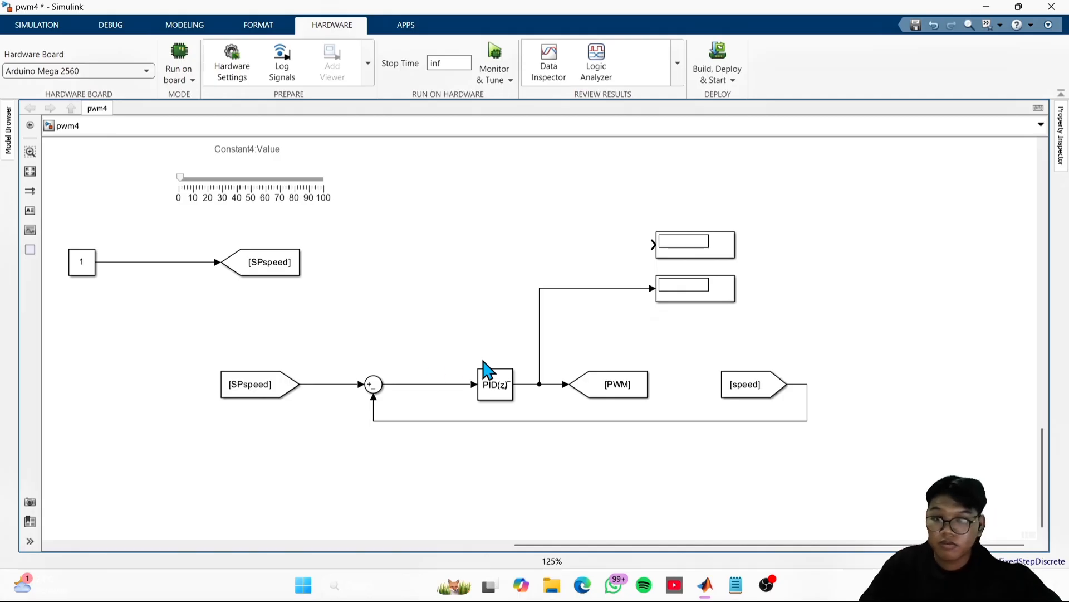
pyautogui.click(427, 384)
pyautogui.moveTo(424, 380); pyautogui.dragTo(587, 229)
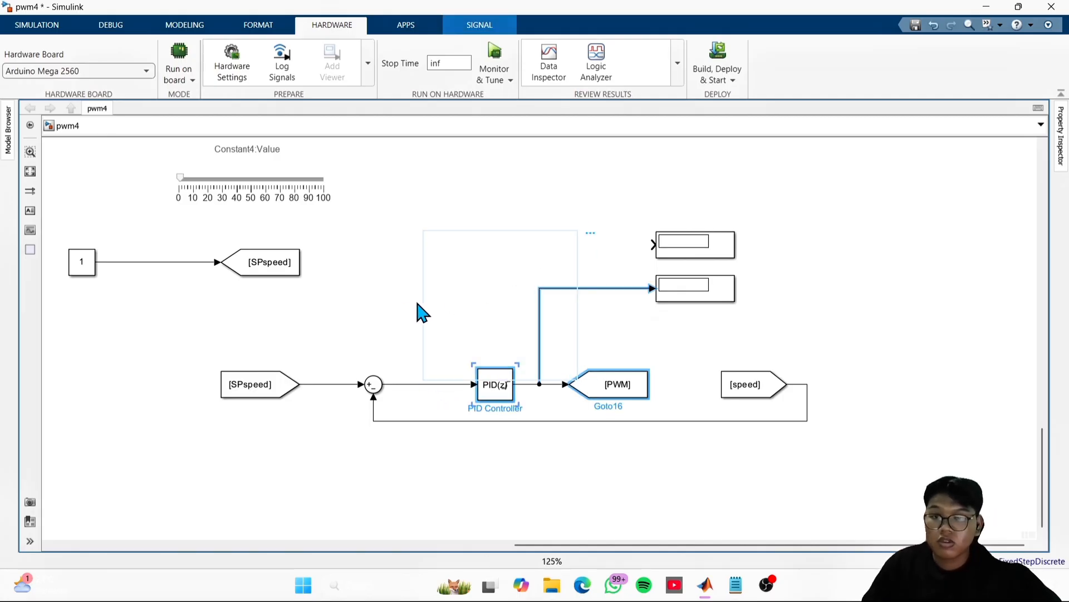
pyautogui.click(412, 348)
pyautogui.moveTo(418, 384)
pyautogui.mouseDown()
pyautogui.moveTo(418, 310)
pyautogui.moveTo(616, 241)
pyautogui.moveTo(654, 244)
pyautogui.mouseUp()
pyautogui.click(883, 353)
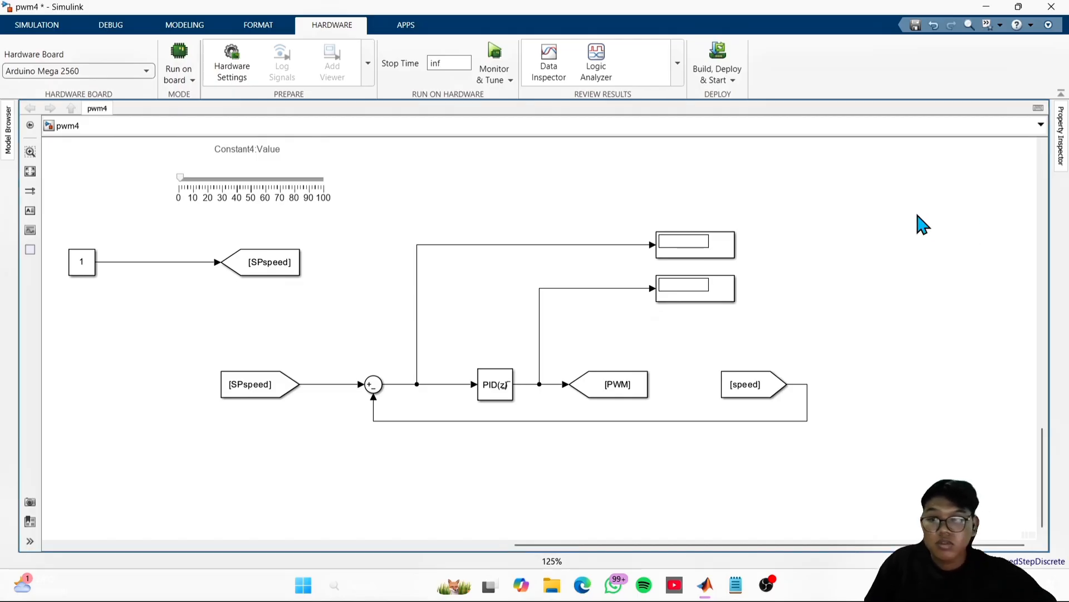
# - Move the deltaEnc and speedFiltered From blocks with their Scope and two Displays into the empty canvas area beyond the Constant1 slider
pyautogui.scroll(-1, 911, 298)
pyautogui.moveTo(899, 294); pyautogui.dragTo(844, 470)
pyautogui.moveTo(741, 295); pyautogui.dragTo(850, 411)
pyautogui.doubleClick(586, 260)
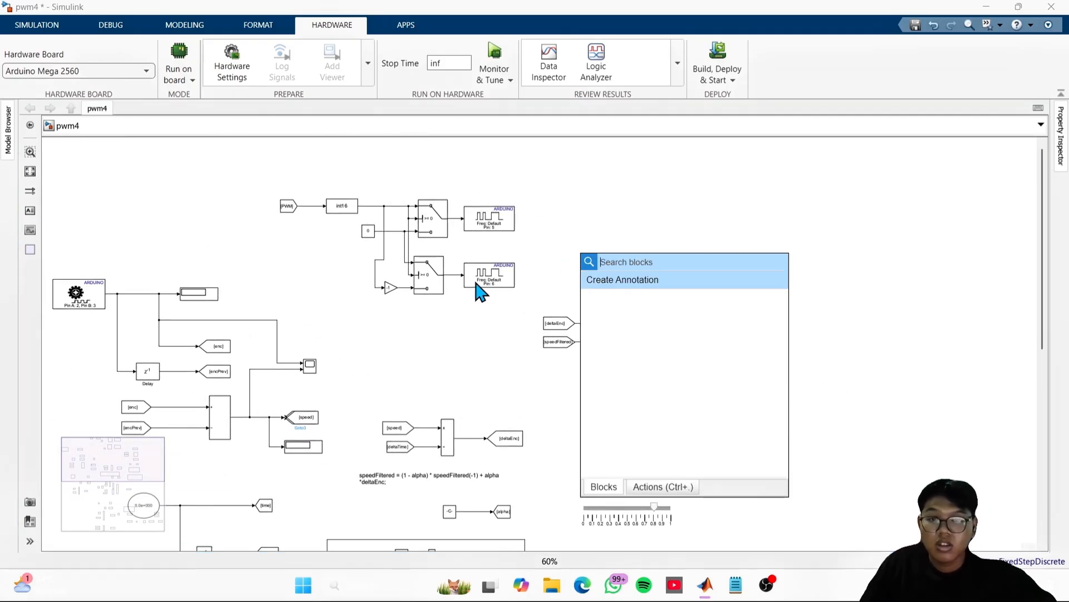
pyautogui.click(678, 221)
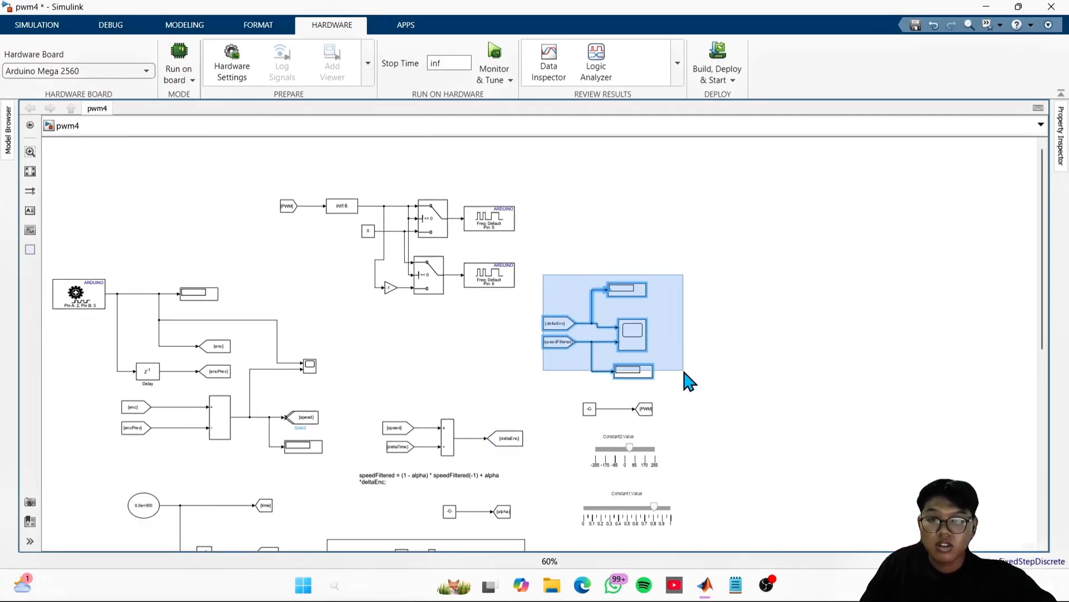
pyautogui.moveTo(690, 381); pyautogui.dragTo(802, 542)
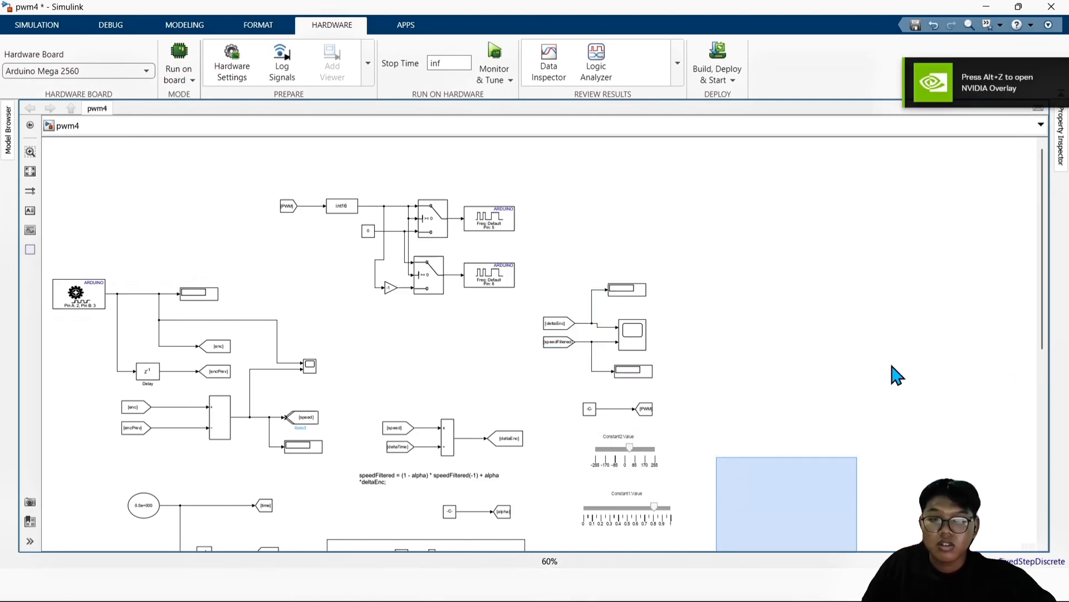
pyautogui.scroll(-5, 836, 378)
pyautogui.hscroll(2, 764, 251)
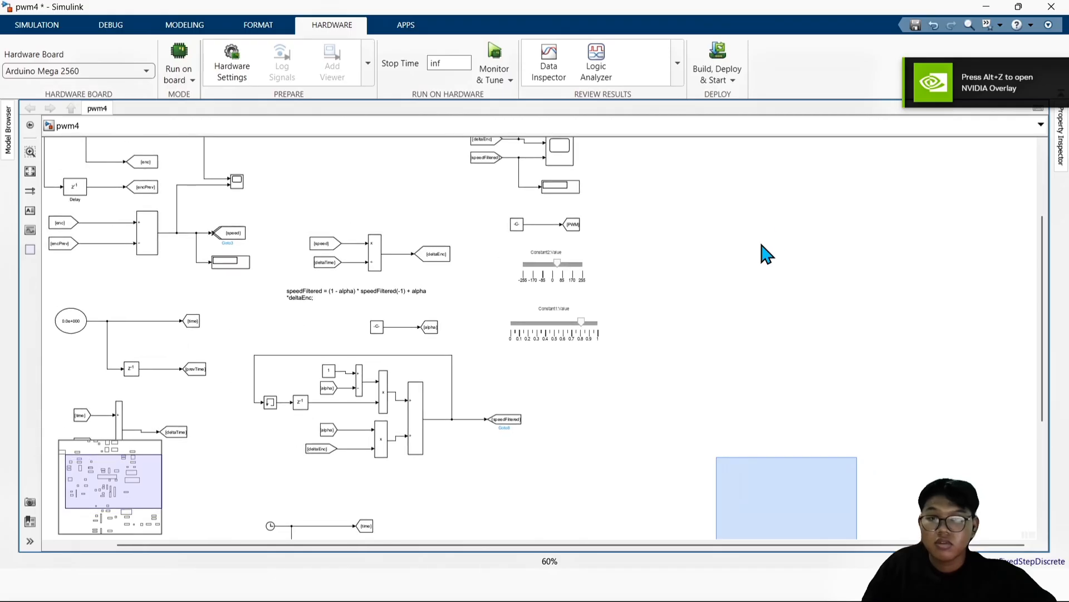
pyautogui.scroll(3, 629, 217)
pyautogui.hscroll(-1, 629, 217)
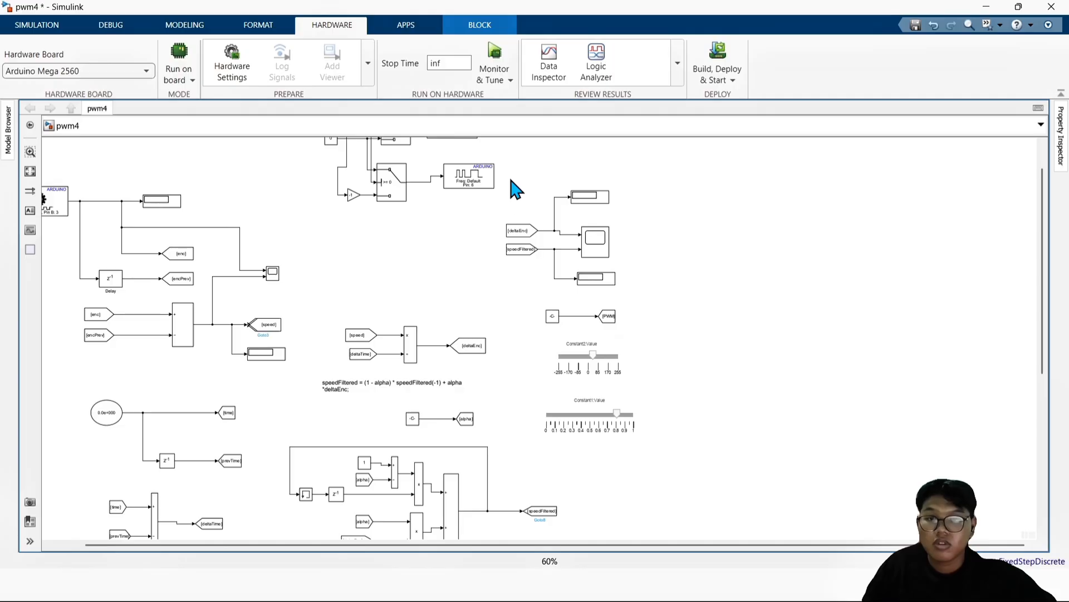
pyautogui.moveTo(628, 287); pyautogui.dragTo(629, 289)
pyautogui.moveTo(580, 252); pyautogui.dragTo(704, 365)
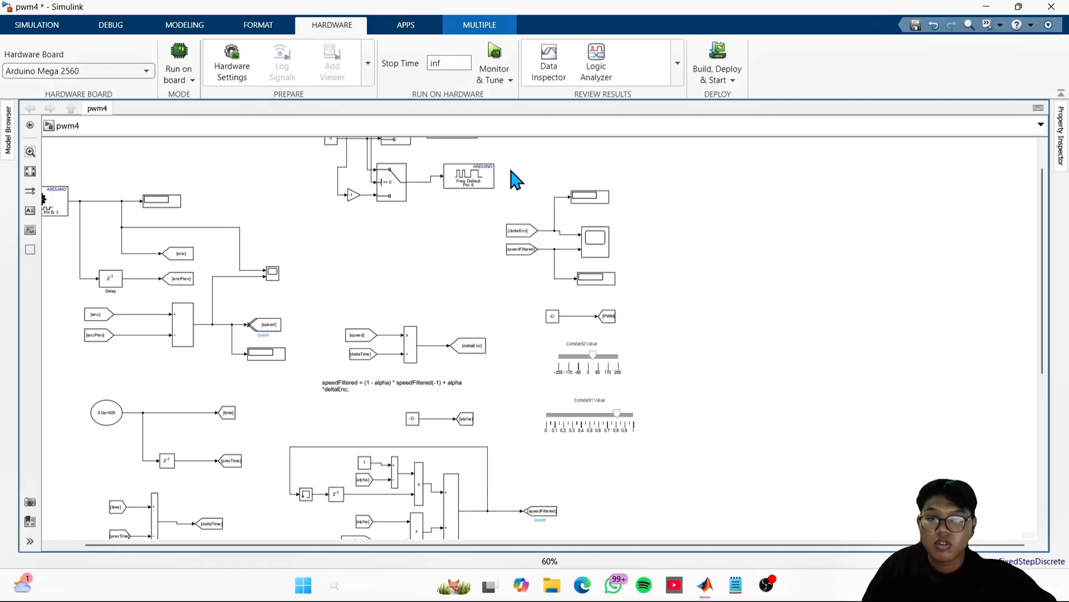
pyautogui.moveTo(635, 276); pyautogui.dragTo(635, 276)
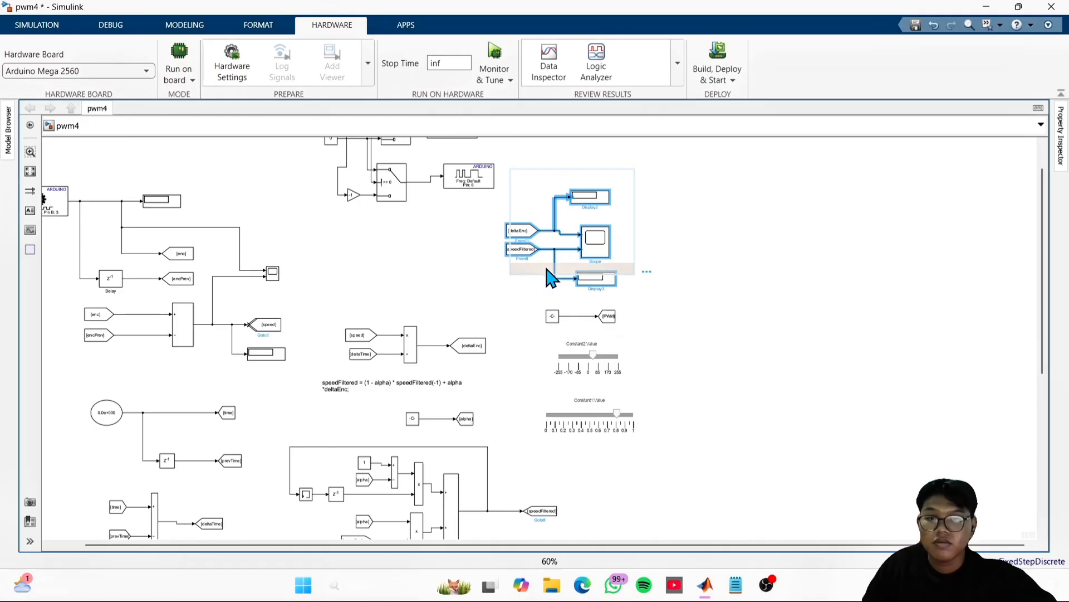
pyautogui.moveTo(548, 276); pyautogui.dragTo(760, 479)
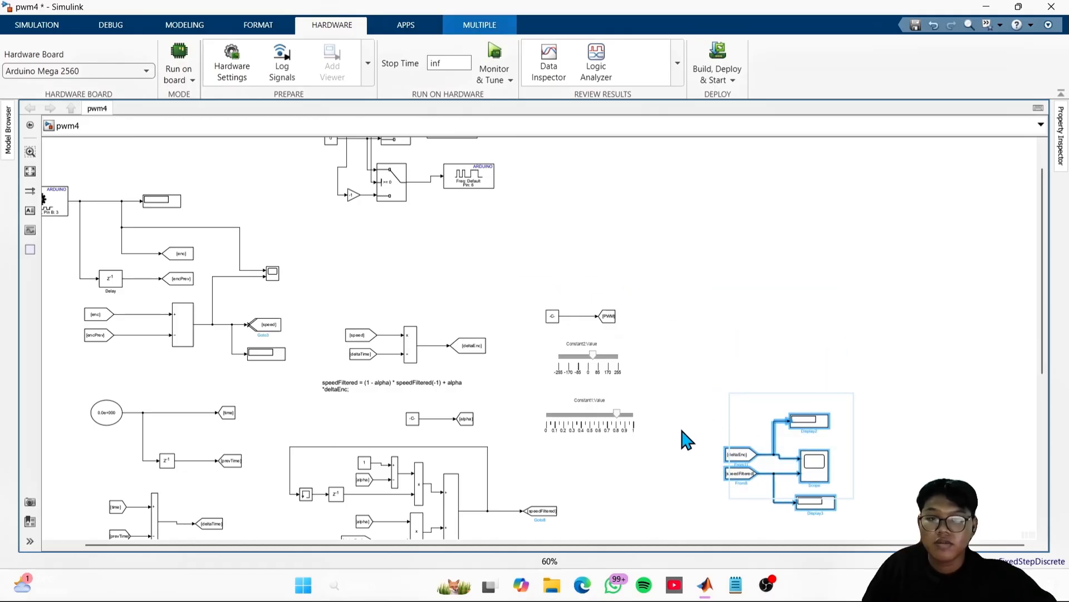
# - Examine the control loop, speed filter, encoder and PWM output sections of the pwm4 model, keeping the model open
pyautogui.scroll(-8, 687, 440)
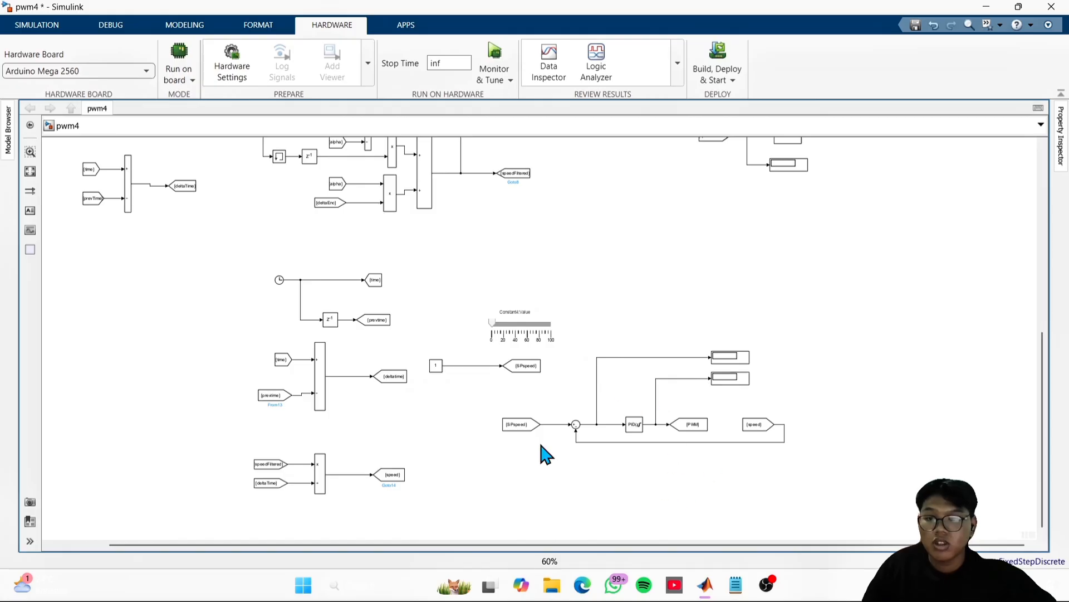
pyautogui.scroll(5, 700, 212)
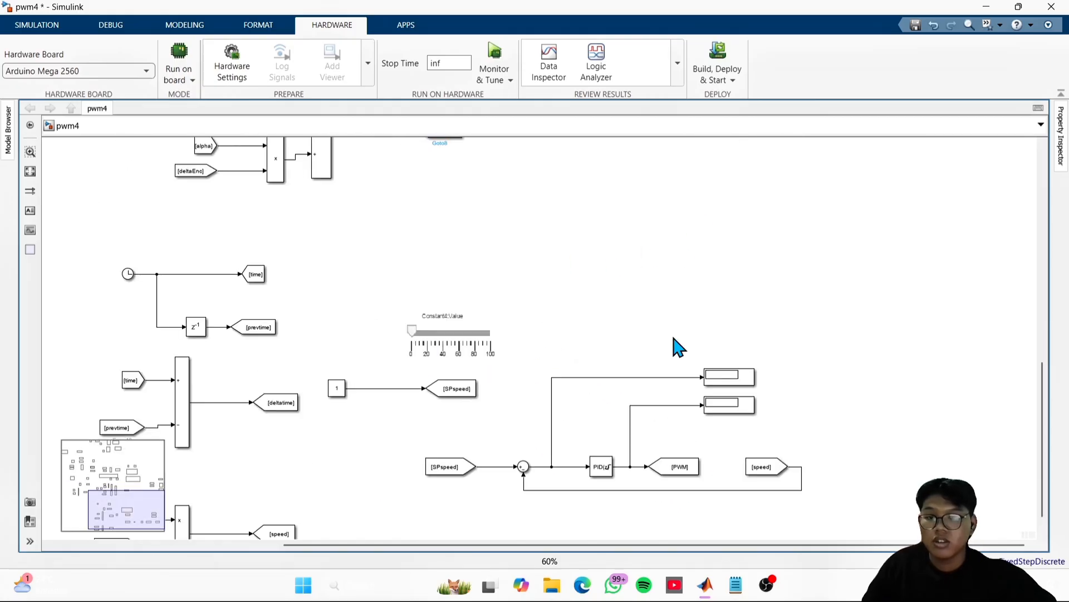
pyautogui.scroll(-2, 657, 209)
pyautogui.moveTo(699, 377); pyautogui.dragTo(752, 532)
pyautogui.moveTo(715, 217); pyautogui.dragTo(724, 286)
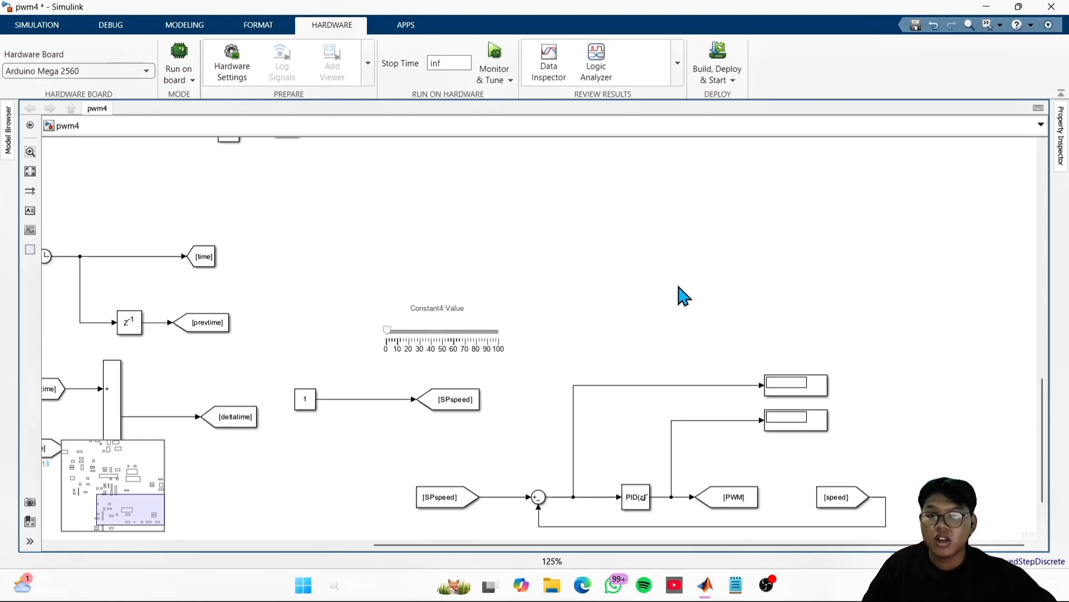
pyautogui.scroll(-4, 678, 287)
pyautogui.moveTo(626, 236); pyautogui.dragTo(706, 368)
pyautogui.moveTo(592, 394); pyautogui.dragTo(634, 454)
pyautogui.scroll(3, 635, 452)
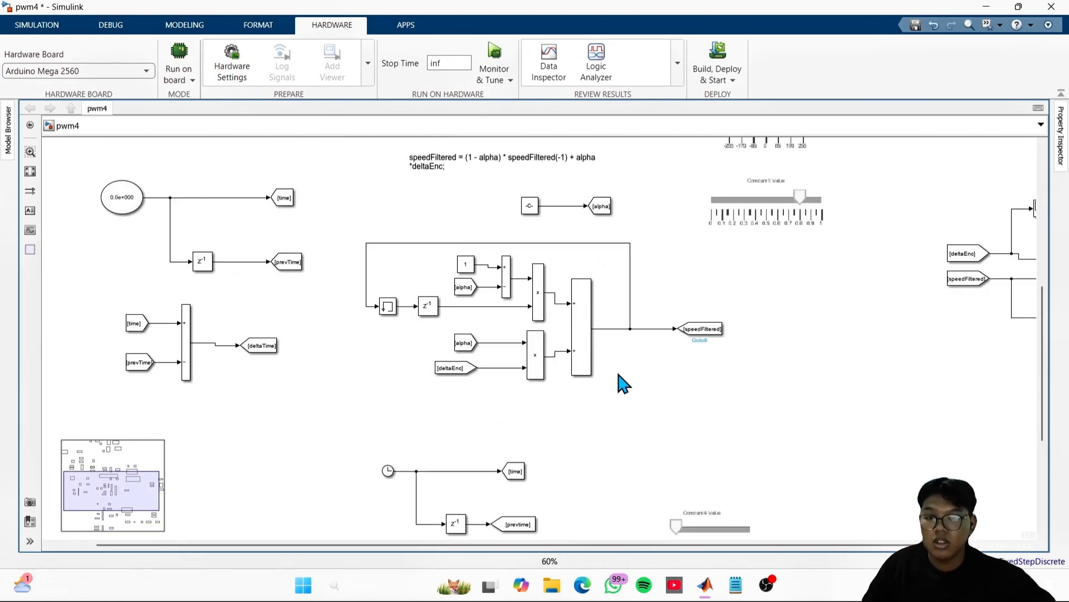
pyautogui.scroll(1, 624, 373)
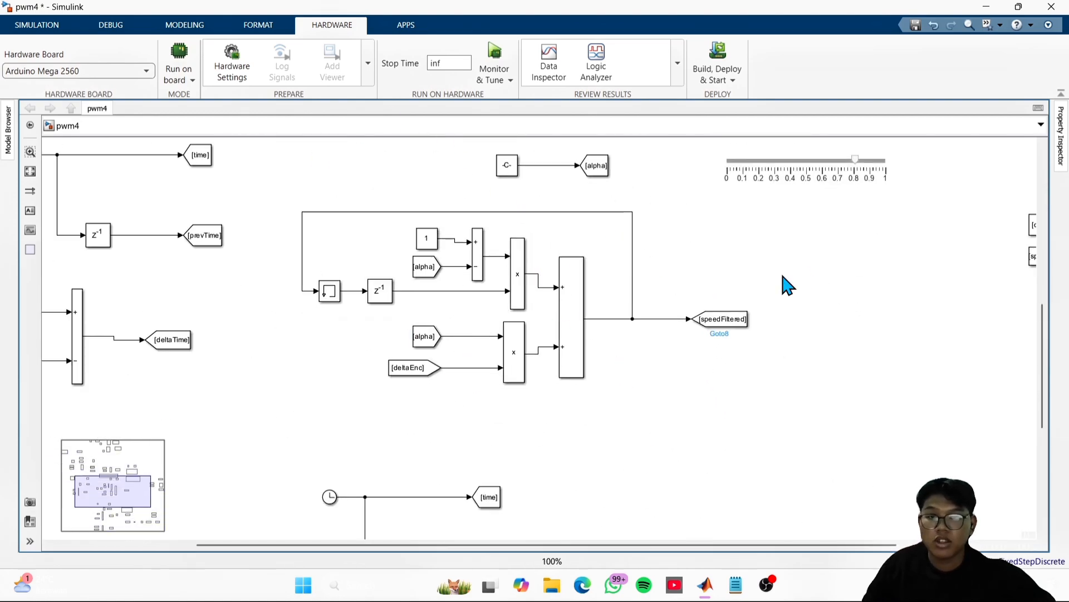
pyautogui.scroll(-2, 839, 265)
pyautogui.moveTo(829, 307); pyautogui.dragTo(781, 548)
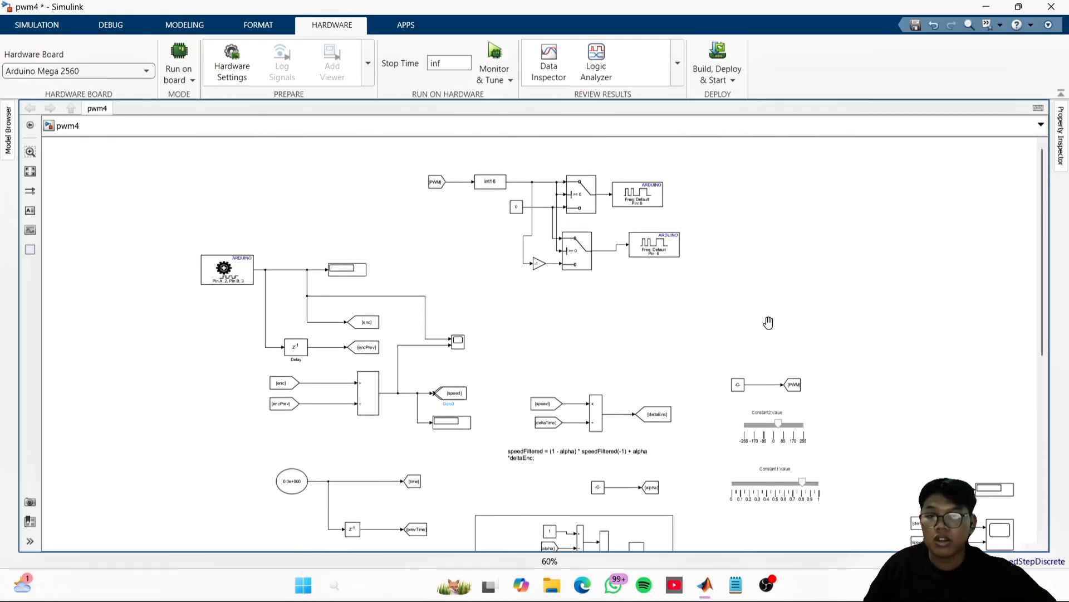
pyautogui.moveTo(769, 323); pyautogui.dragTo(833, 146)
pyautogui.moveTo(864, 442); pyautogui.dragTo(841, 143)
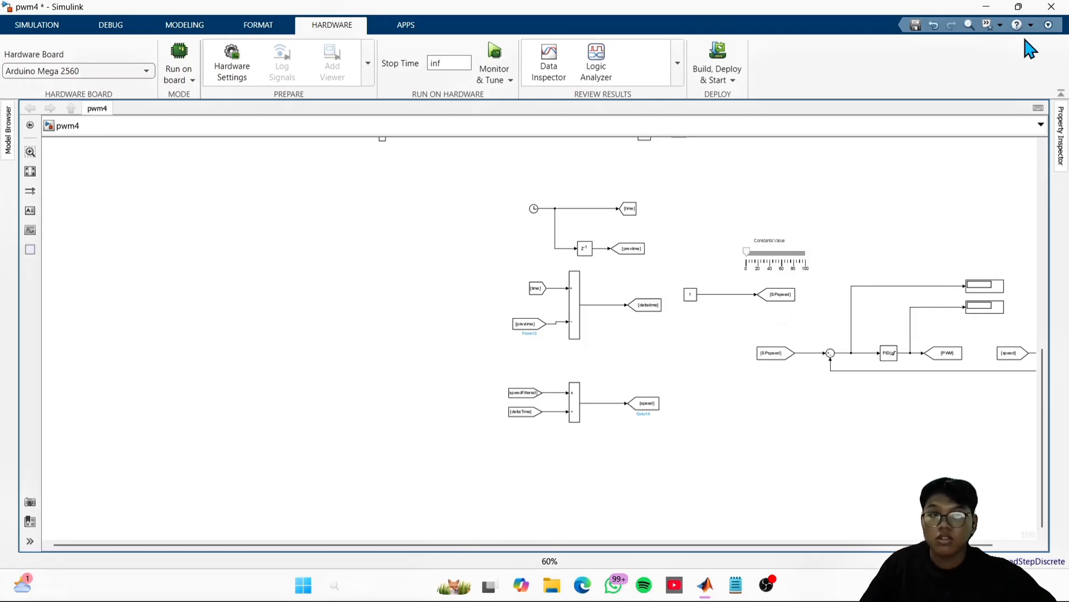
pyautogui.click(1051, 7)
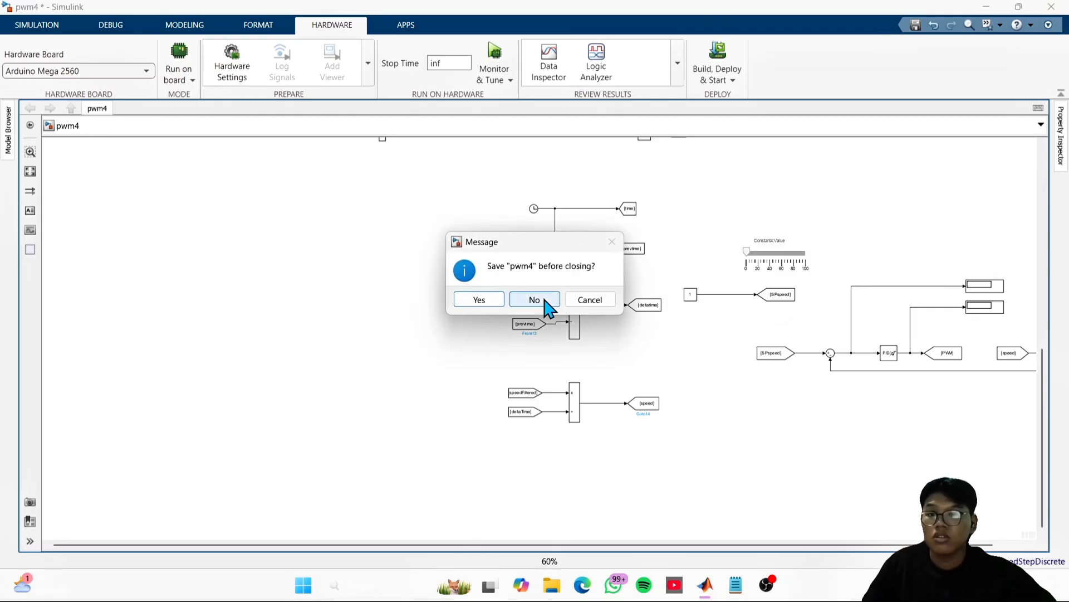
pyautogui.press('Escape')
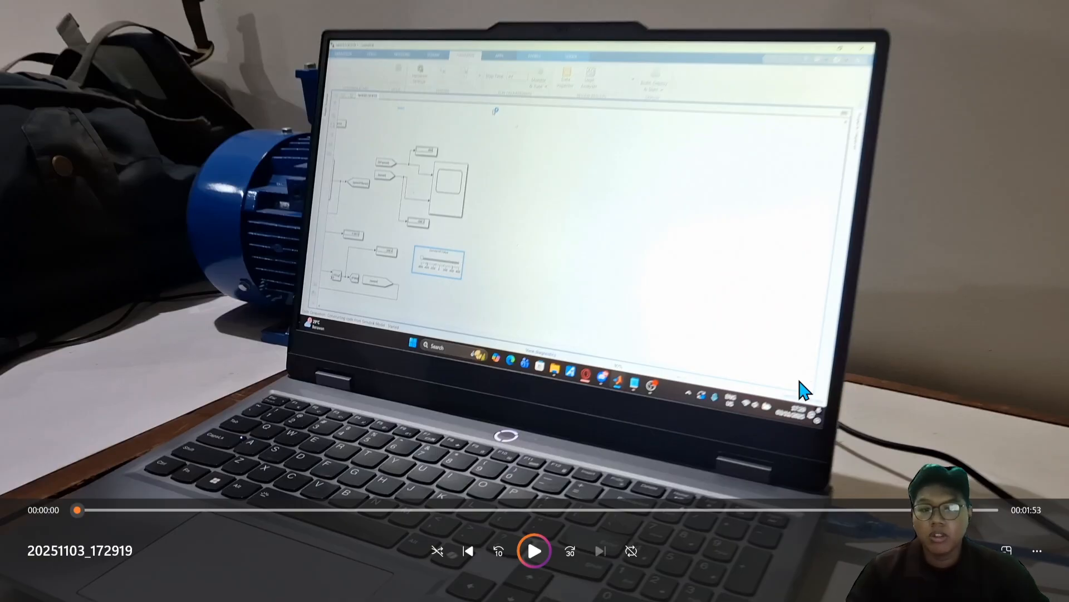
# - Play the 20251103_172919 motor test video, skip ahead toward its end, and leave full-screen view
pyautogui.click(534, 553)
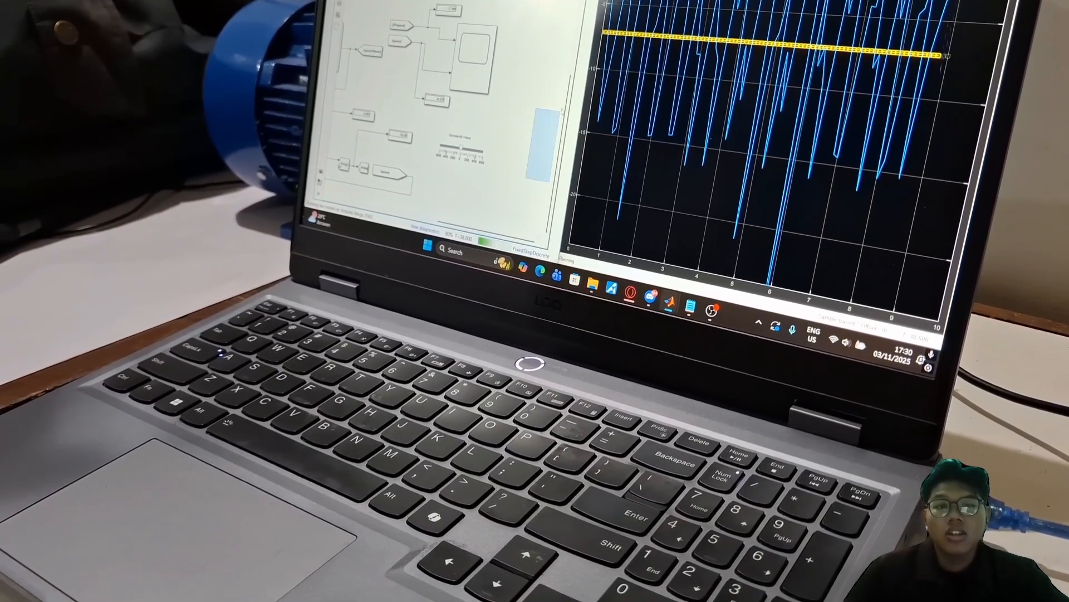
pyautogui.moveTo(700, 255)
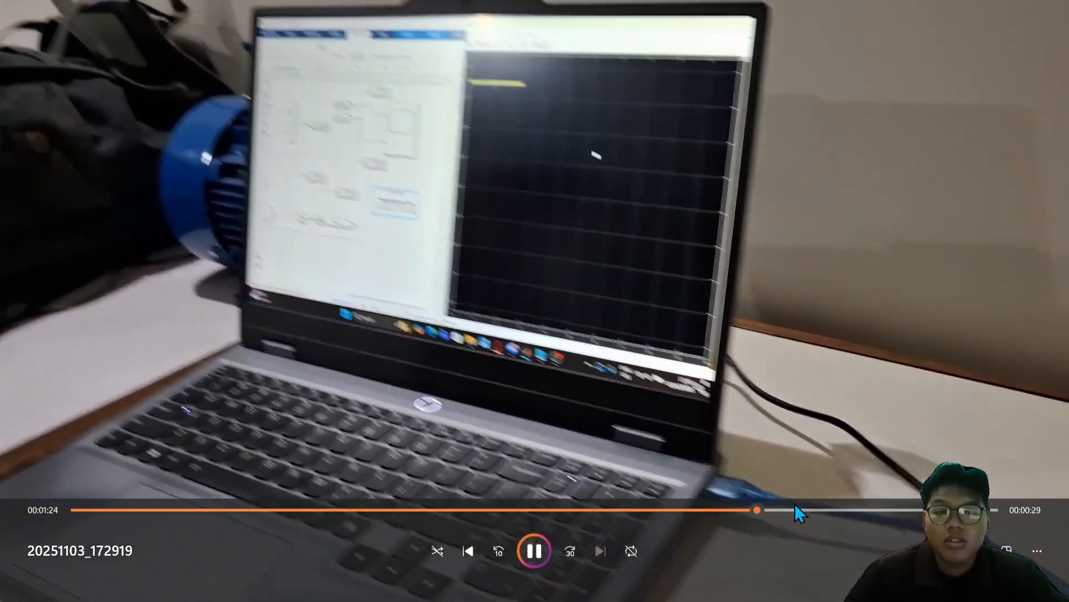
pyautogui.click(794, 507)
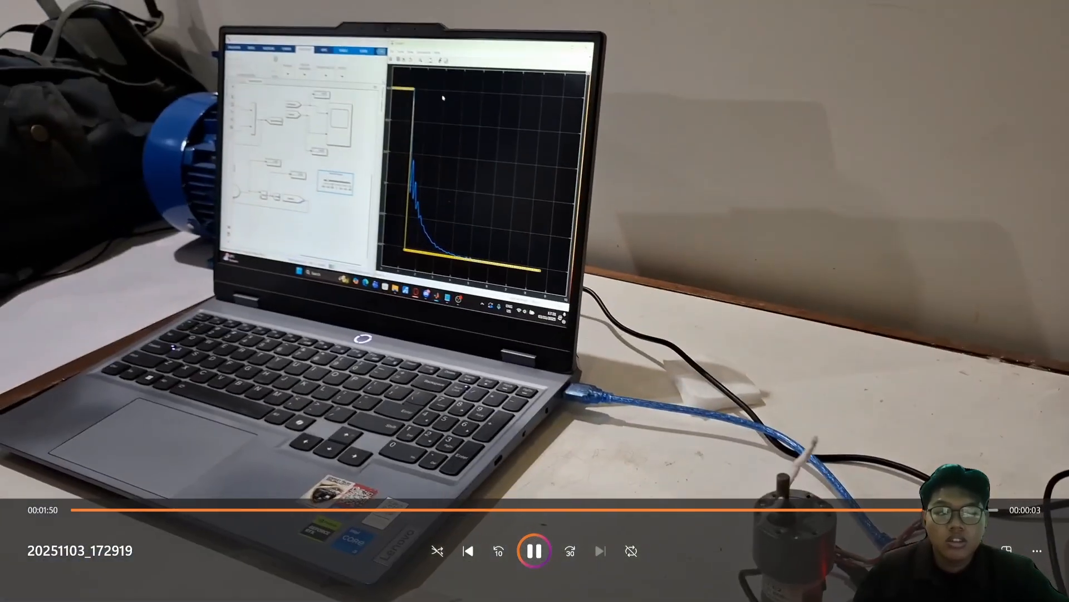
pyautogui.click(977, 551)
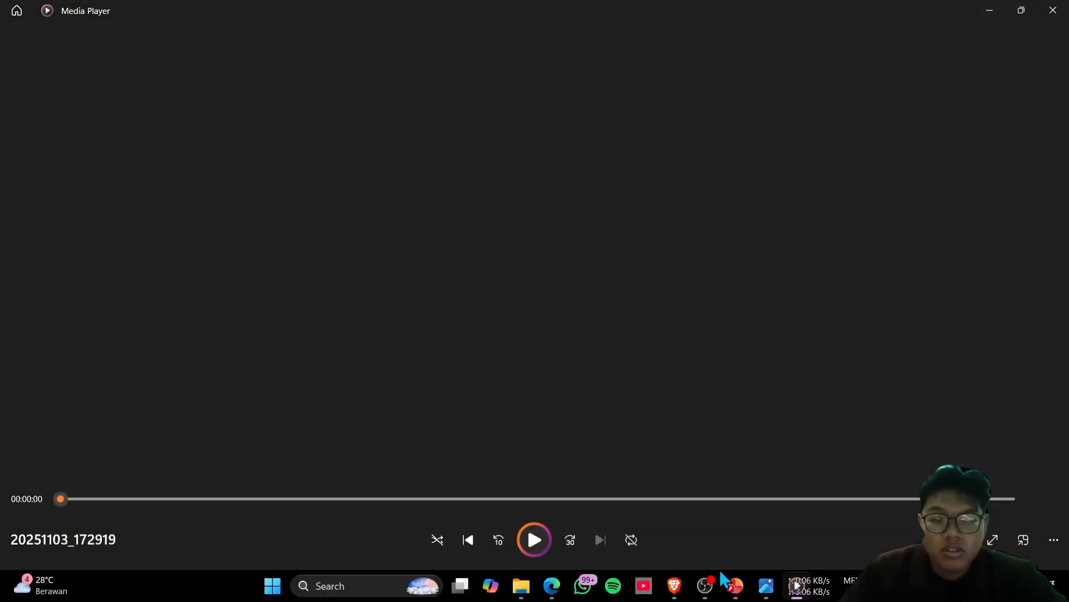
# - Switch to the Canva presentation and go from the Kesimpulan slide to the closing Terima Kasih slide
pyautogui.click(706, 585)
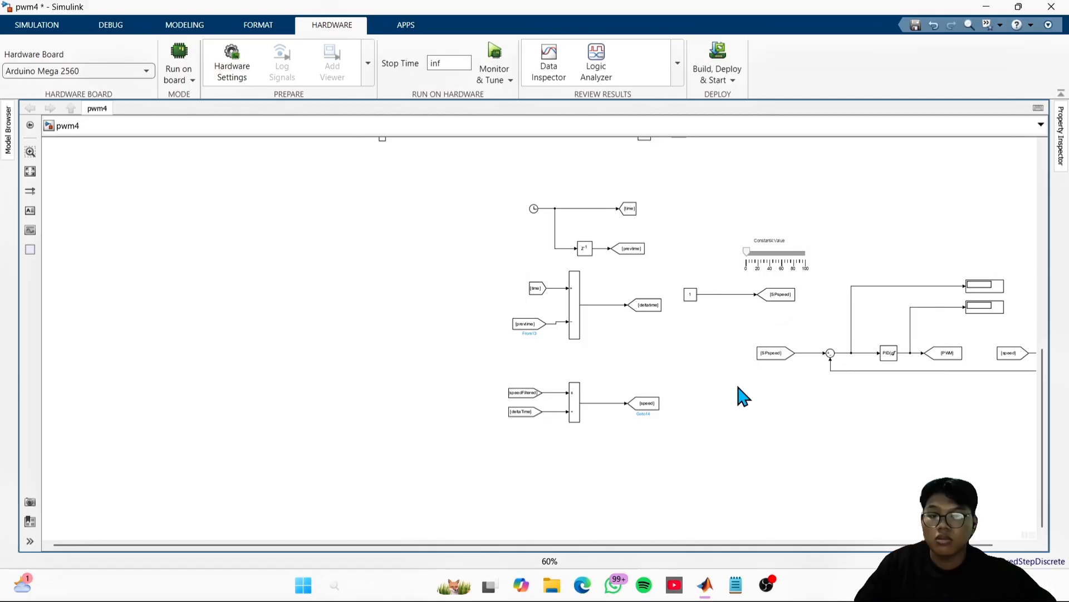
pyautogui.hotkey('alt', 'Tab')
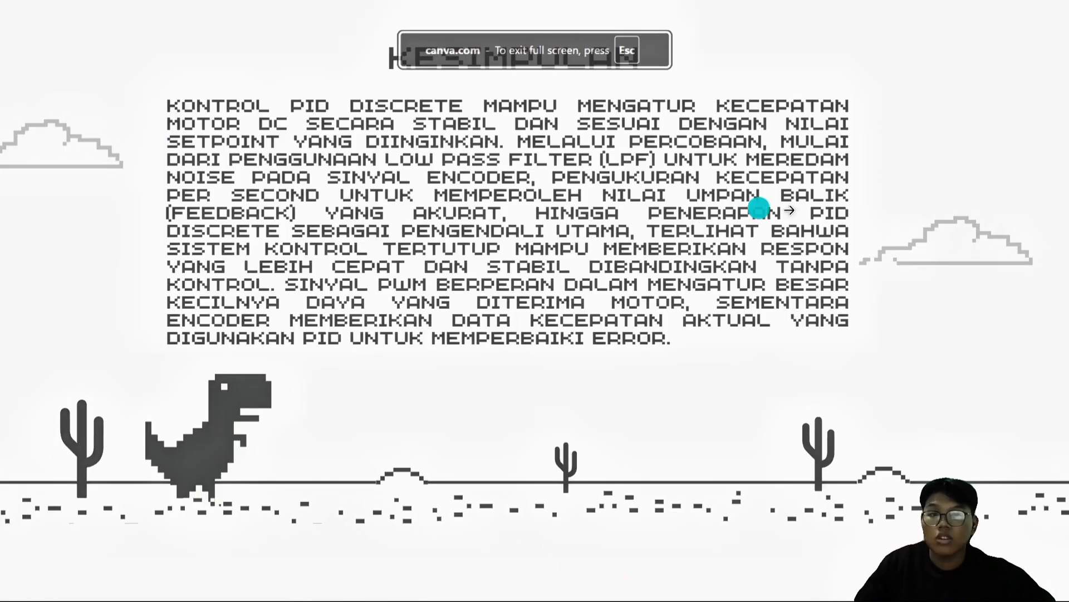
pyautogui.click(924, 202)
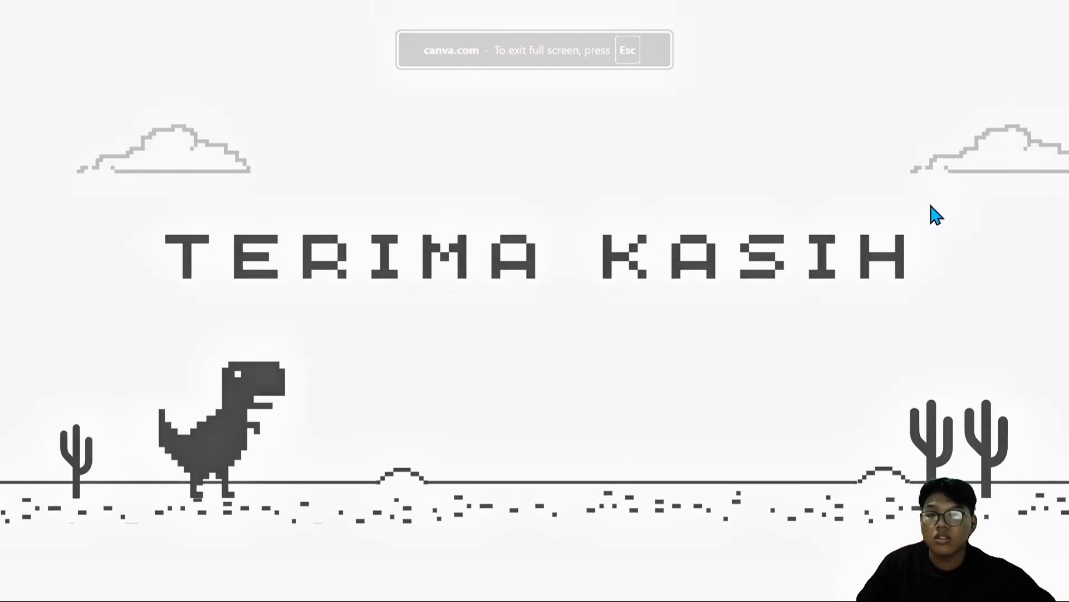
pyautogui.hotkey('alt', 'Tab')
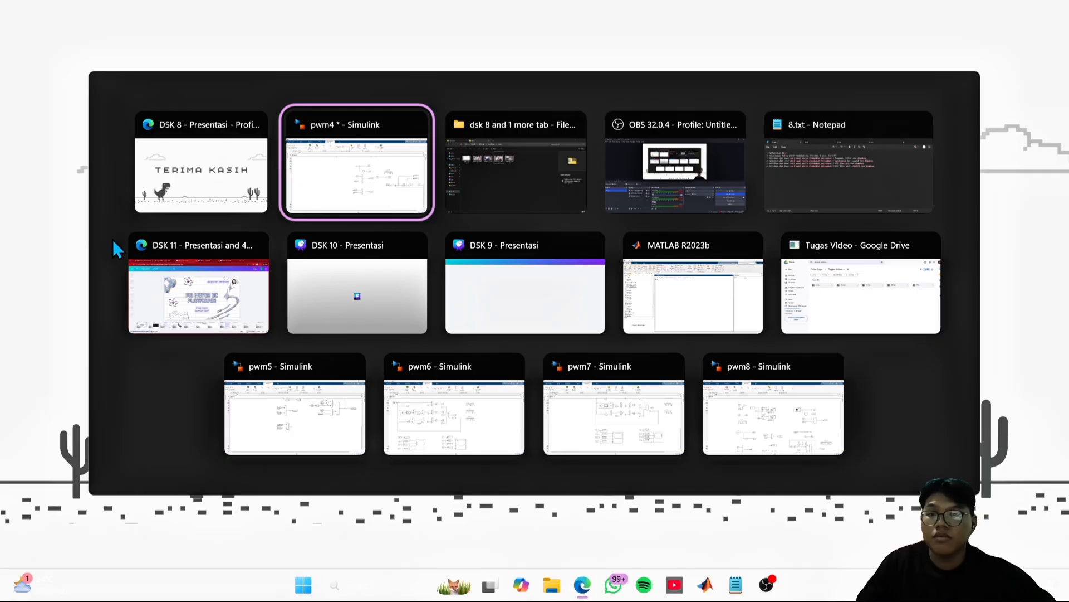
pyautogui.click(201, 167)
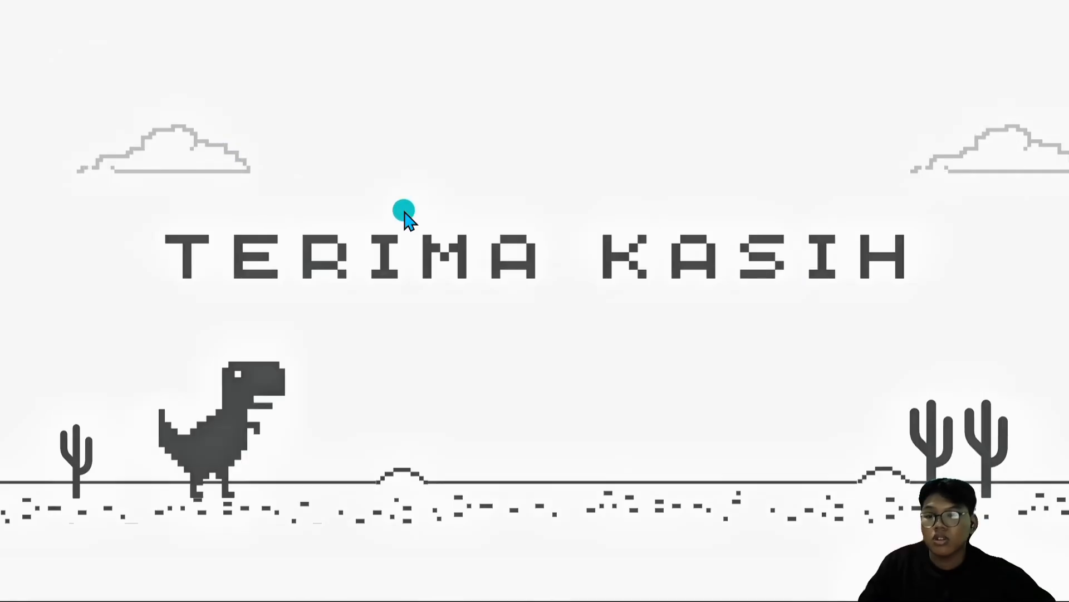